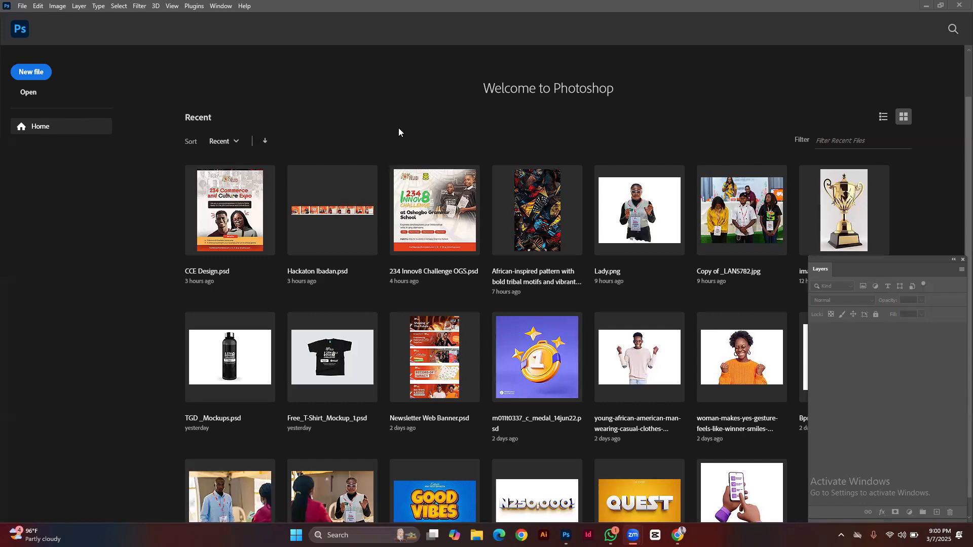
pyautogui.scroll(-1, 398, 133)
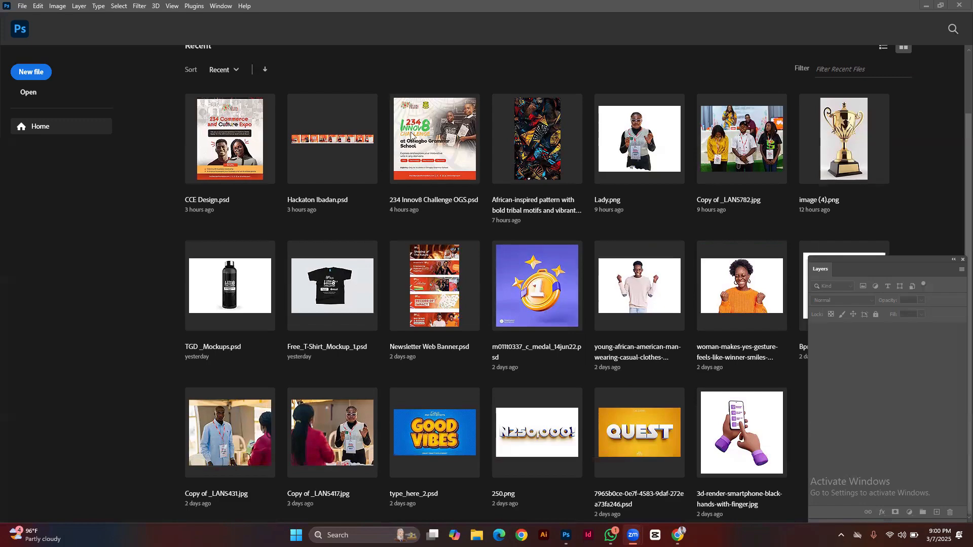
pyautogui.scroll(1, 412, 136)
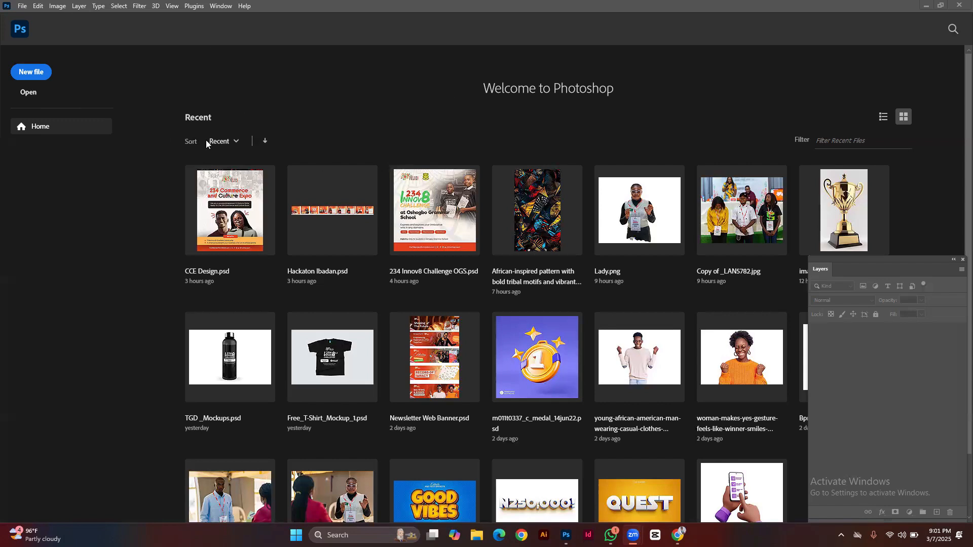
pyautogui.click(237, 141)
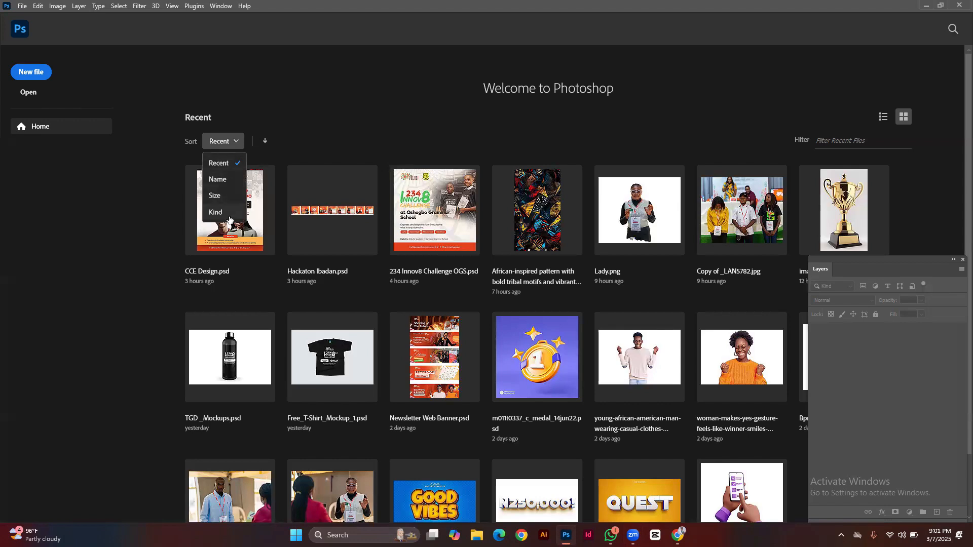
pyautogui.click(327, 111)
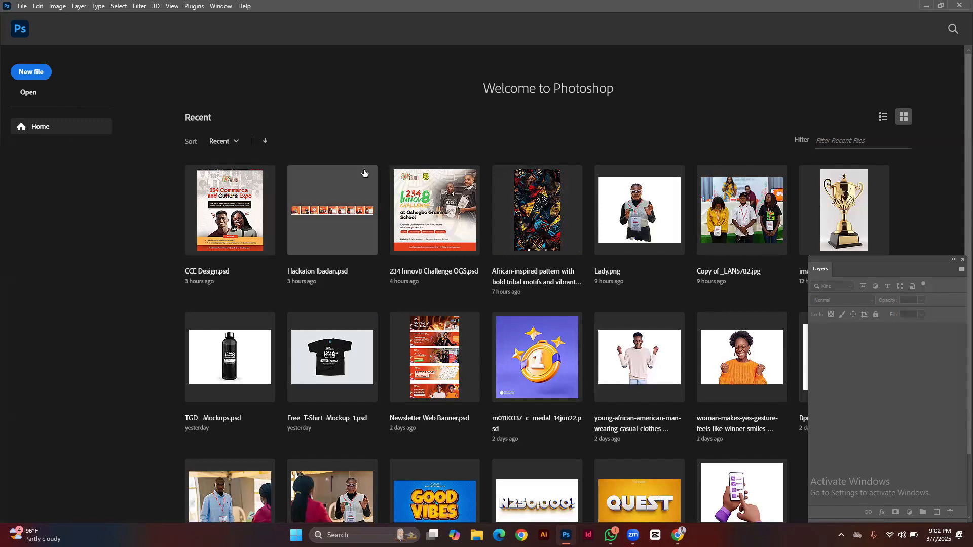
# Start a new document and review the Saved, Photo, Print, Art & Illustration and Web presets
pyautogui.click(36, 71)
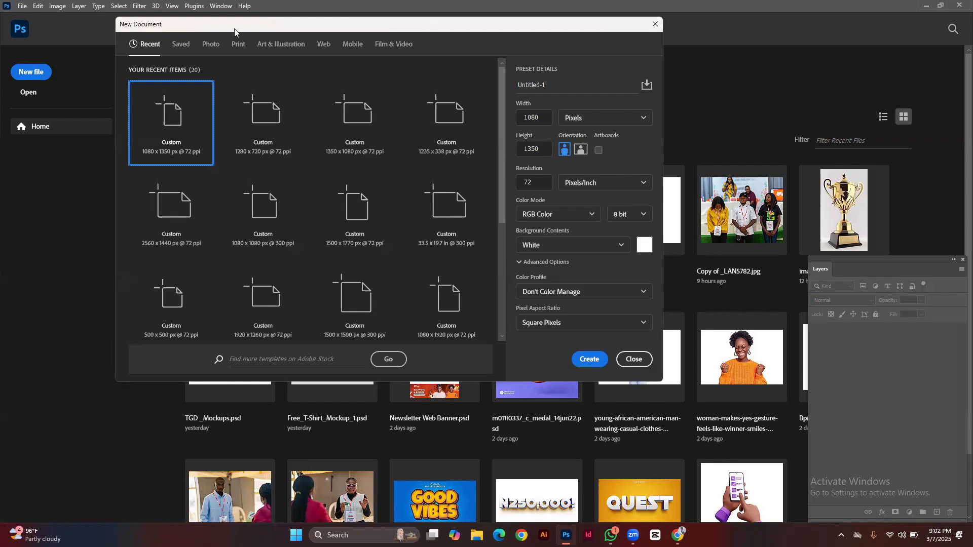
pyautogui.moveTo(234, 32); pyautogui.dragTo(276, 84)
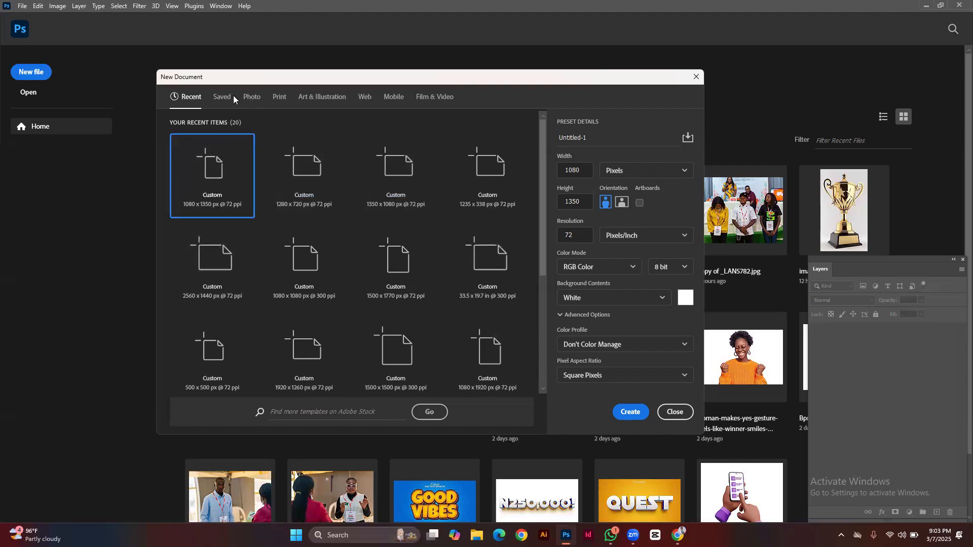
pyautogui.click(214, 101)
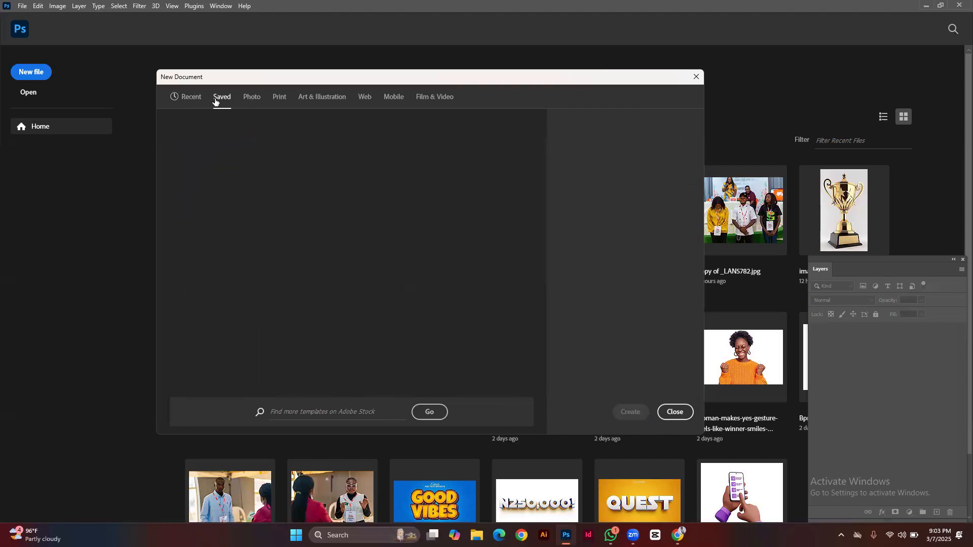
pyautogui.click(245, 96)
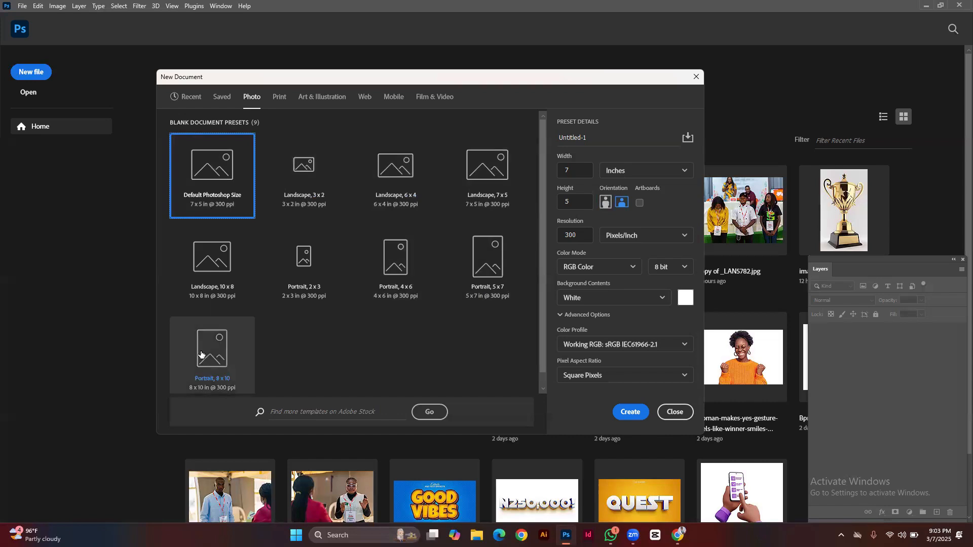
pyautogui.click(285, 99)
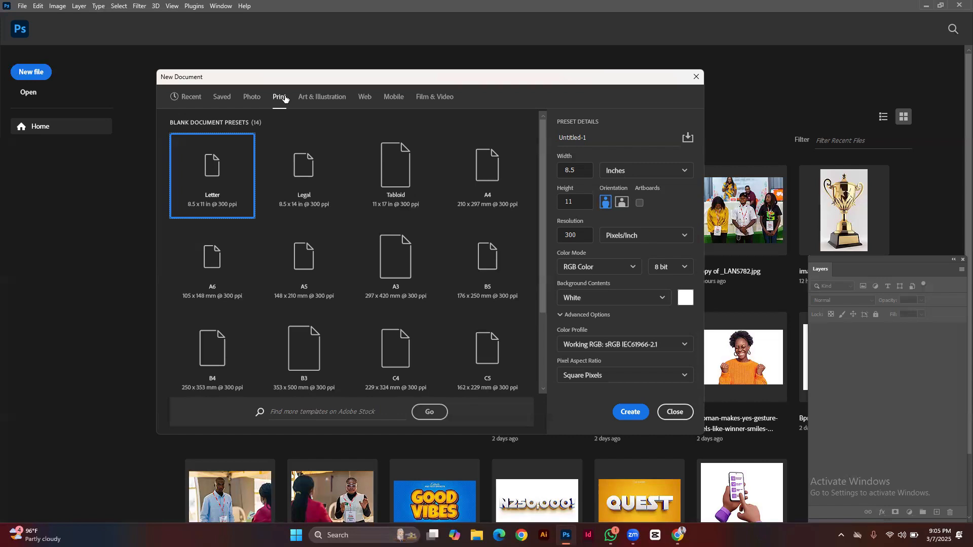
pyautogui.click(321, 100)
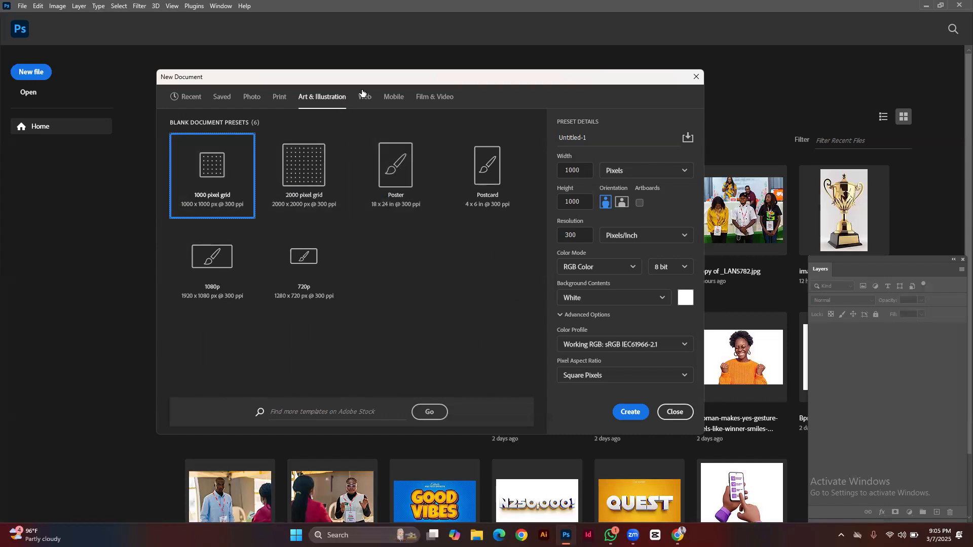
pyautogui.click(362, 107)
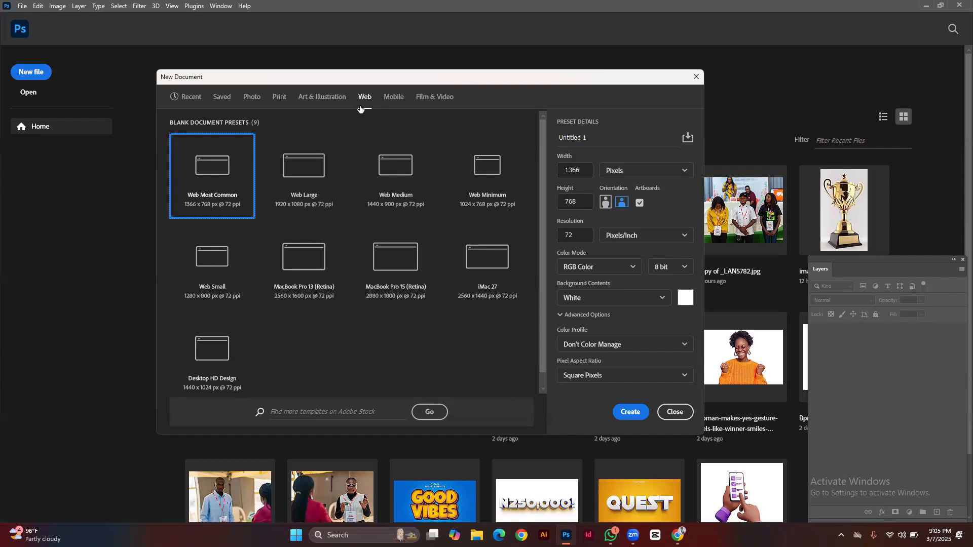
# Examine the full range of Mobile blank document presets, from phones and tablets to watches and app icons
pyautogui.click(390, 99)
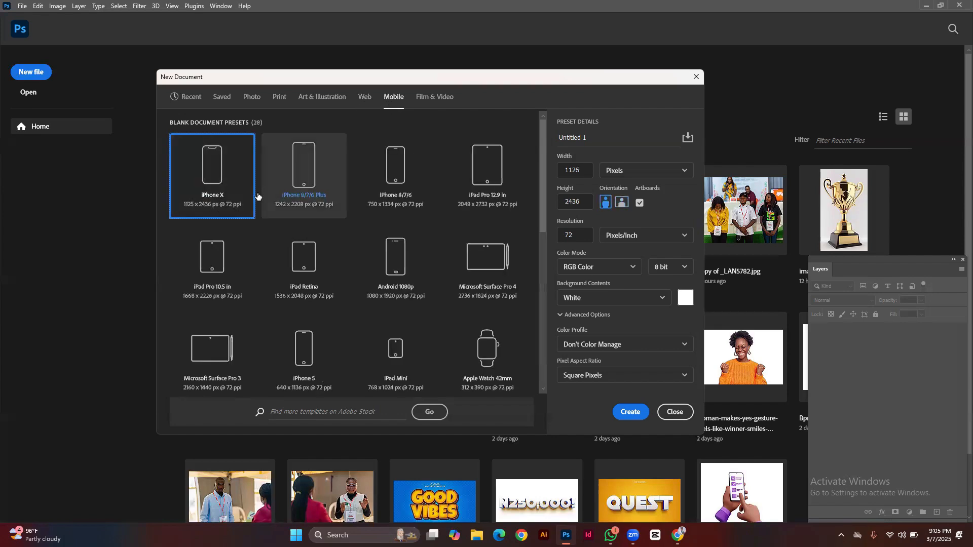
pyautogui.scroll(-2, 342, 235)
pyautogui.scroll(-3, 343, 235)
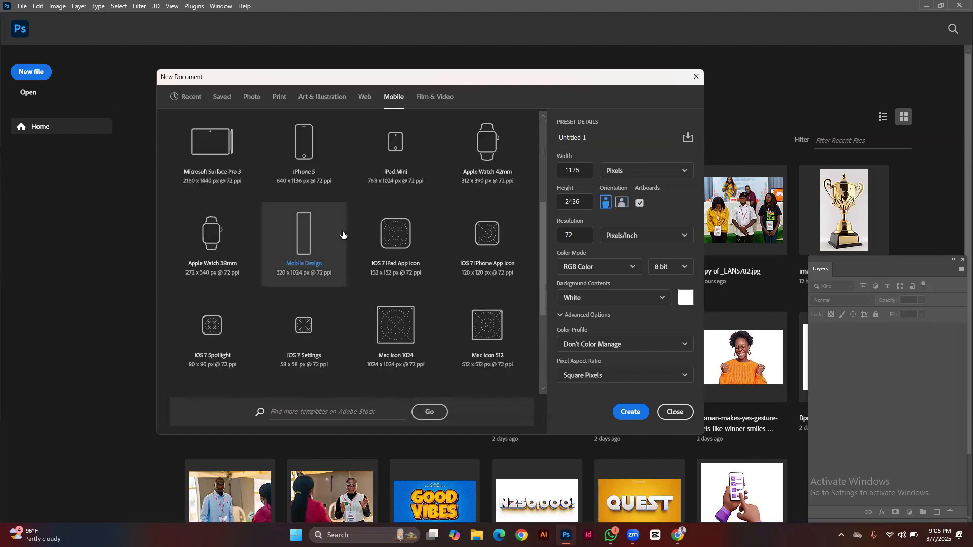
pyautogui.scroll(4, 344, 234)
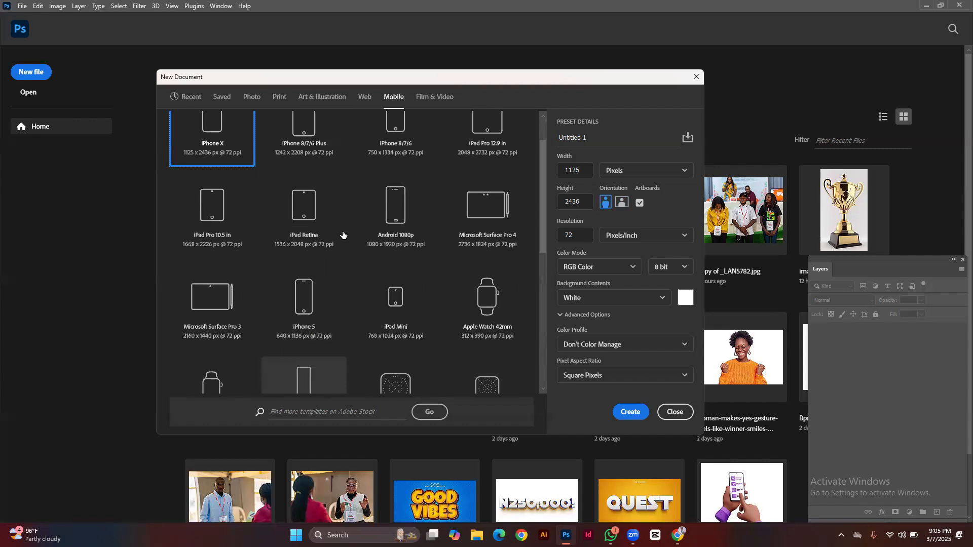
pyautogui.scroll(1, 343, 234)
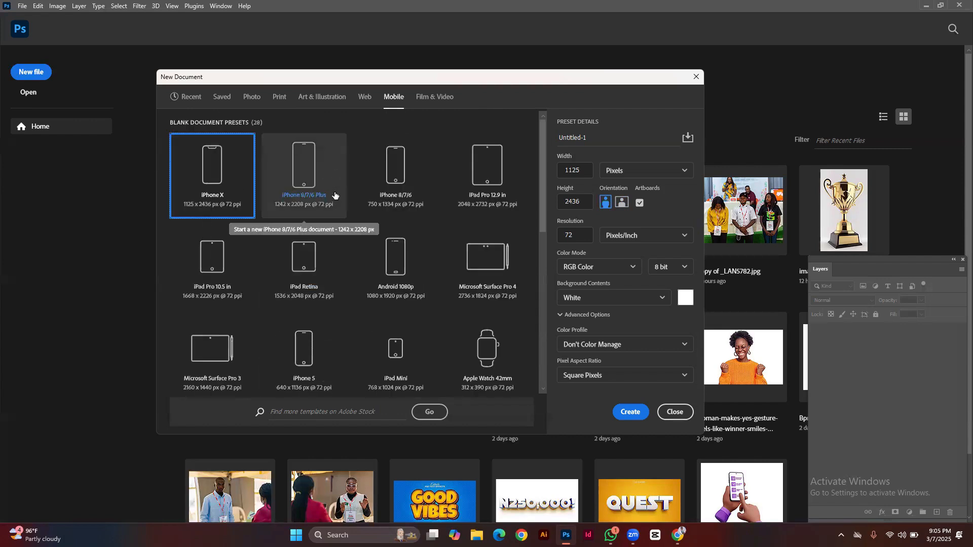
pyautogui.scroll(-2, 506, 261)
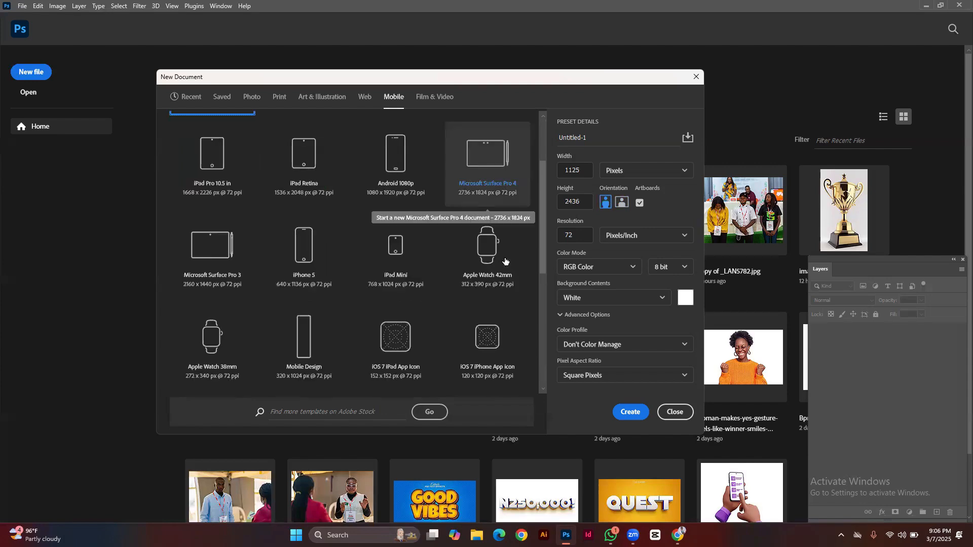
pyautogui.scroll(-2, 438, 274)
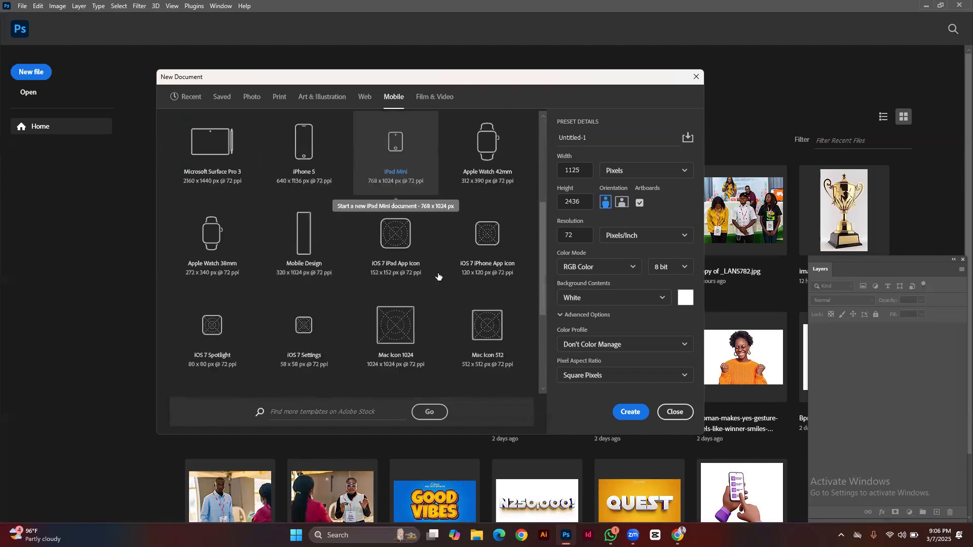
pyautogui.scroll(-2, 182, 317)
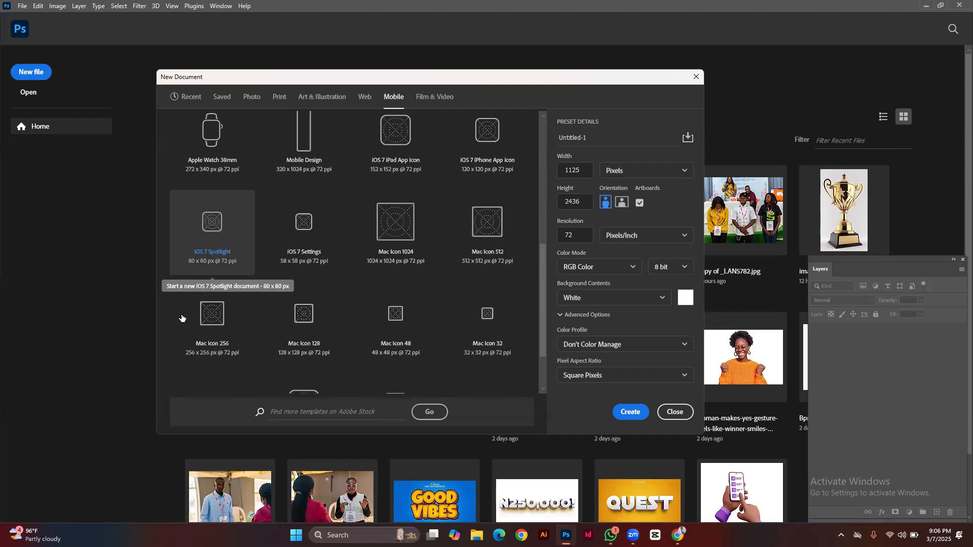
pyautogui.scroll(-2, 414, 188)
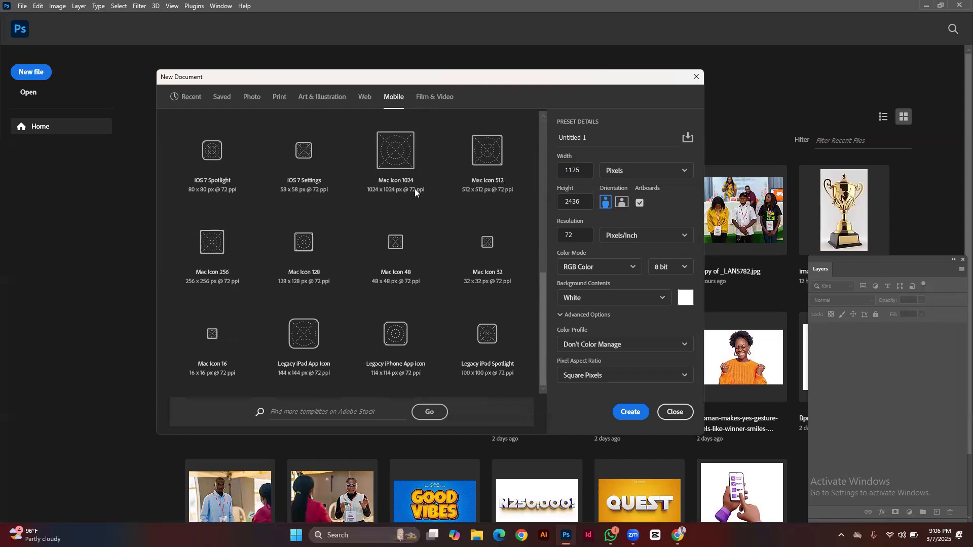
# Switch to the Film & Video presets and name the new document Design Class
pyautogui.click(440, 104)
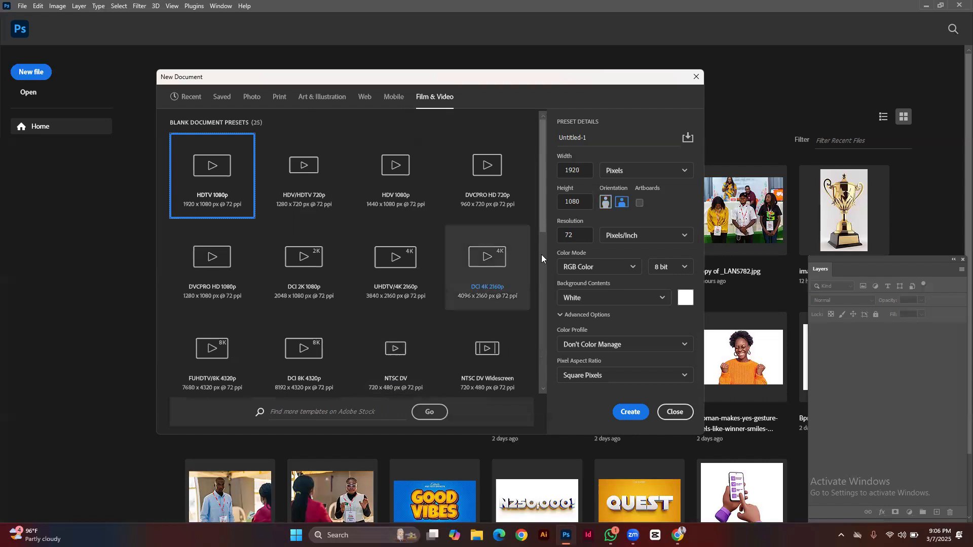
pyautogui.click(598, 138)
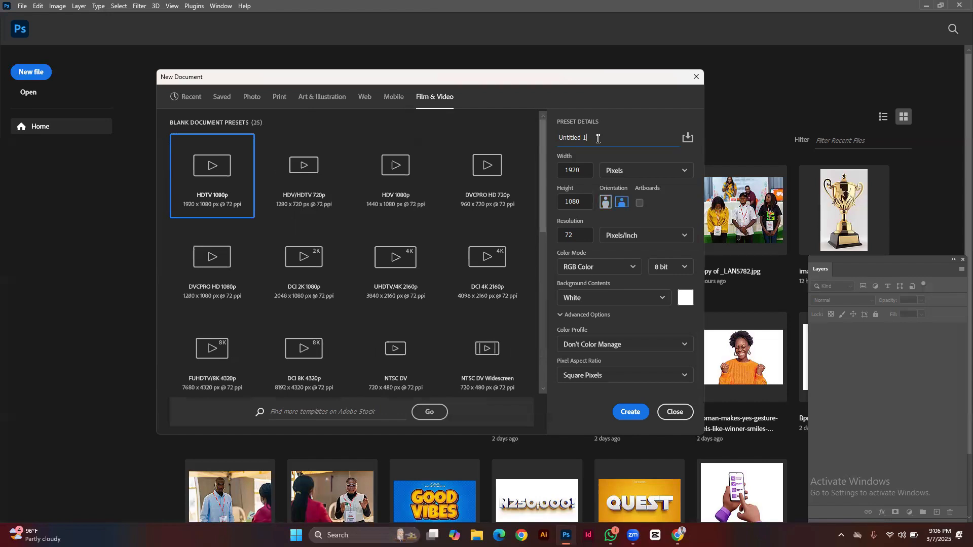
pyautogui.moveTo(583, 138); pyautogui.dragTo(558, 139)
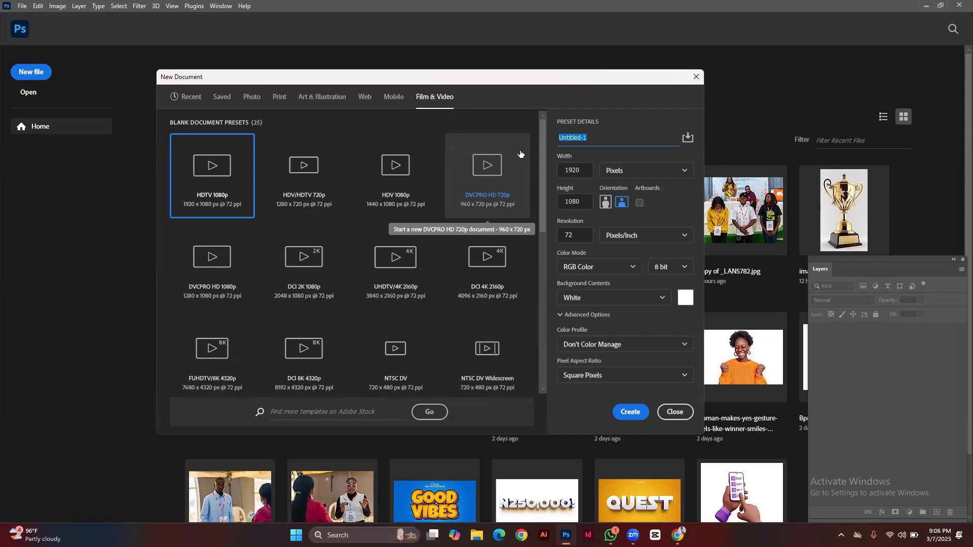
pyautogui.write('Design Class')
# Set the new document's width to 1080 pixels and its height to 1350 pixels
pyautogui.click(577, 176)
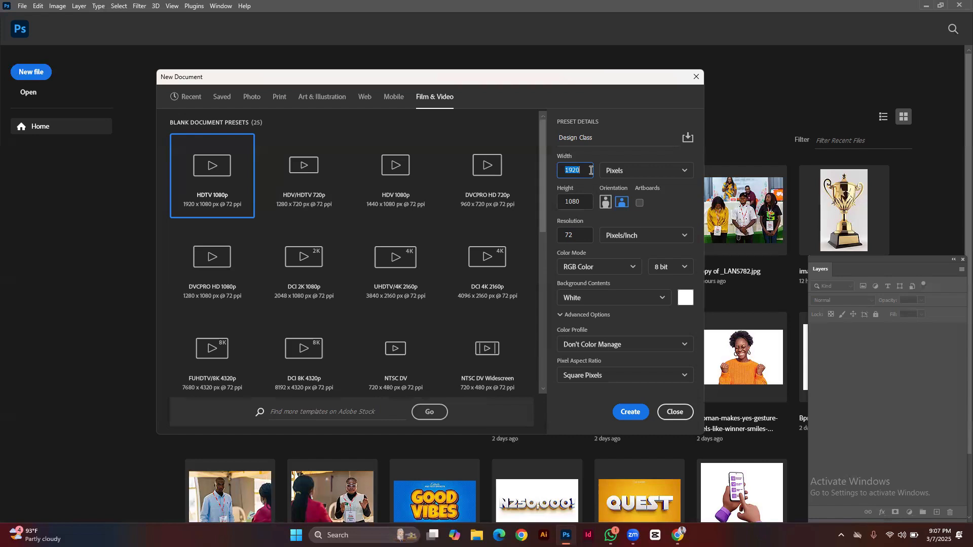
pyautogui.write('1080')
pyautogui.click(582, 202)
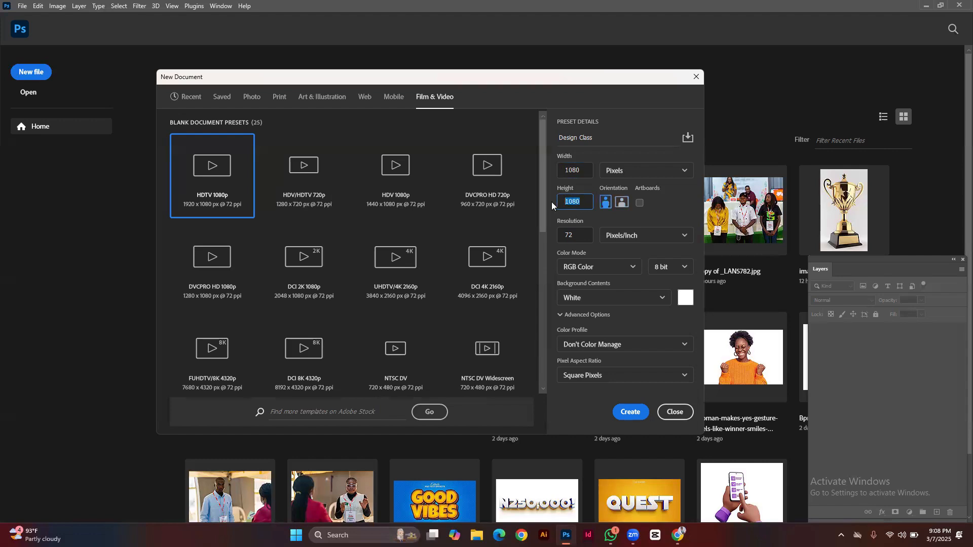
pyautogui.write('1350')
# Review the measurement units available for the new document's width
pyautogui.click(655, 175)
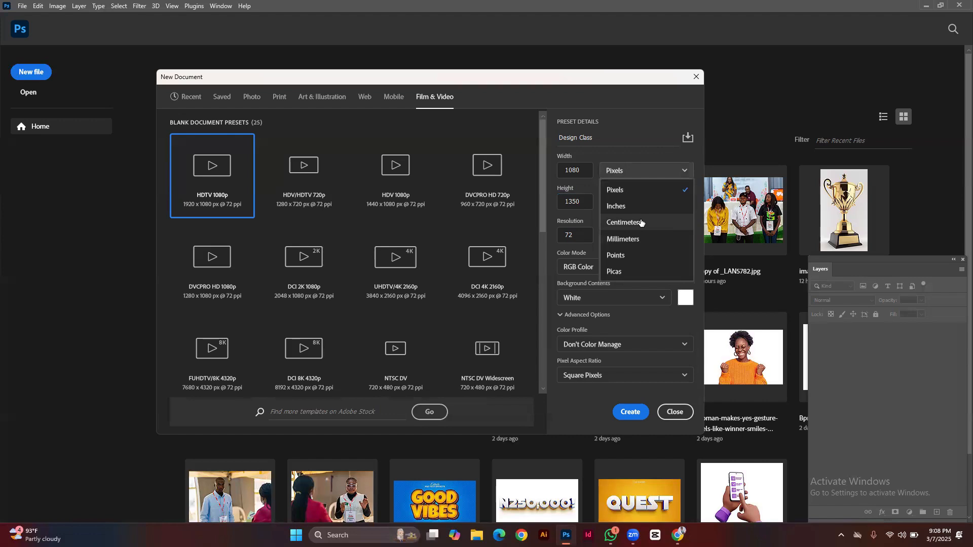
pyautogui.click(642, 115)
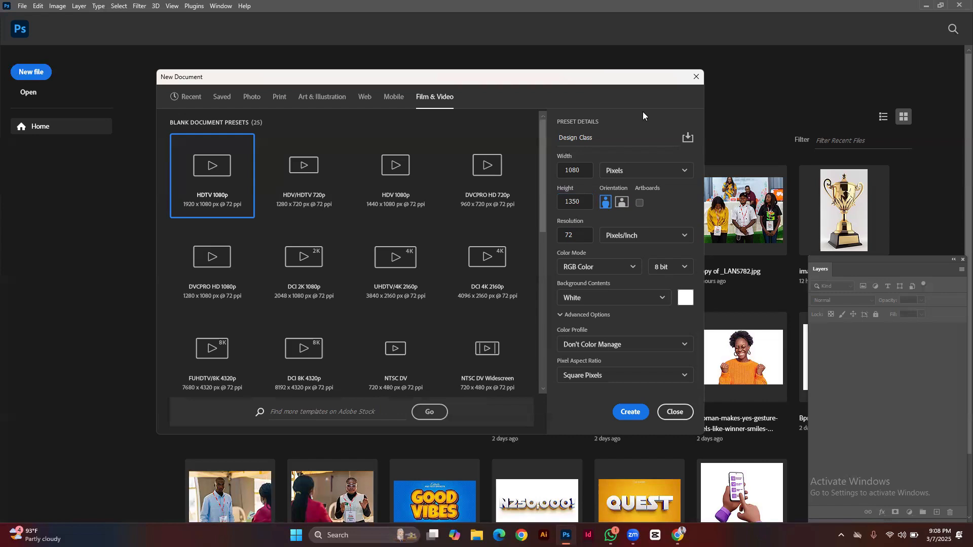
pyautogui.click(671, 175)
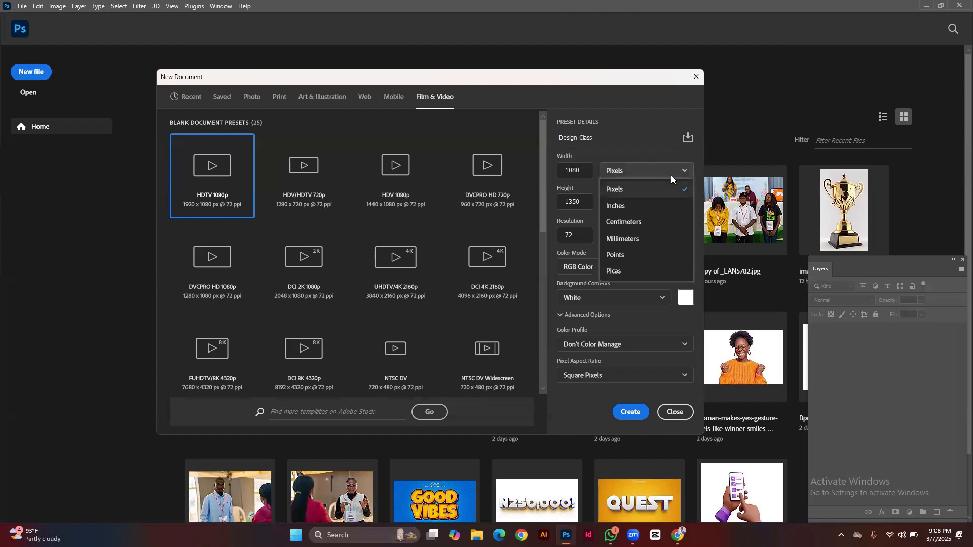
pyautogui.click(649, 148)
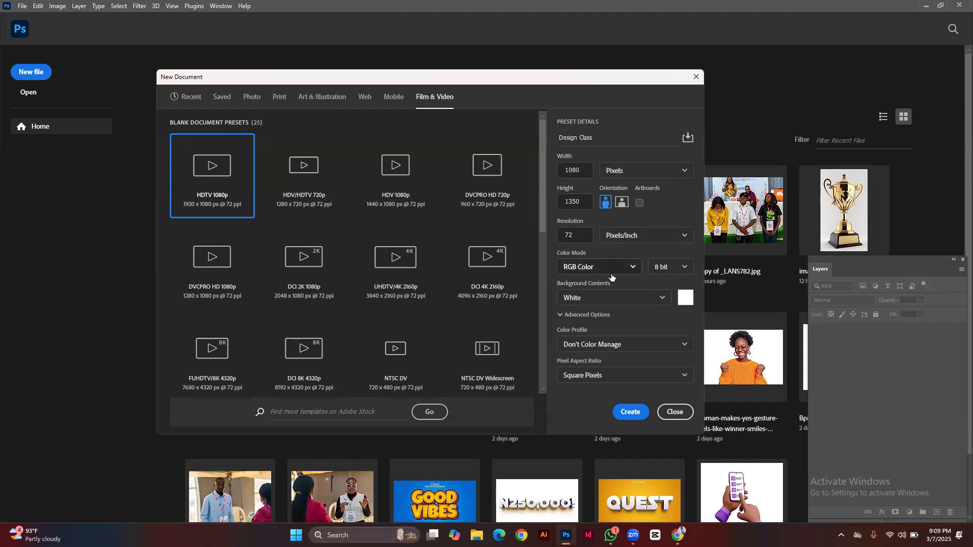
# Switch the new document's color mode to CMYK Color and back to RGB Color
pyautogui.click(612, 274)
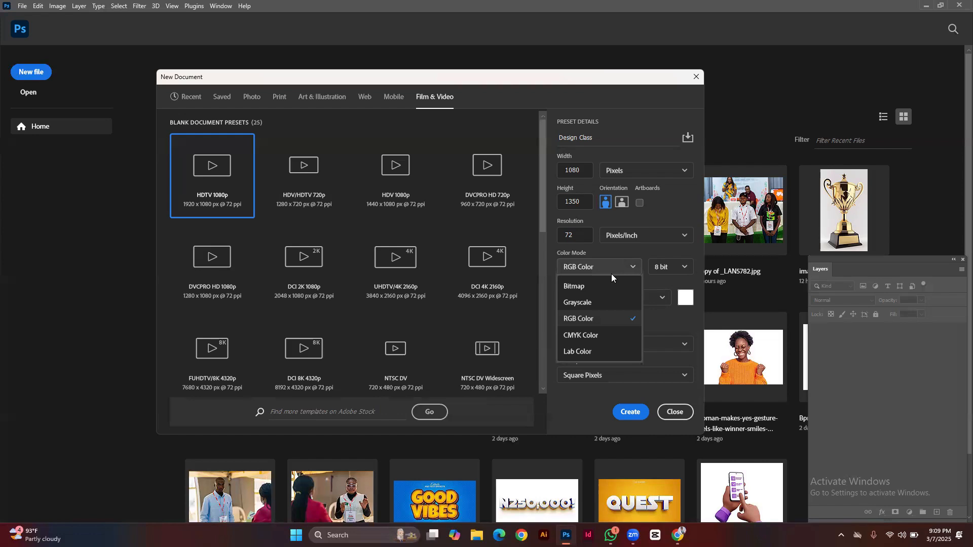
pyautogui.click(593, 336)
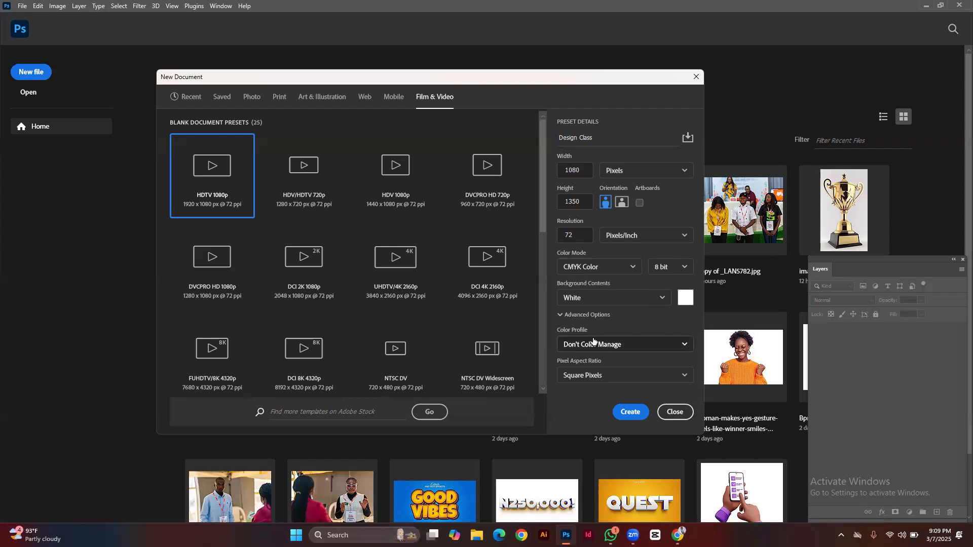
pyautogui.click(612, 267)
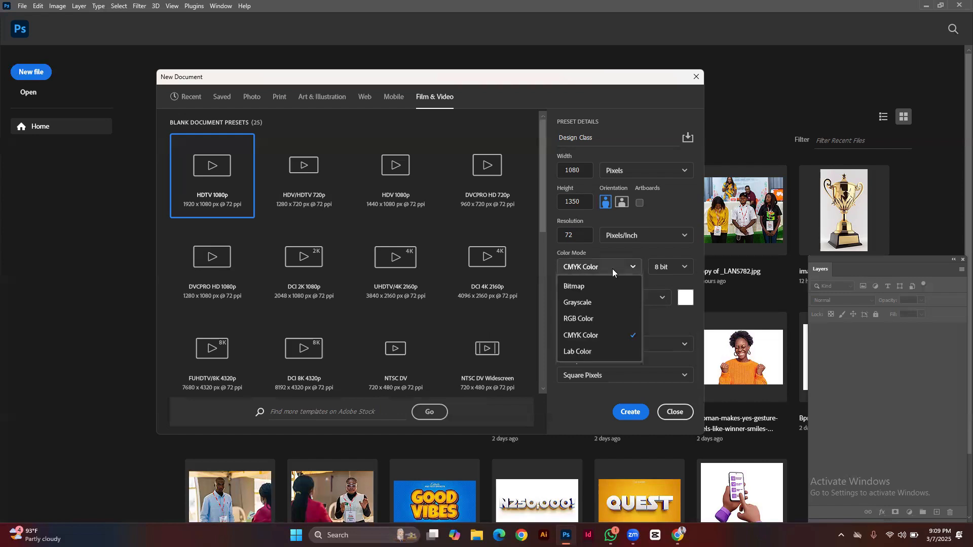
pyautogui.click(596, 319)
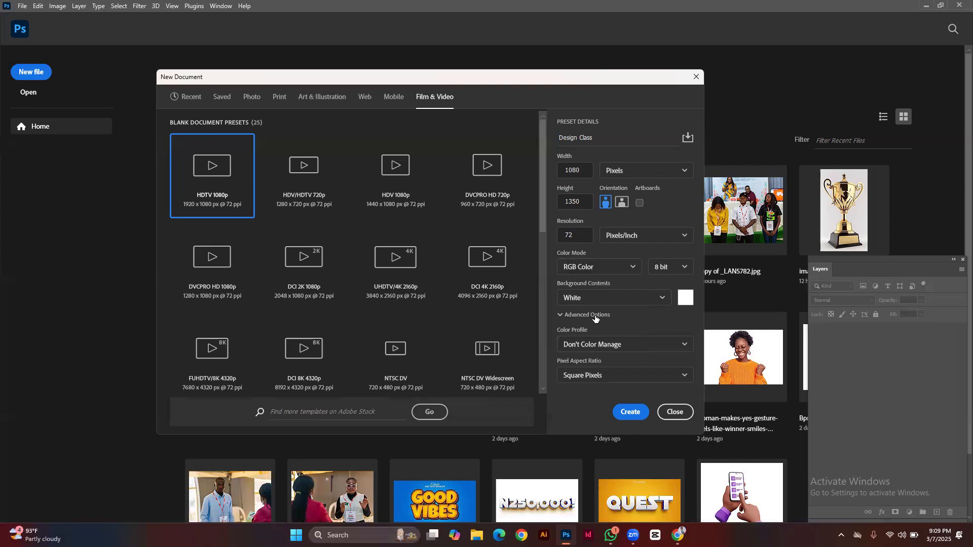
# Review the color mode, bit depth and background contents options available for the new document
pyautogui.click(618, 267)
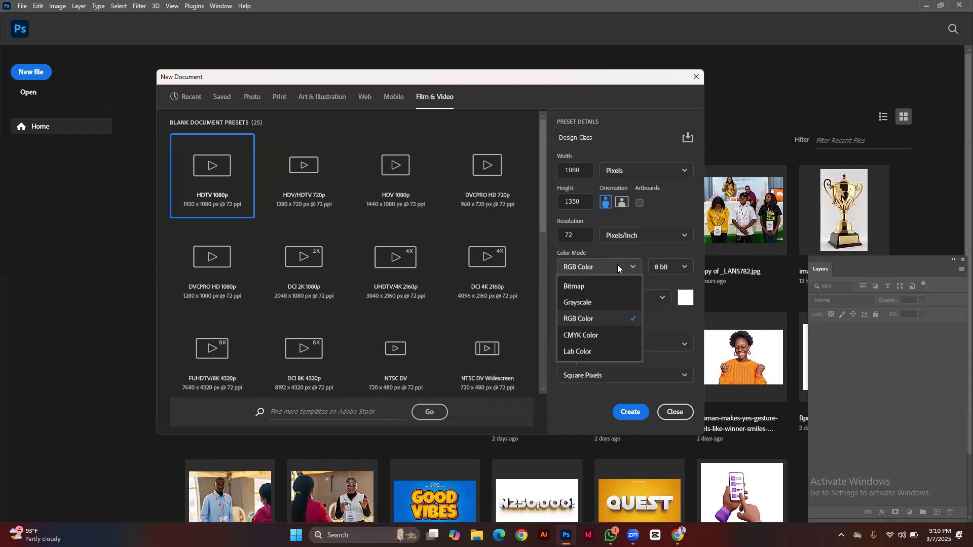
pyautogui.click(636, 254)
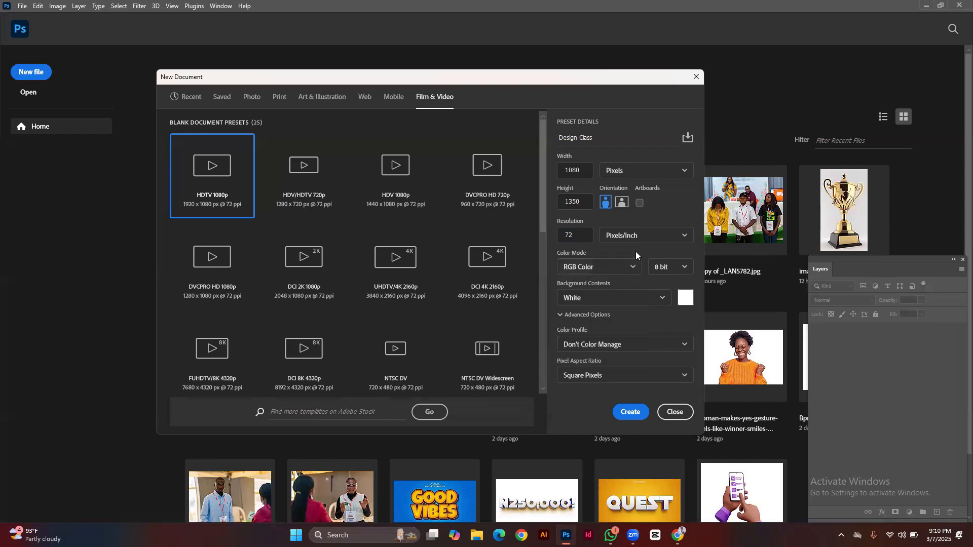
pyautogui.click(686, 271)
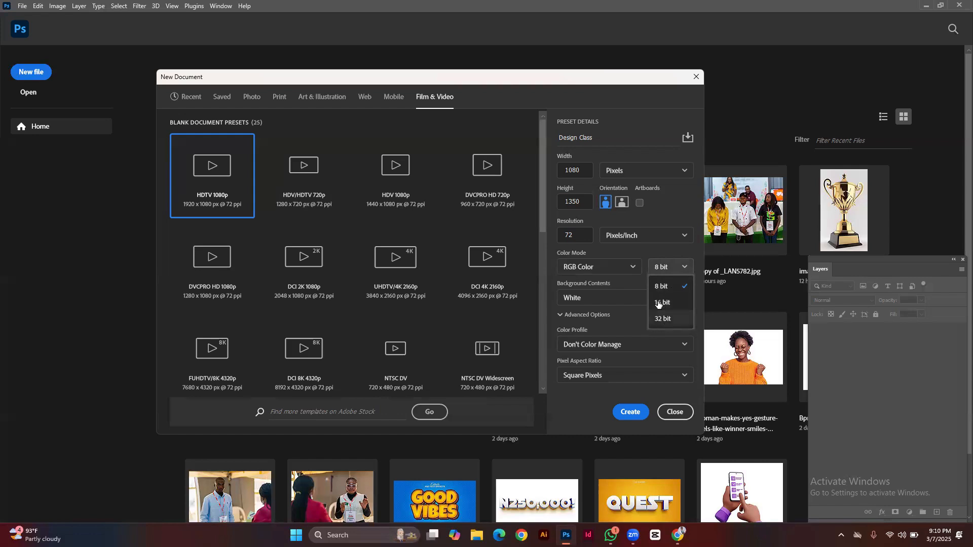
pyautogui.click(649, 251)
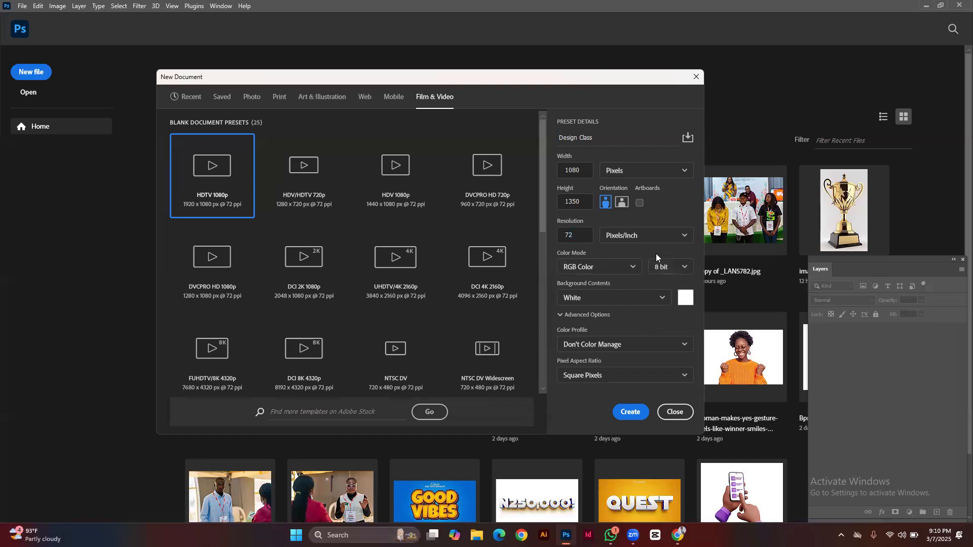
pyautogui.click(639, 299)
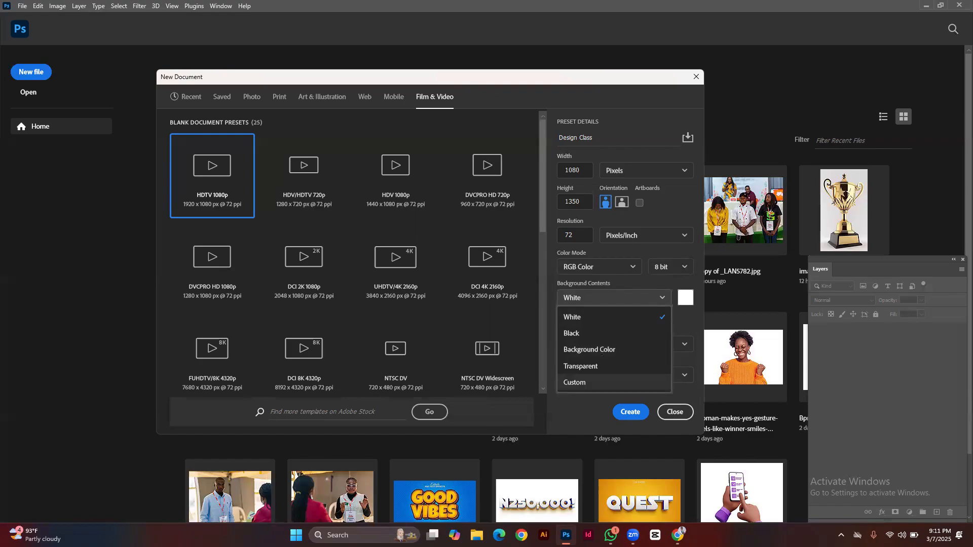
# Switch to Chrome and search the web for "ball png" in a new tab
pyautogui.click(678, 535)
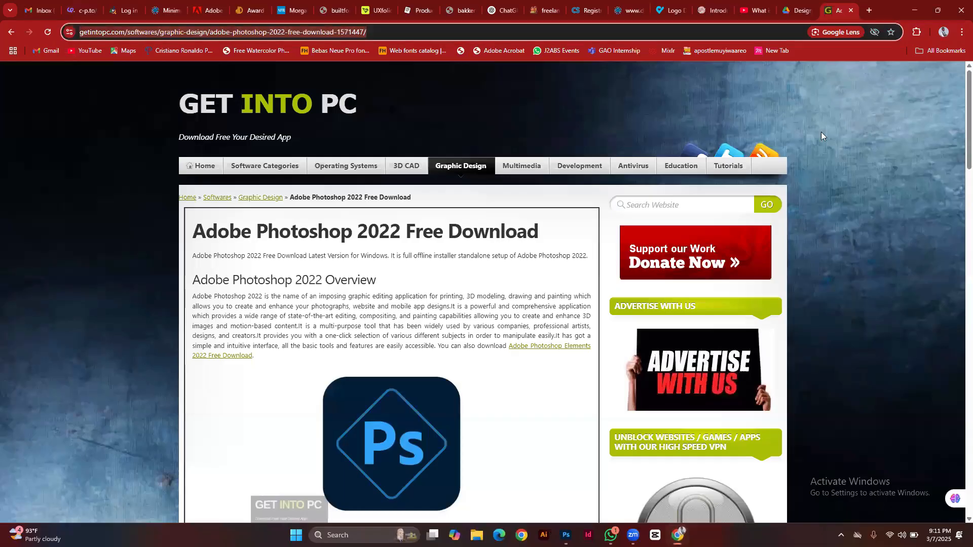
pyautogui.click(869, 10)
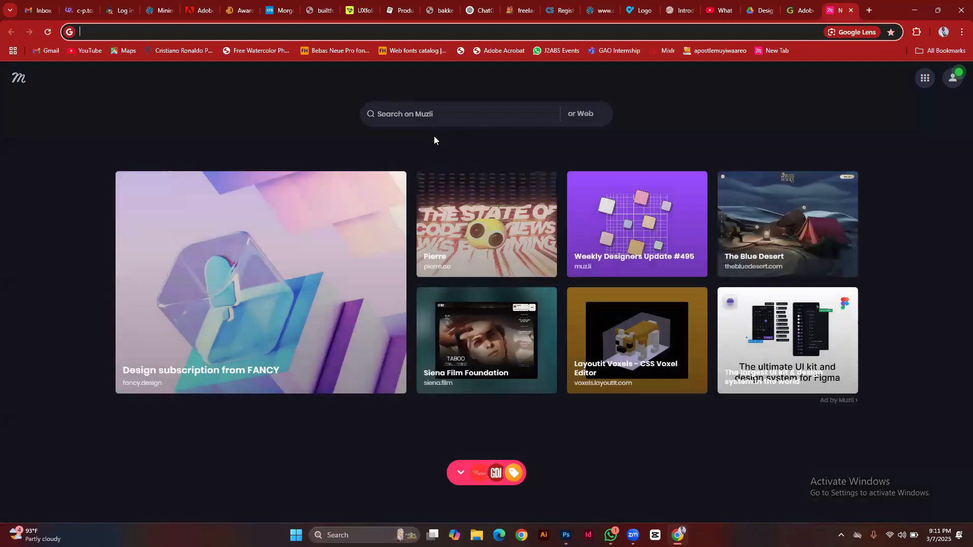
pyautogui.write('tran')
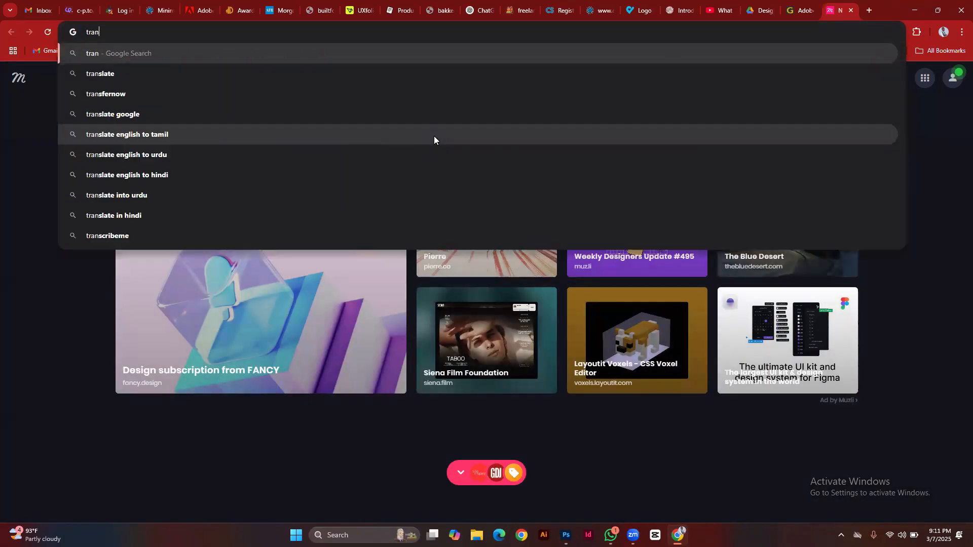
pyautogui.press('BackSpace')
pyautogui.press('BackSpace')
pyautogui.press('BackSpace')
pyautogui.press('BackSpace')
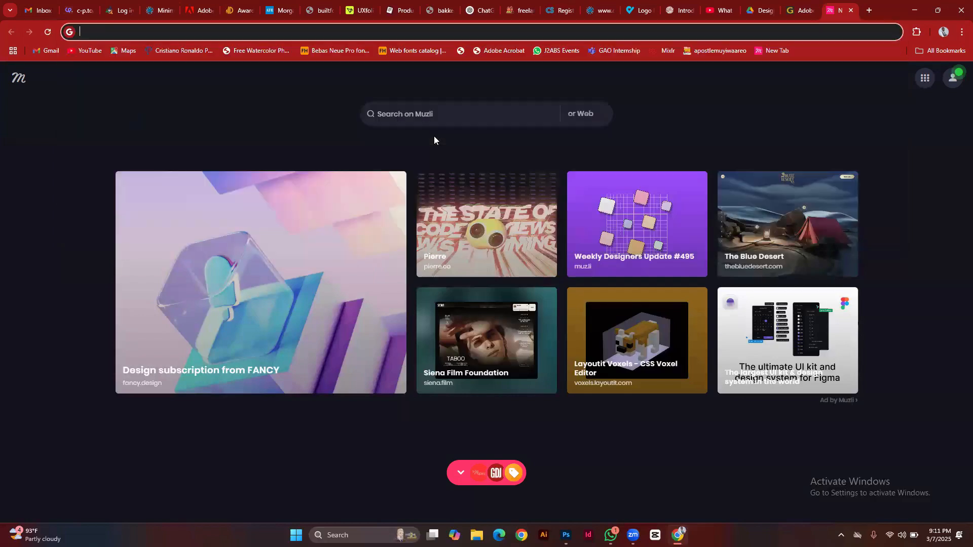
pyautogui.write('ball ')
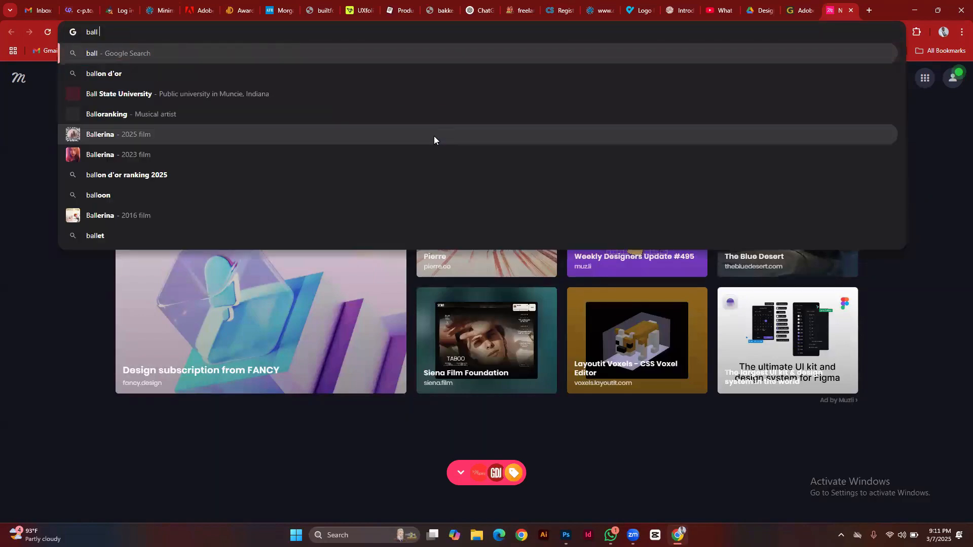
pyautogui.write('png')
pyautogui.press('Return')
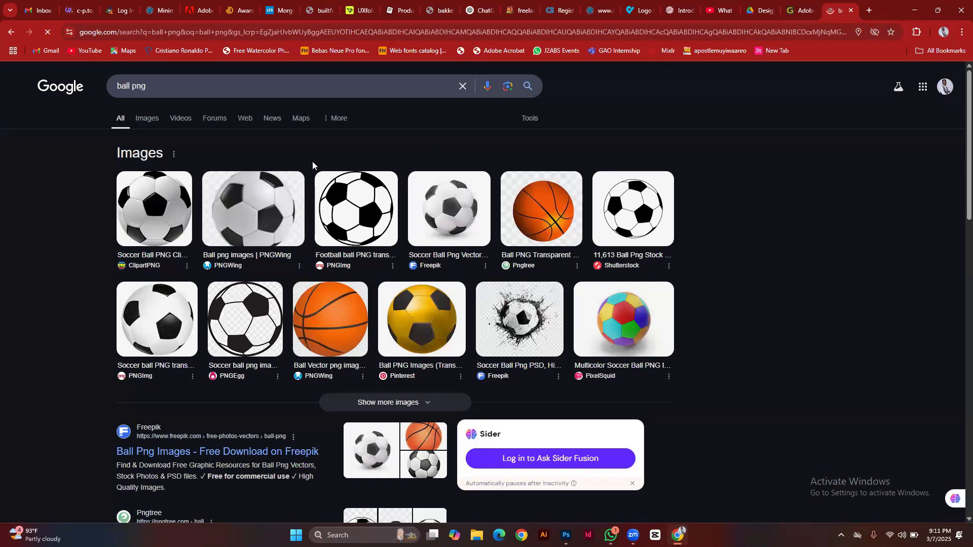
# Open the PNGWing soccer ball image in its own tab and examine its checkered background up close
pyautogui.click(243, 208)
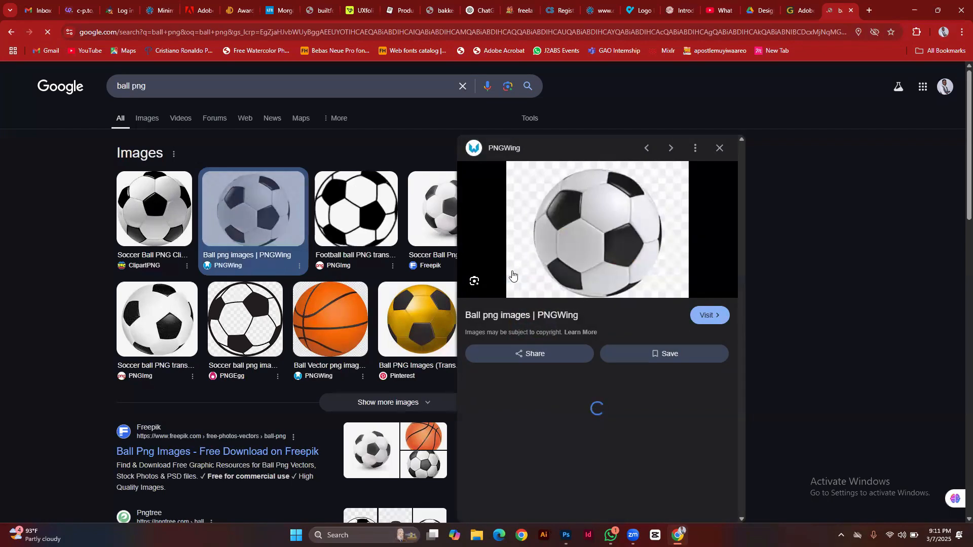
pyautogui.click(695, 149)
pyautogui.click(588, 148)
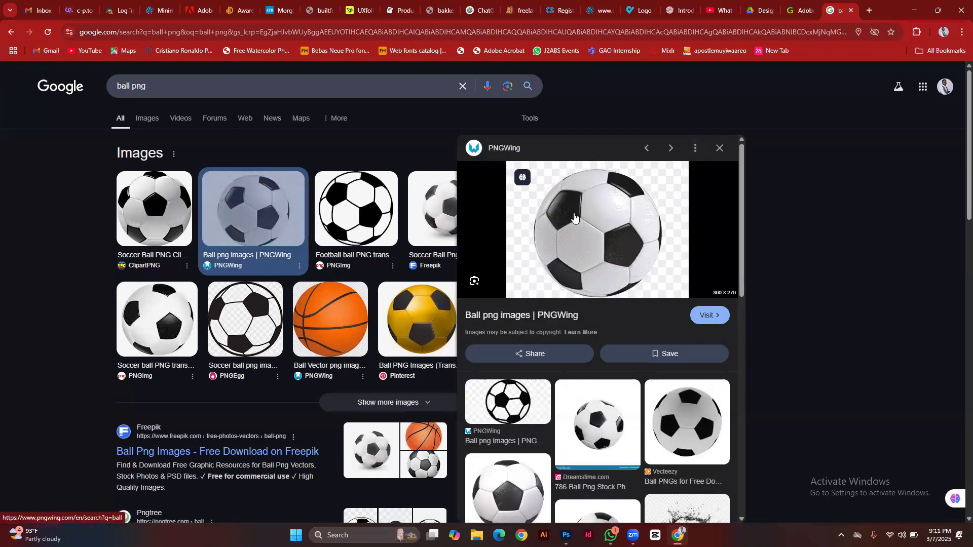
pyautogui.rightClick(574, 213)
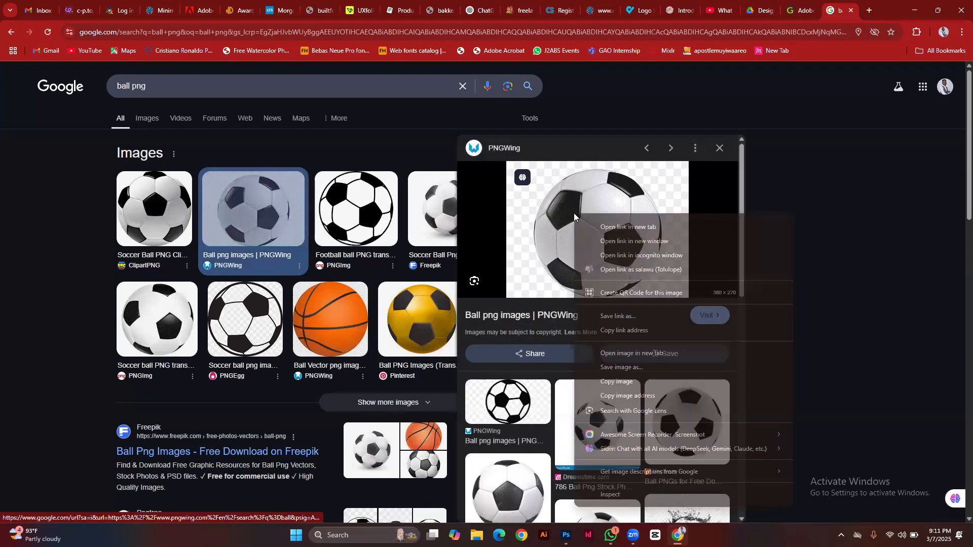
pyautogui.click(637, 353)
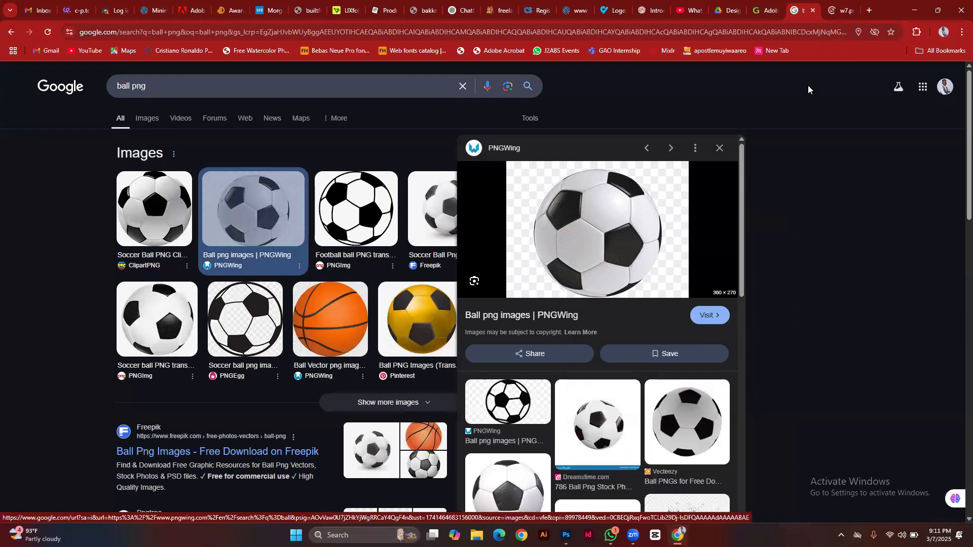
pyautogui.click(837, 11)
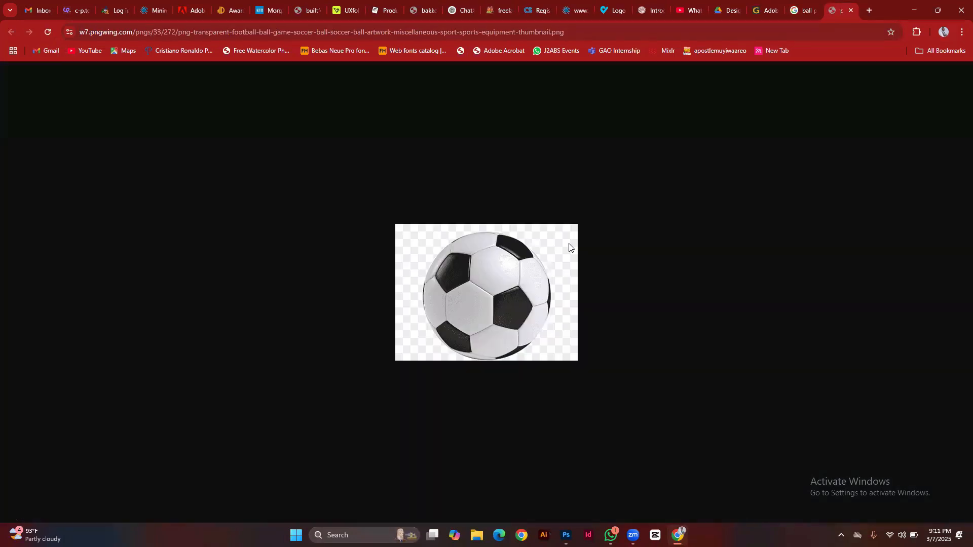
pyautogui.scroll(5, 542, 294)
pyautogui.scroll(3, 542, 294)
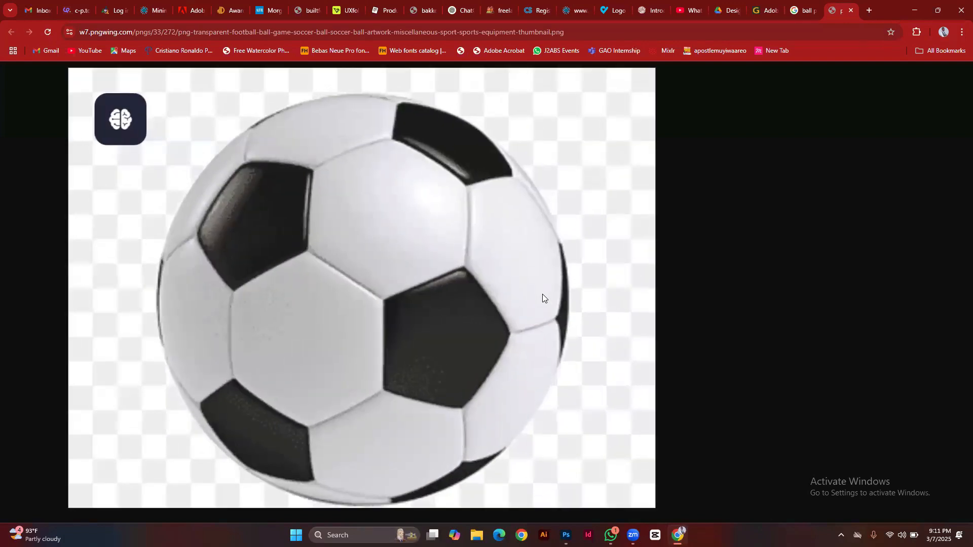
pyautogui.scroll(-2, 542, 293)
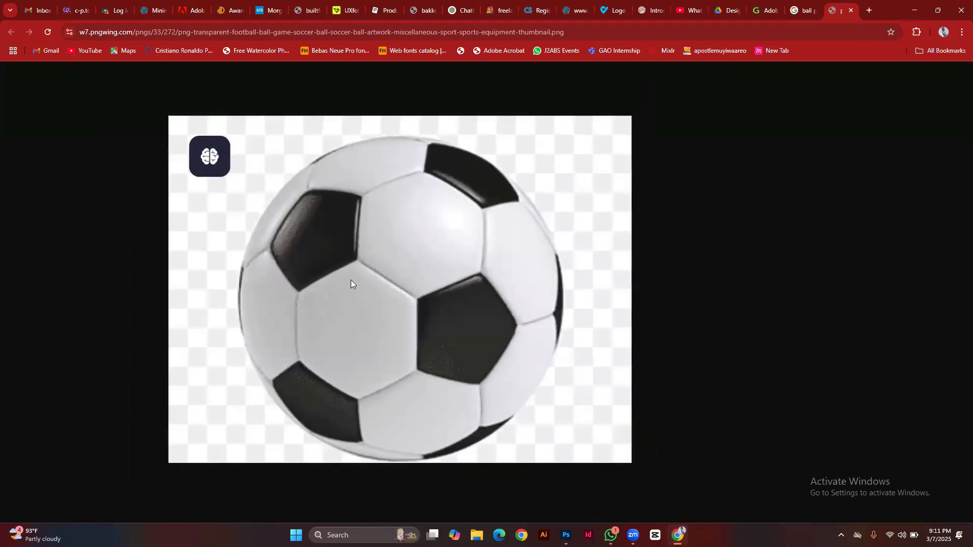
pyautogui.moveTo(350, 280); pyautogui.dragTo(387, 280)
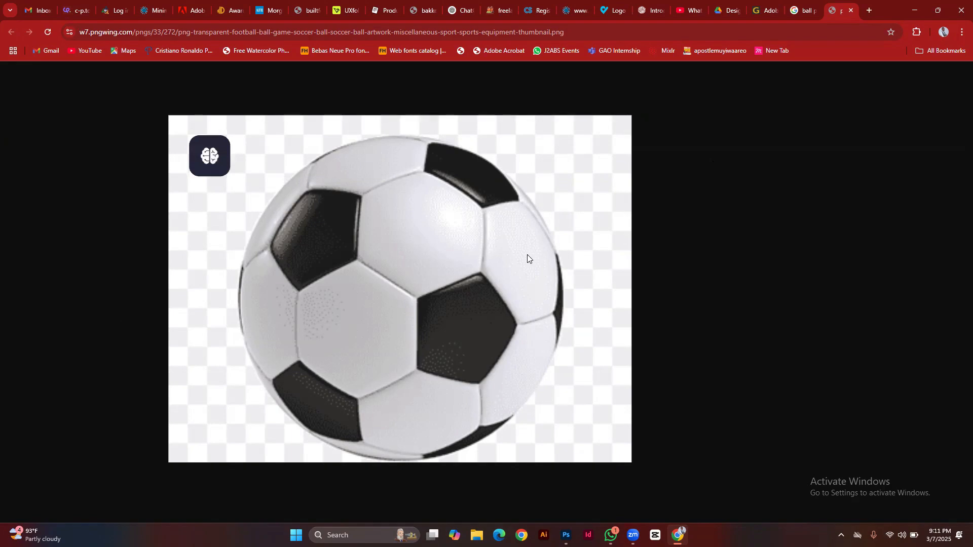
# Return to Photoshop, set the new document's background contents to Background Color and review the pixel aspect ratio choices
pyautogui.click(566, 535)
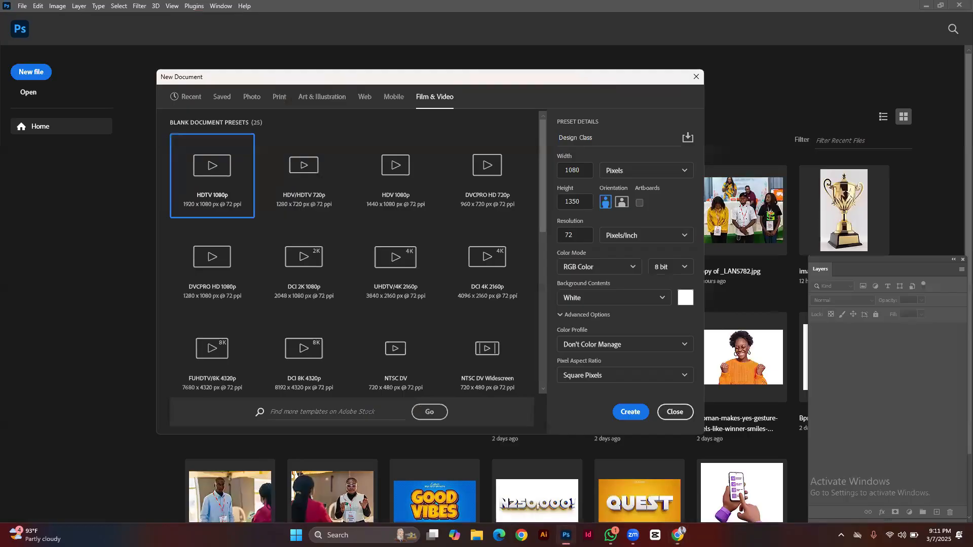
pyautogui.click(628, 296)
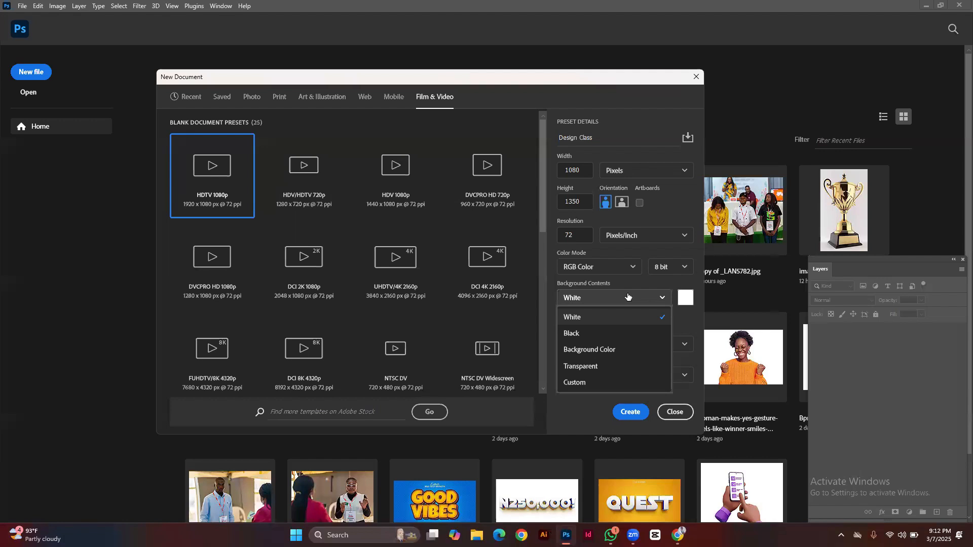
pyautogui.click(611, 351)
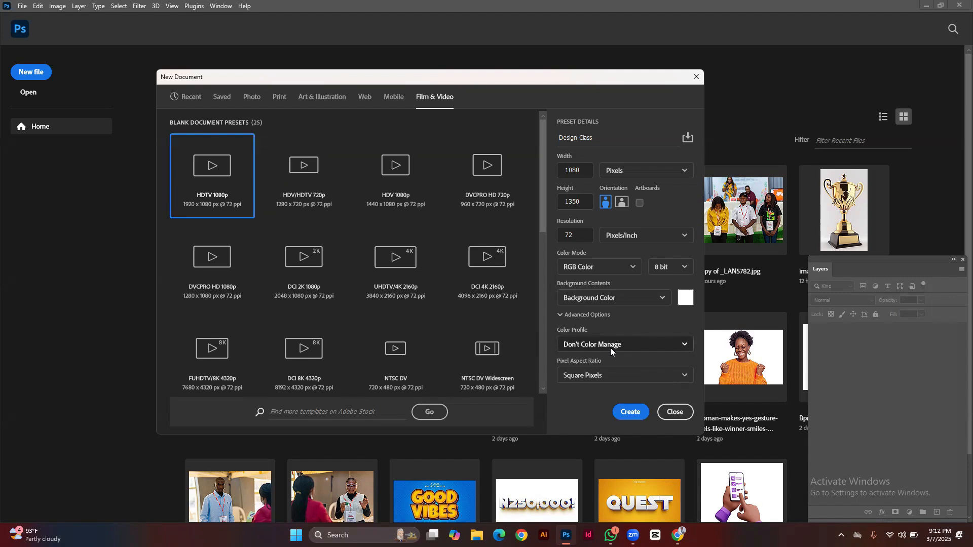
pyautogui.click(629, 299)
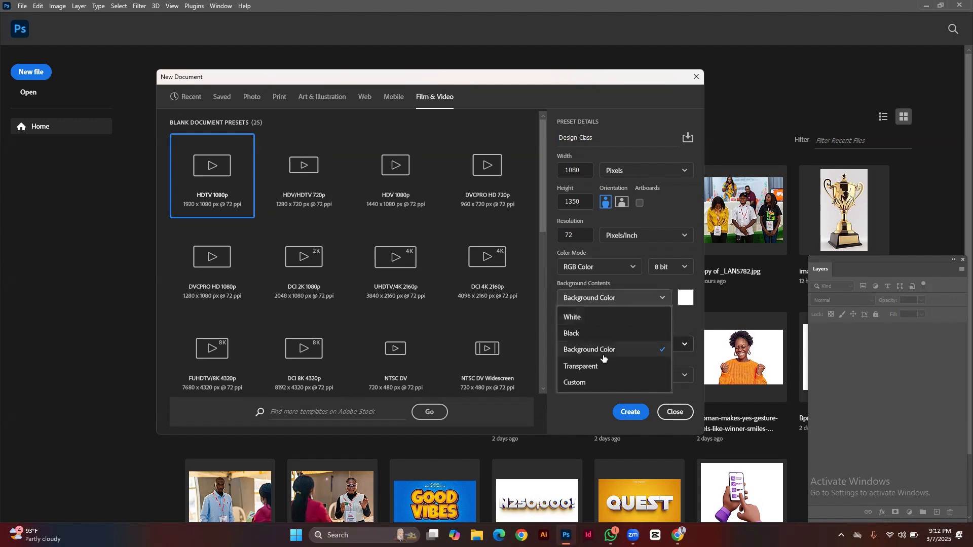
pyautogui.click(687, 329)
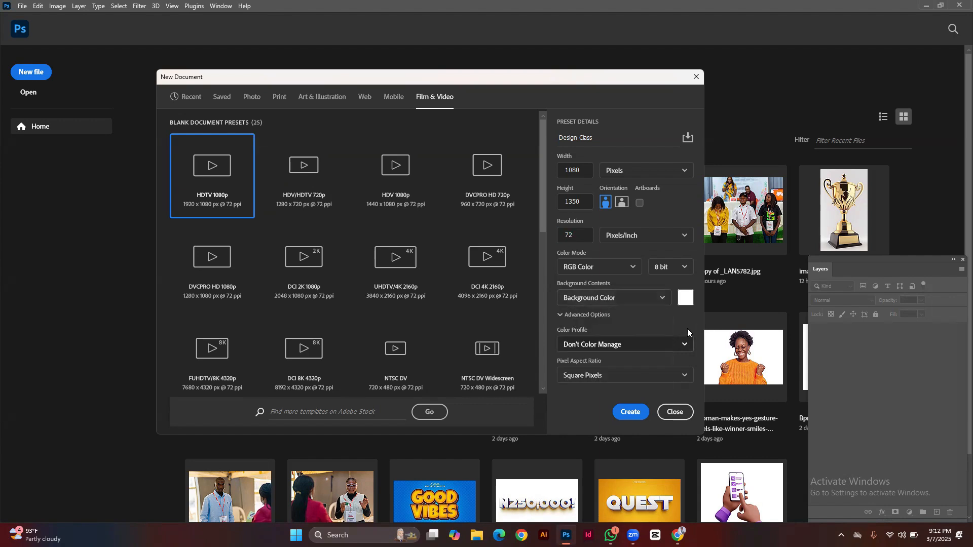
pyautogui.click(605, 376)
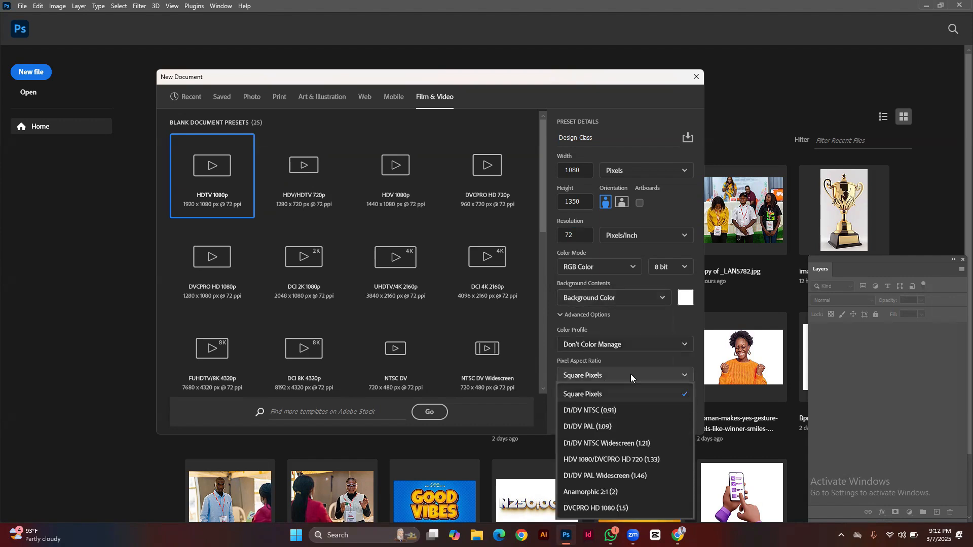
pyautogui.click(650, 324)
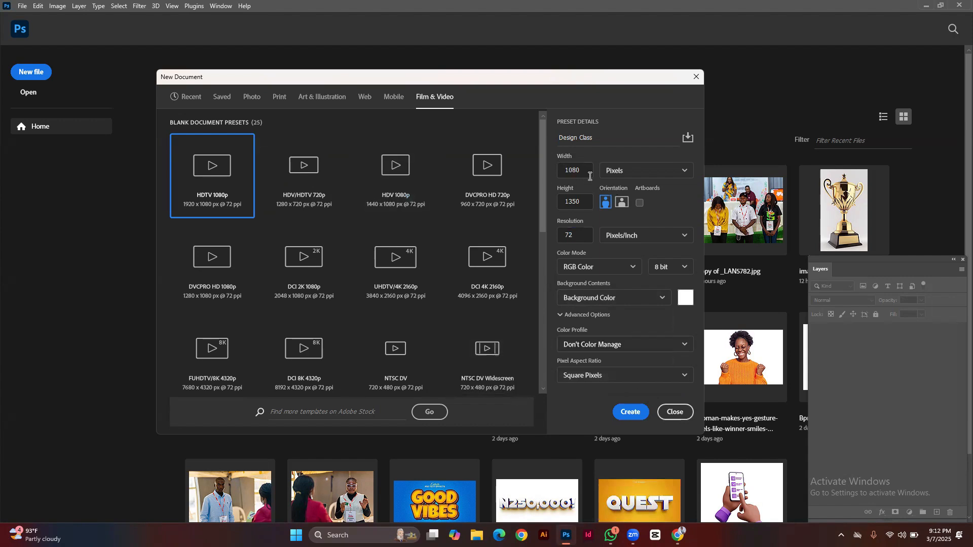
# Set the new document's height to 1080 pixels and create the document
pyautogui.click(572, 201)
pyautogui.write('1080')
pyautogui.click(631, 413)
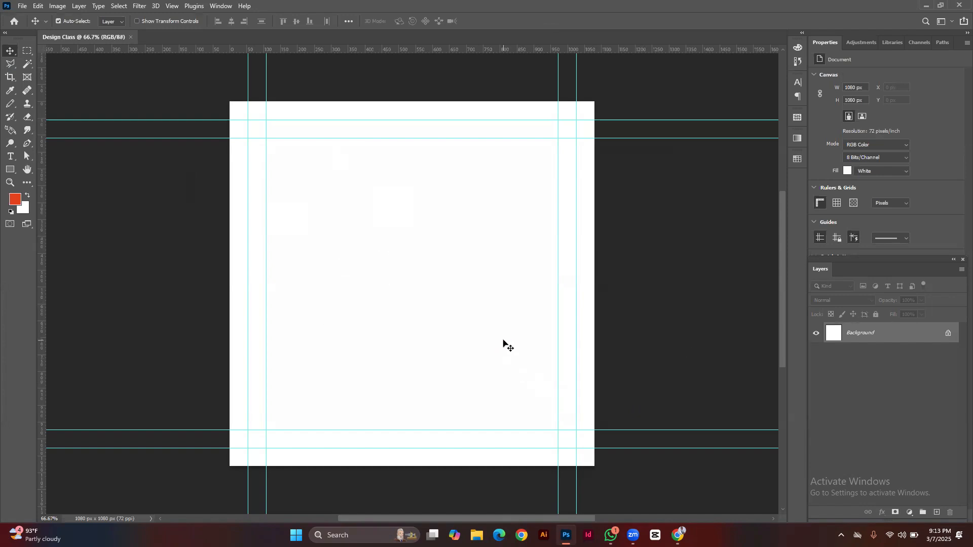
pyautogui.click(22, 6)
pyautogui.click(22, 6)
pyautogui.click(99, 6)
pyautogui.moveTo(38, 6)
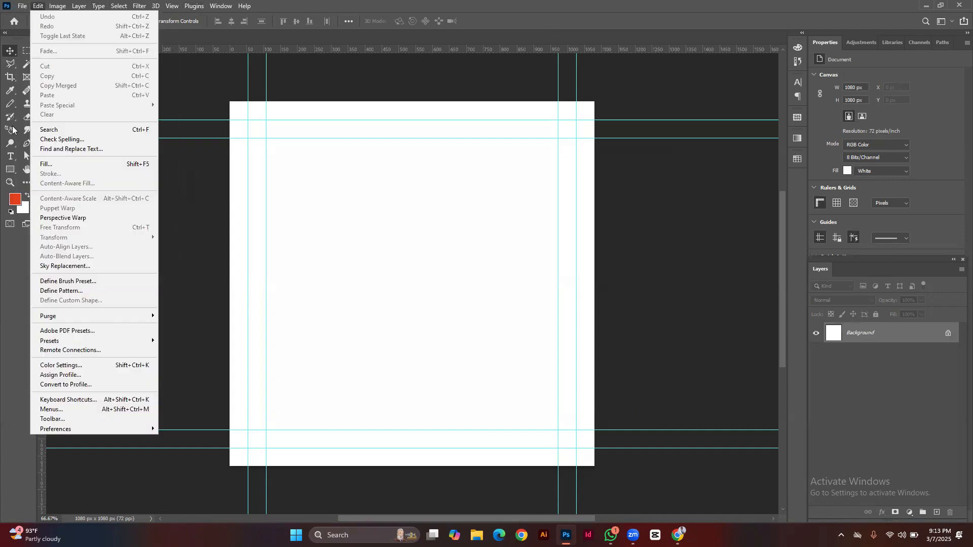
pyautogui.click(13, 130)
pyautogui.click(36, 7)
pyautogui.click(22, 6)
pyautogui.click(22, 4)
pyautogui.click(23, 5)
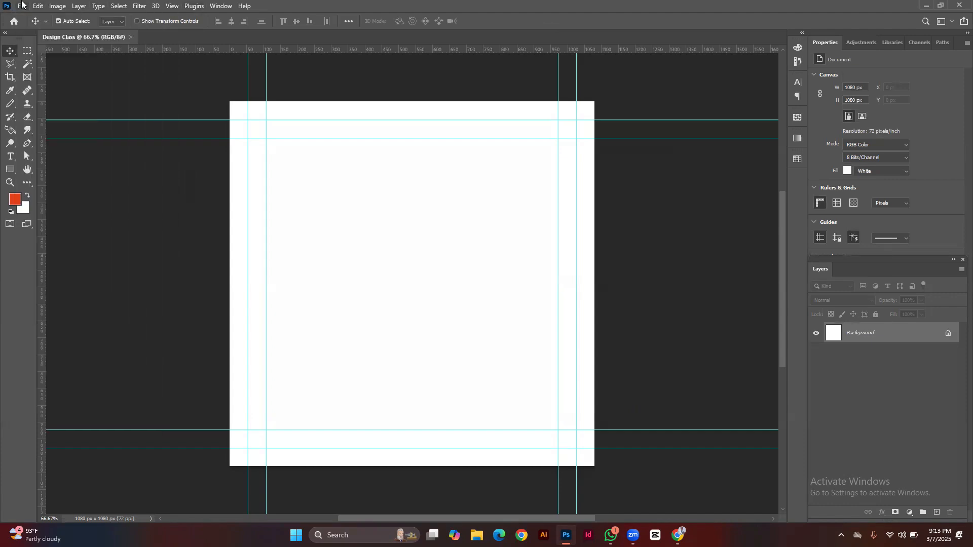
# Examine the available file commands, including the export options for the document
pyautogui.click(21, 5)
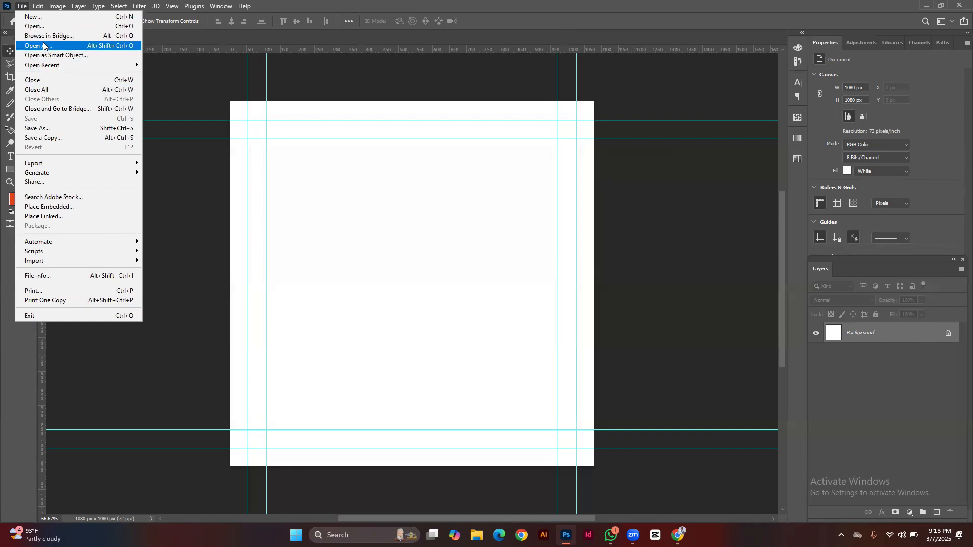
pyautogui.moveTo(52, 65)
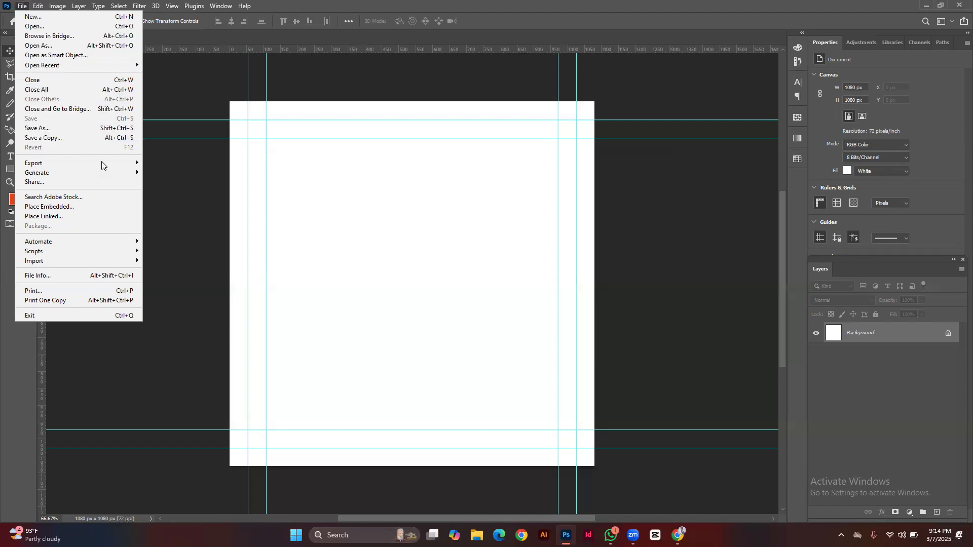
pyautogui.moveTo(106, 162)
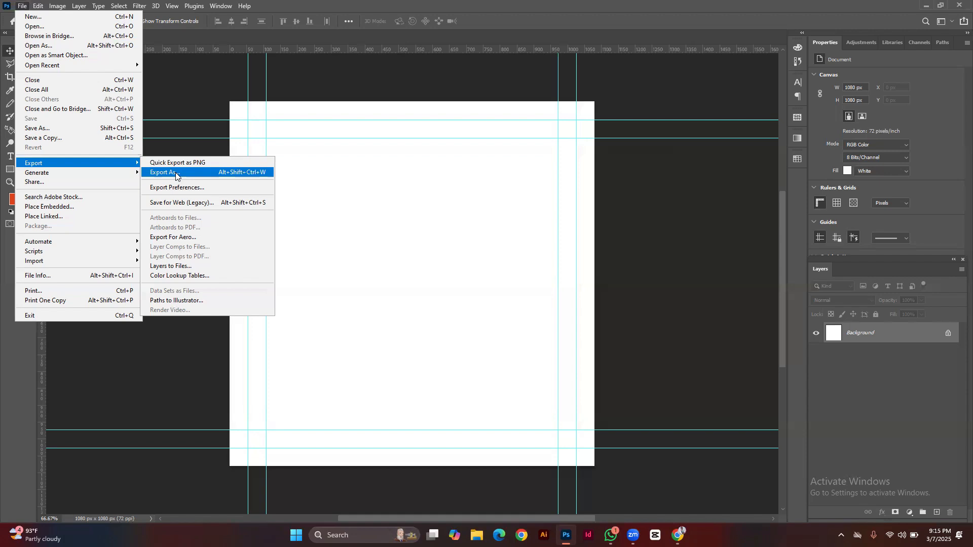
pyautogui.moveTo(81, 177)
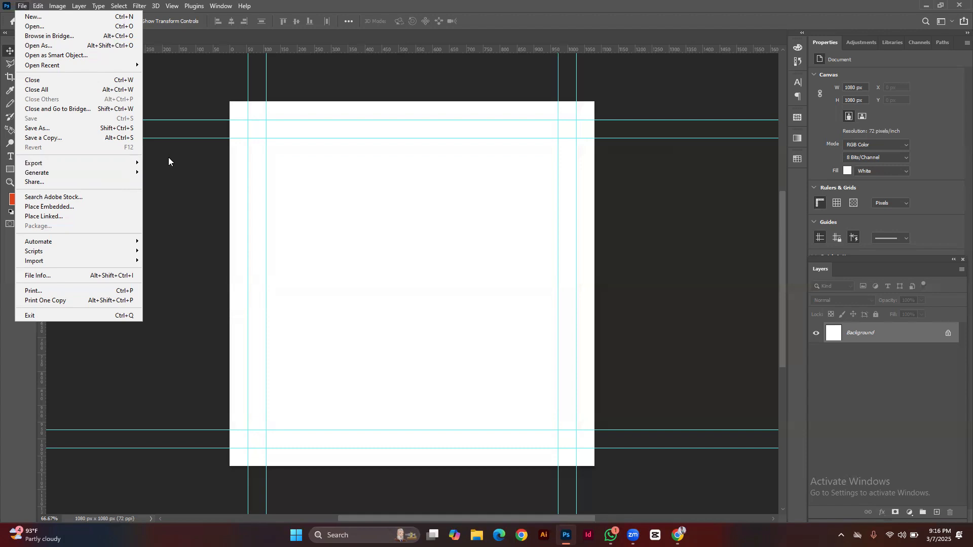
pyautogui.moveTo(134, 163)
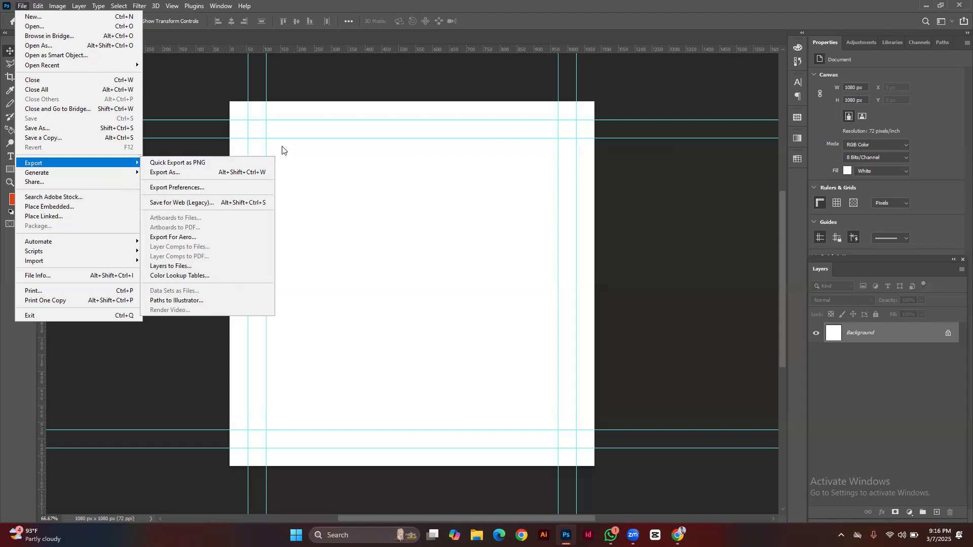
pyautogui.click(336, 144)
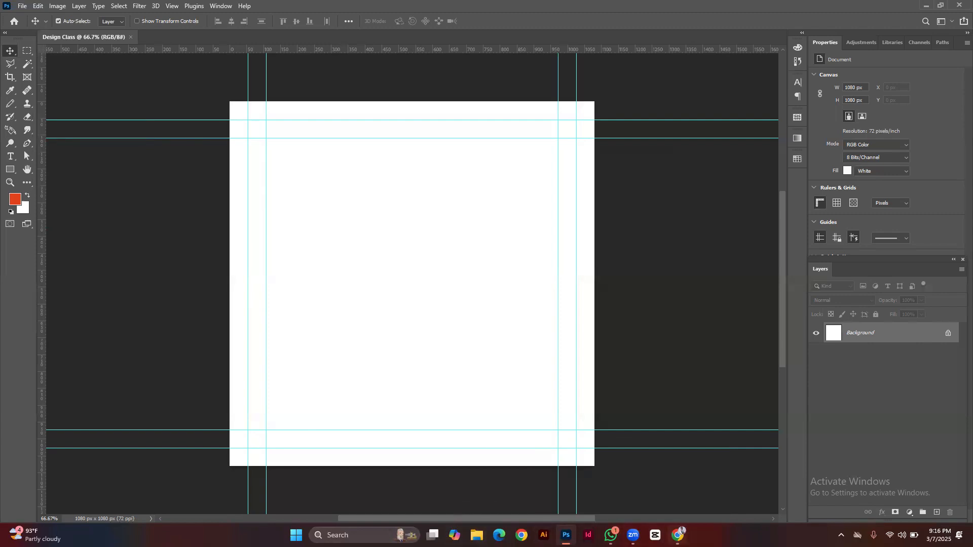
# Switch to Chrome, copy the PNGImg soccer ball from the ball png results, and paste it into the Design Class document in Photoshop
pyautogui.hotkey('alt', 'Tab')
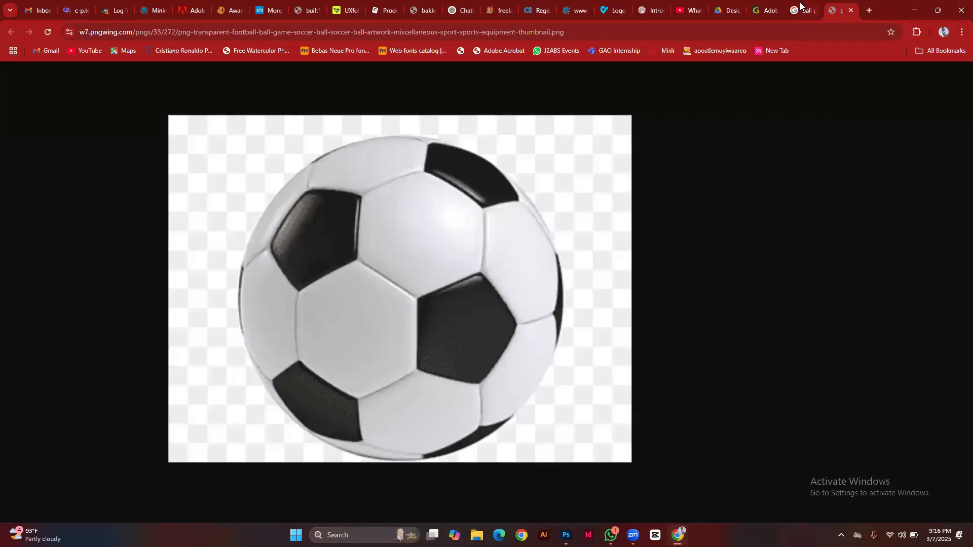
pyautogui.click(800, 6)
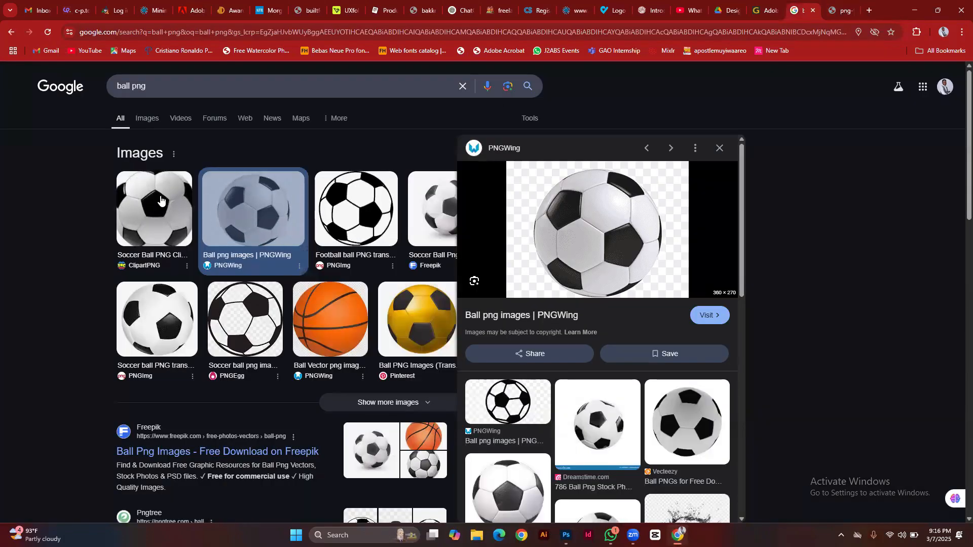
pyautogui.rightClick(153, 315)
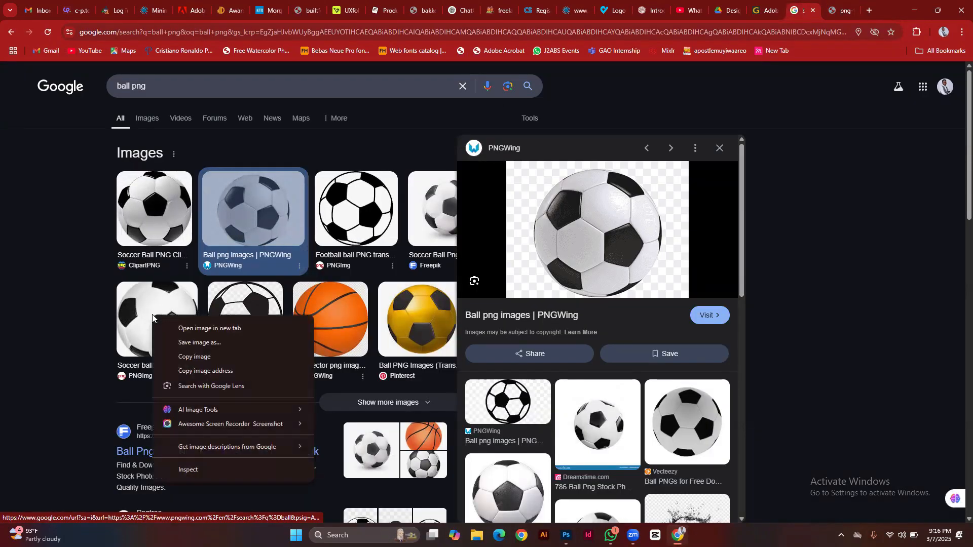
pyautogui.click(195, 356)
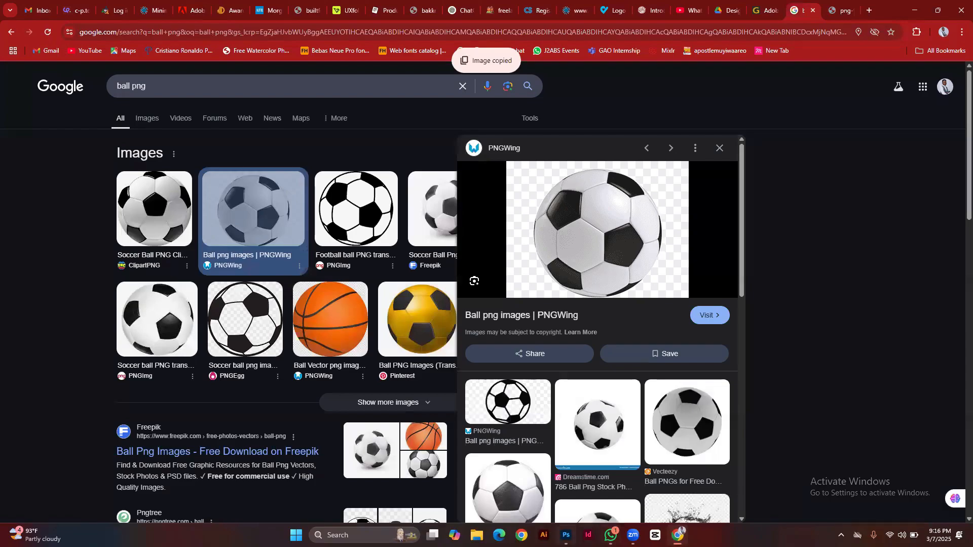
pyautogui.click(566, 535)
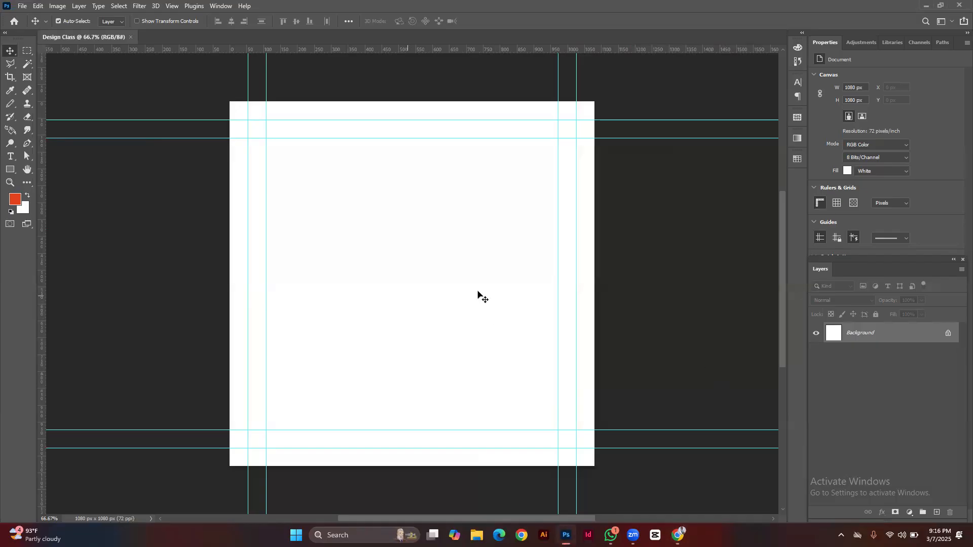
pyautogui.hotkey('ctrl', 'v')
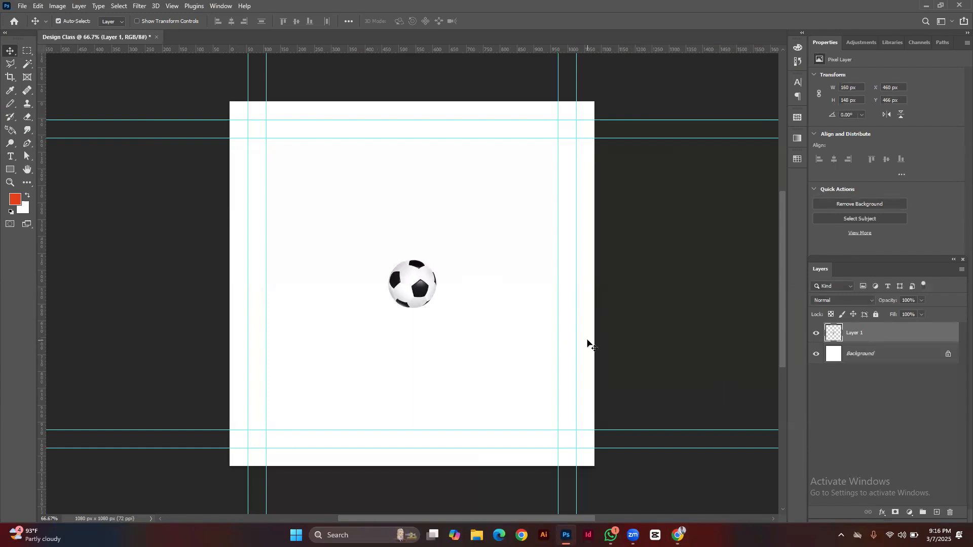
# Hide the Background layer and scale the pasted soccer ball up to about 694 x 642 px
pyautogui.click(812, 355)
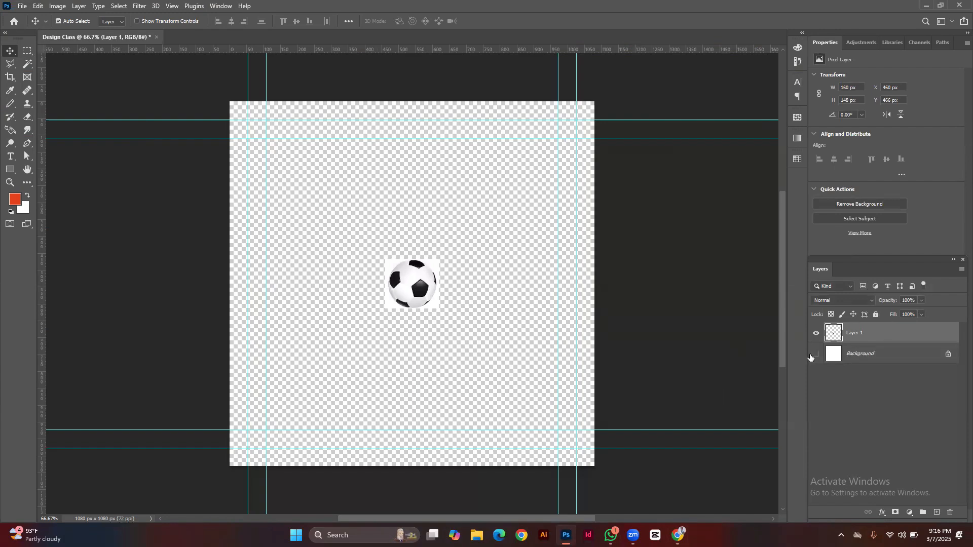
pyautogui.press('ctrl')
pyautogui.hotkey('ctrl', 't')
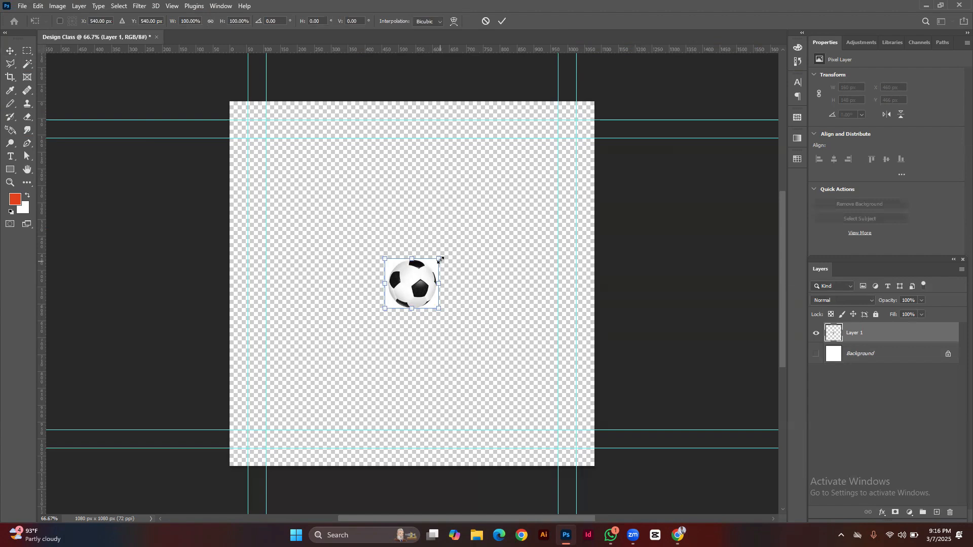
pyautogui.moveTo(439, 260); pyautogui.dragTo(543, 191)
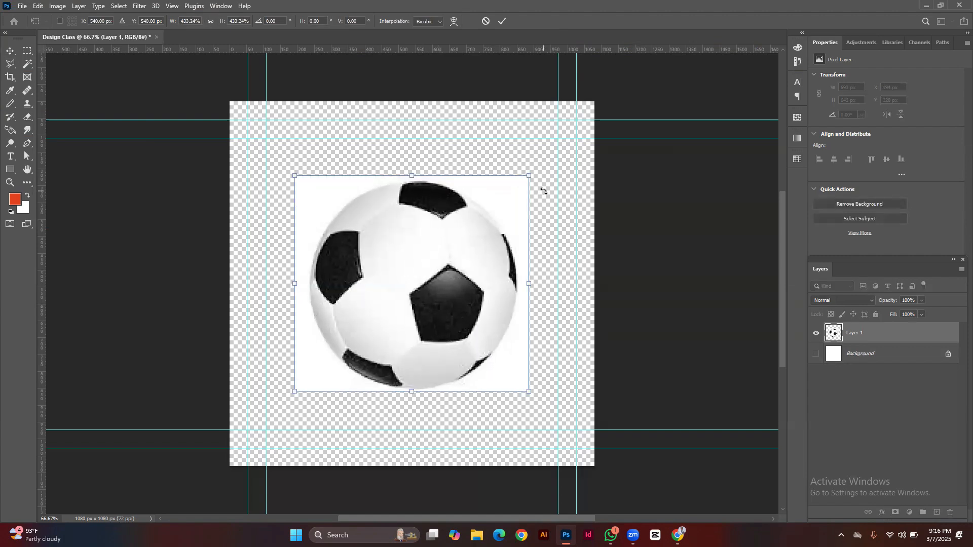
pyautogui.press('Return')
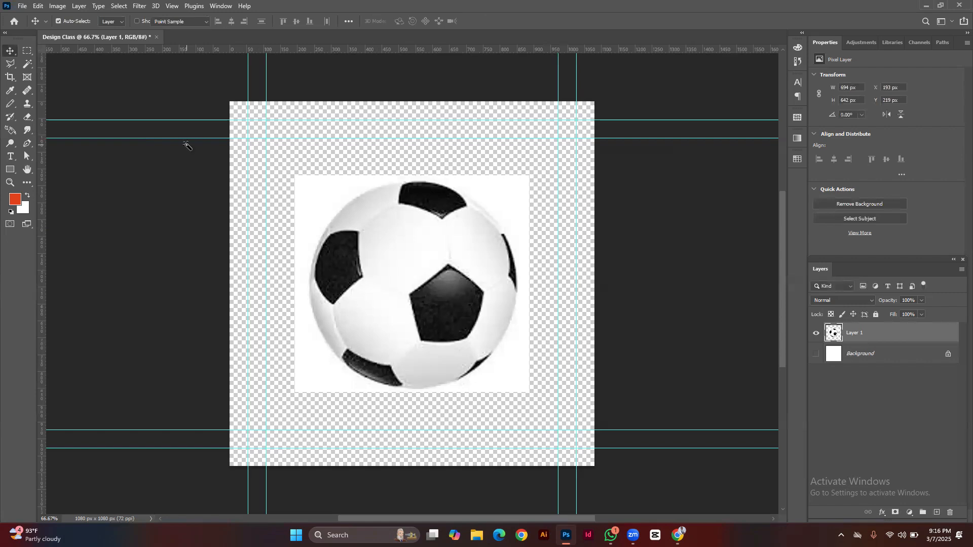
# Try to select the white area around the soccer ball with the Magic Wand, subtracting the ball's panels from the selection
pyautogui.press('w')
pyautogui.click(328, 203)
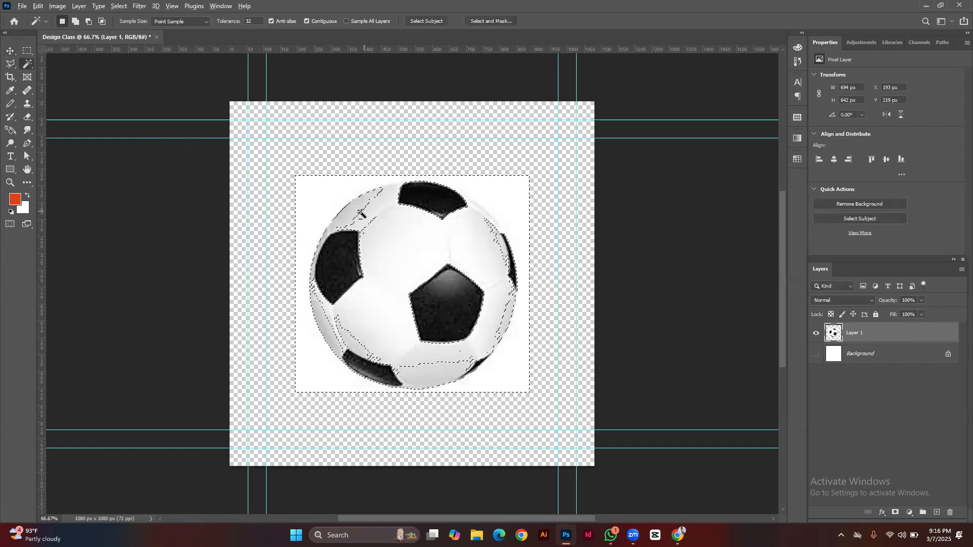
pyautogui.keyDown('alt'); pyautogui.click(351, 218); pyautogui.keyUp('alt')
pyautogui.keyDown('alt'); pyautogui.click(351, 219); pyautogui.keyUp('alt')
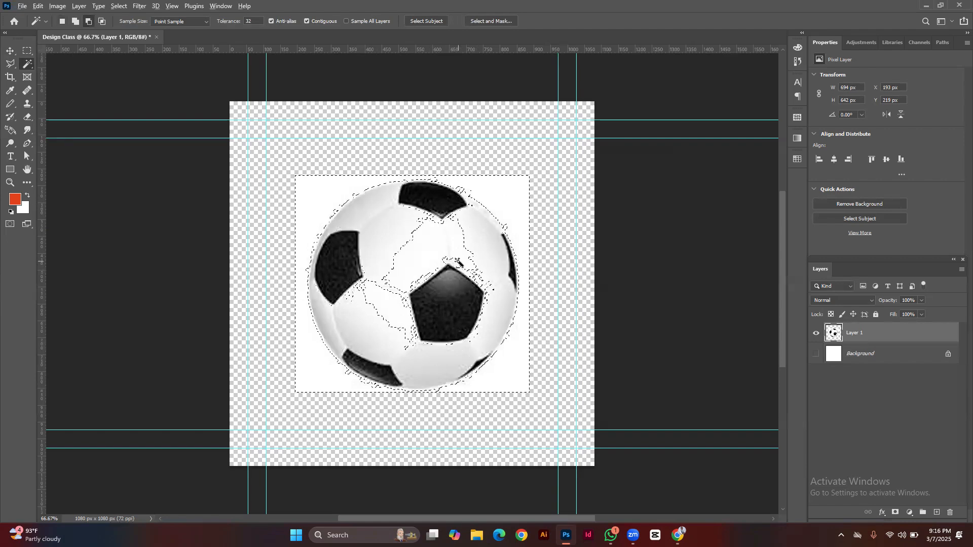
pyautogui.hotkey('ctrl', 'd')
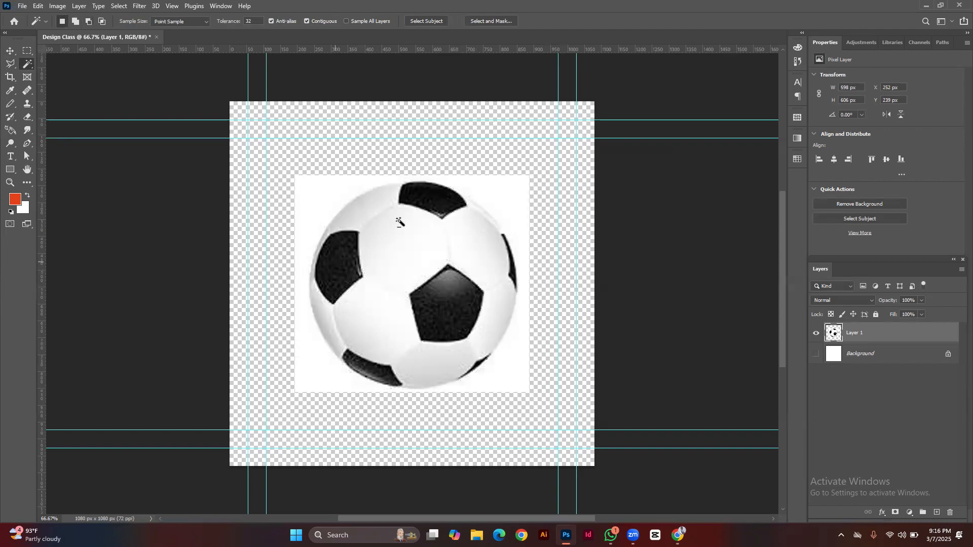
# Try to delete the white surroundings of the soccer ball using a Magic Wand selection, and undo the deletion
pyautogui.click(318, 195)
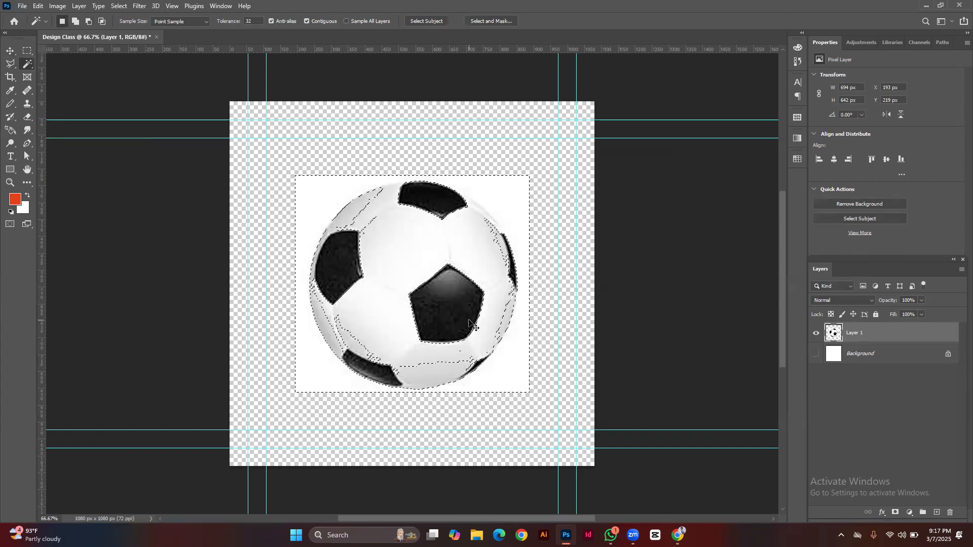
pyautogui.press('Delete')
pyautogui.hotkey('ctrl', 'd')
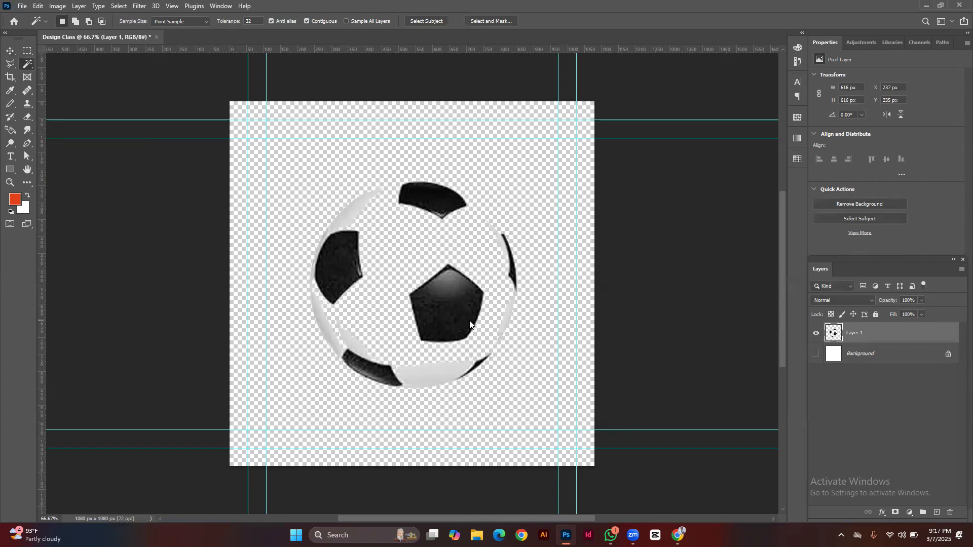
pyautogui.press('v')
pyautogui.hotkey('ctrl', 'z')
pyautogui.hotkey('ctrl', 'z')
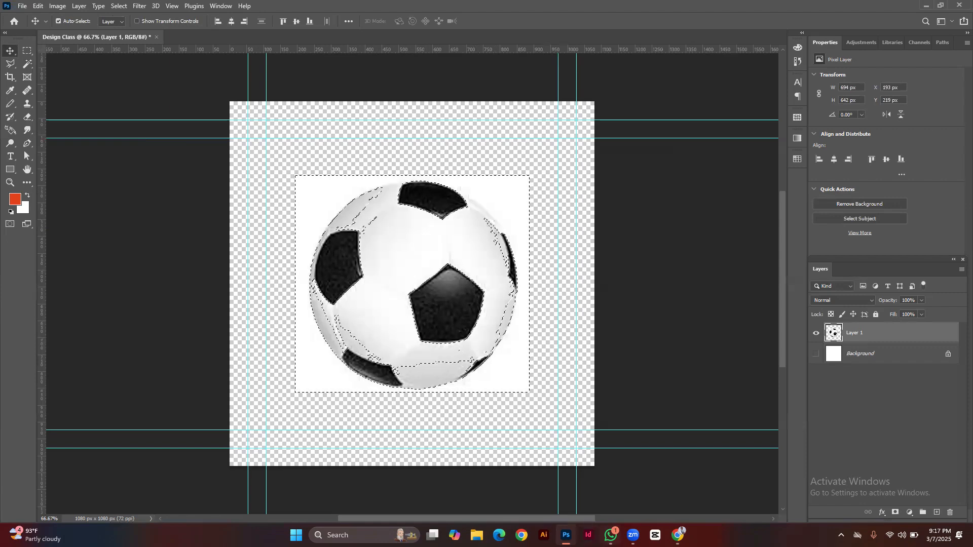
# Switch to Chrome, copy the PNGWing basketball image, and paste it into the Design Class document in Photoshop
pyautogui.hotkey('alt', 'Tab')
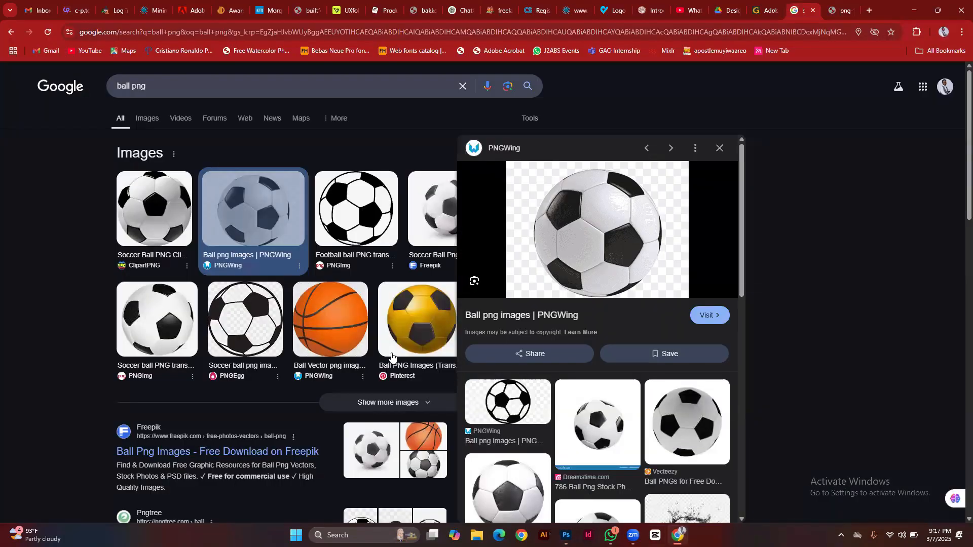
pyautogui.rightClick(342, 313)
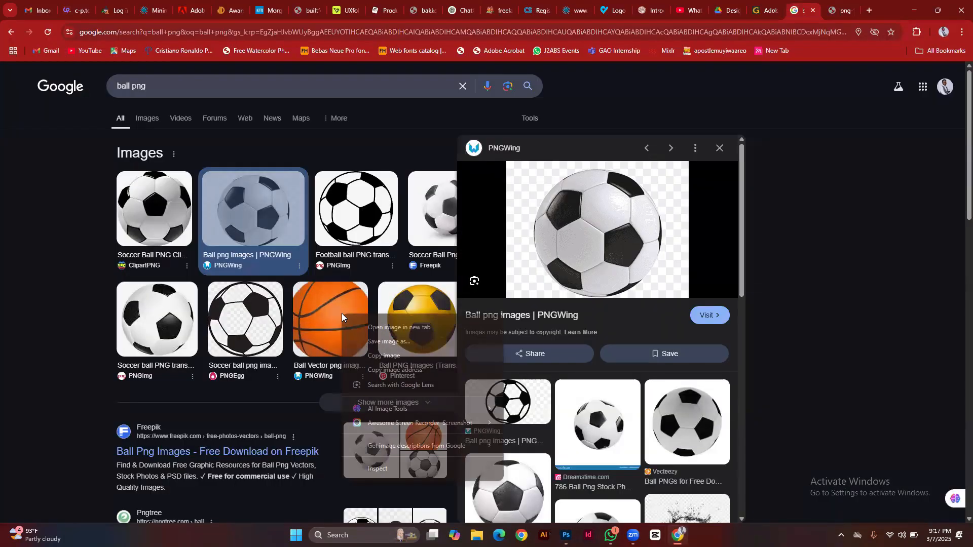
pyautogui.click(382, 359)
pyautogui.hotkey('alt', 'Tab')
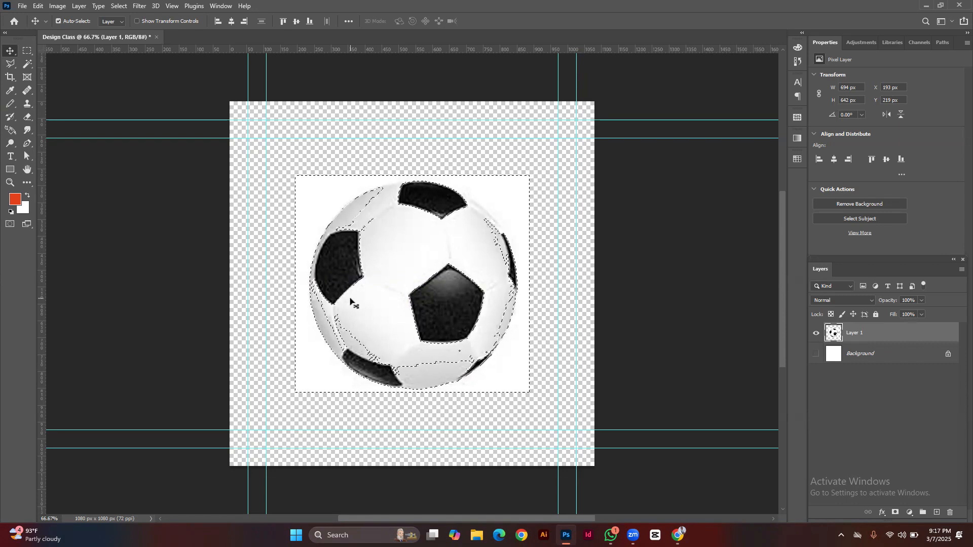
pyautogui.hotkey('ctrl', 'v')
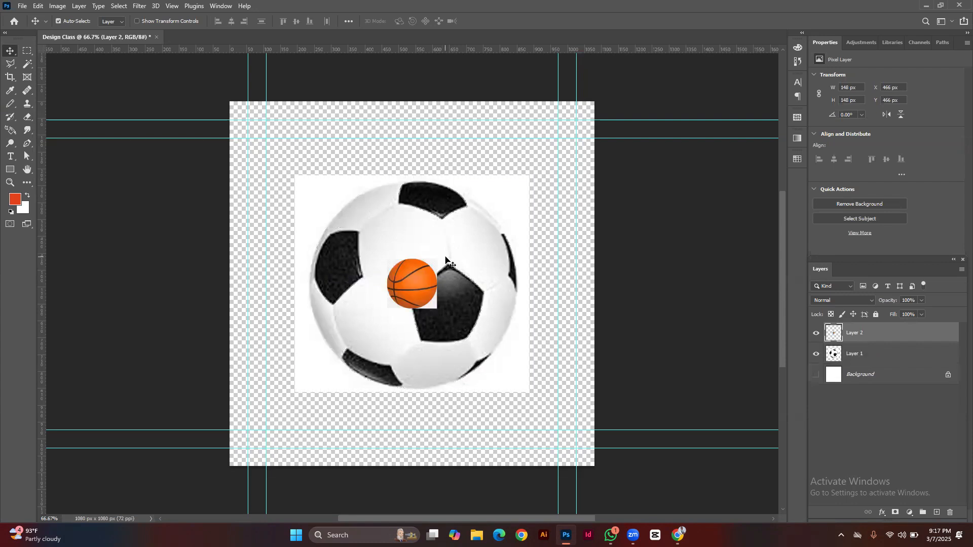
# Delete the soccer ball layer and scale the basketball up to about 764 x 764 px
pyautogui.click(493, 201)
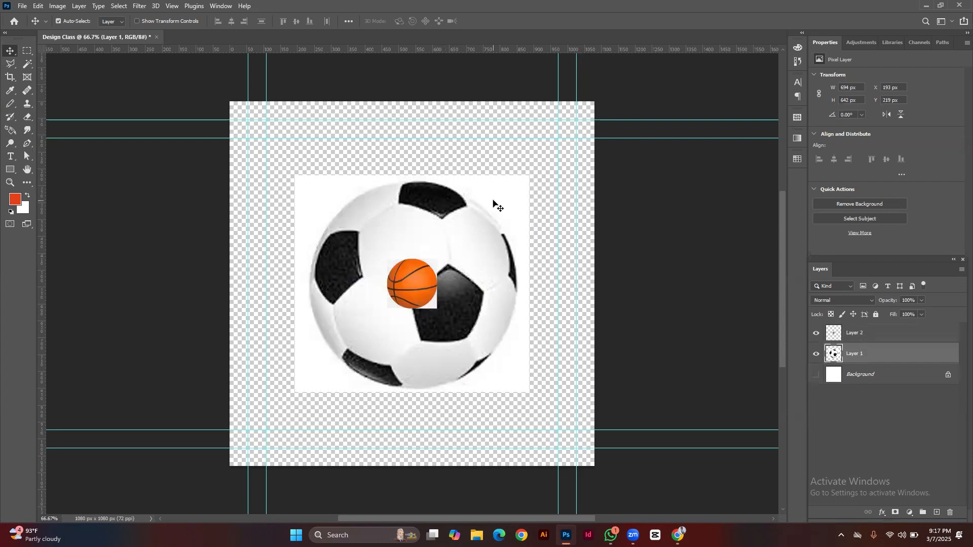
pyautogui.press('Delete')
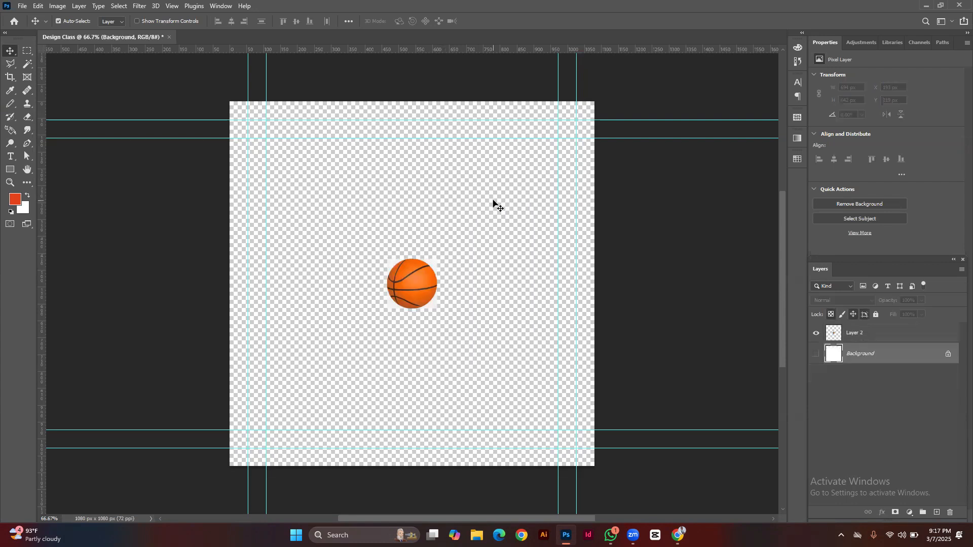
pyautogui.click(406, 292)
pyautogui.hotkey('ctrl', 't')
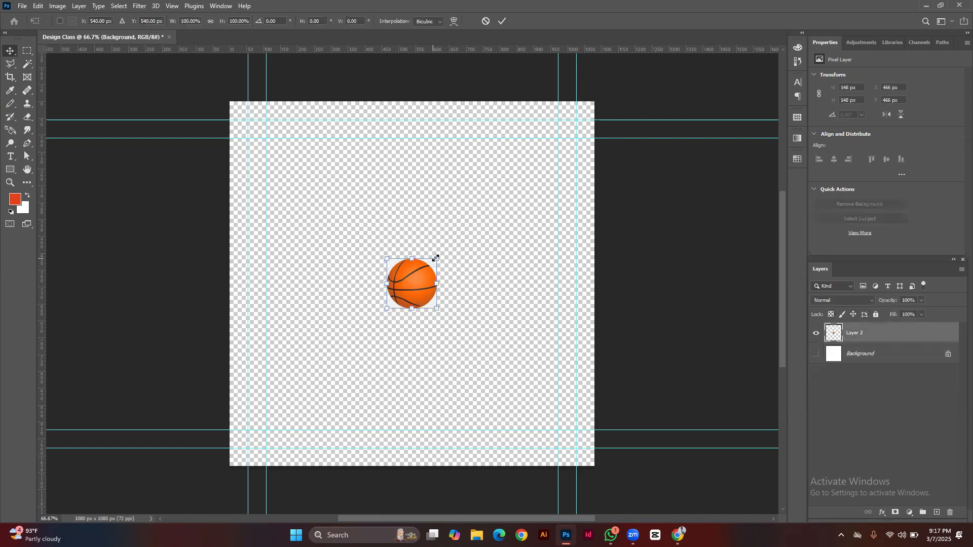
pyautogui.moveTo(434, 252); pyautogui.dragTo(558, 170)
pyautogui.press('Return')
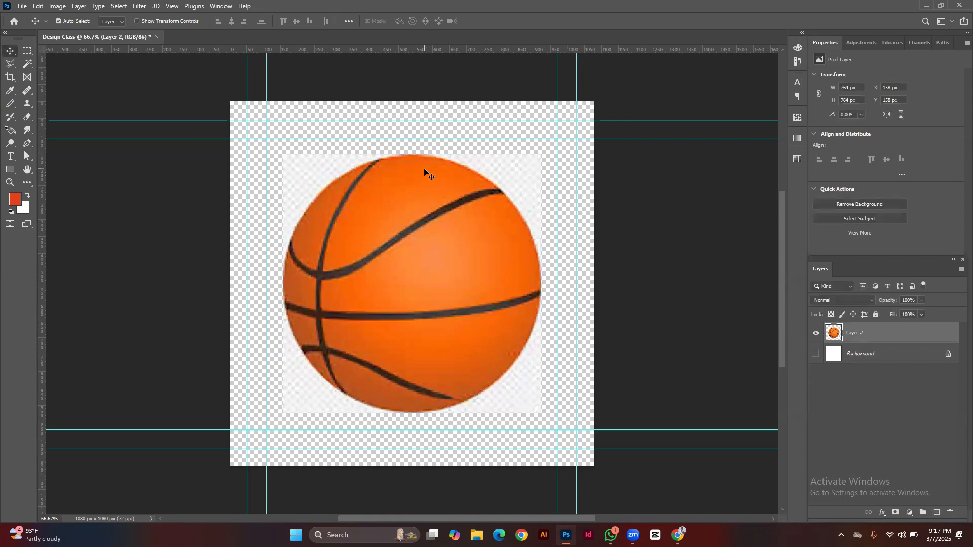
# Remove the pale checkered background from all four corners around the basketball using Magic Wand selections
pyautogui.press('w')
pyautogui.click(316, 172)
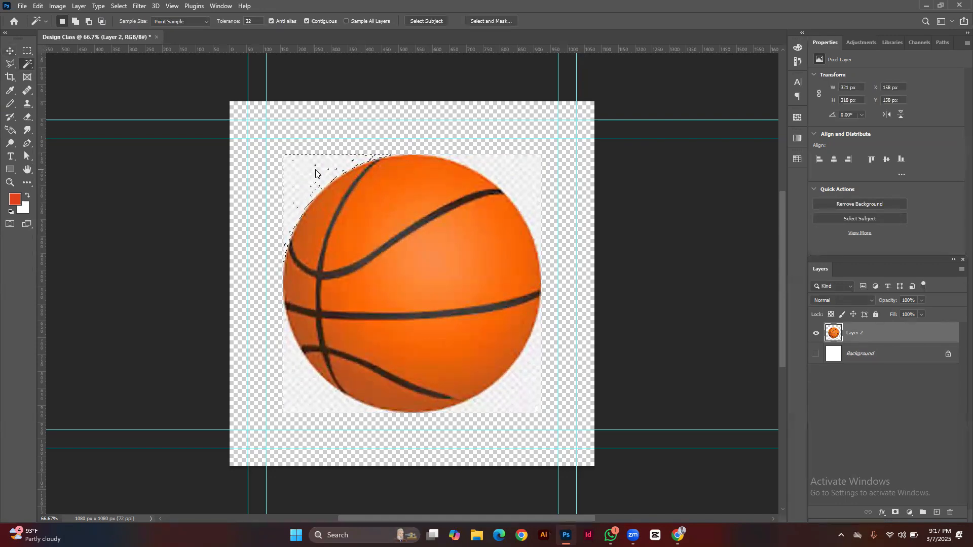
pyautogui.press('Delete')
pyautogui.hotkey('ctrl', 'd')
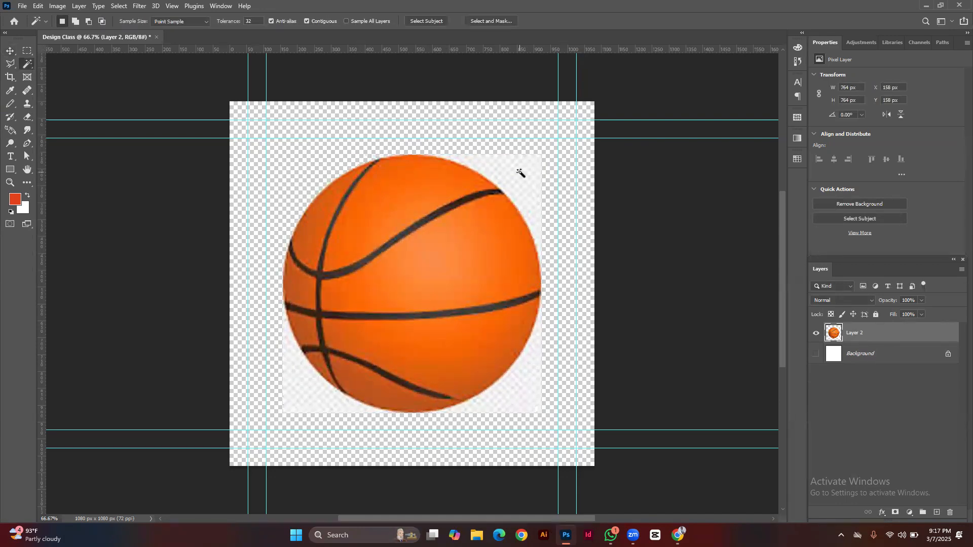
pyautogui.press('Delete')
pyautogui.hotkey('ctrl', 'd')
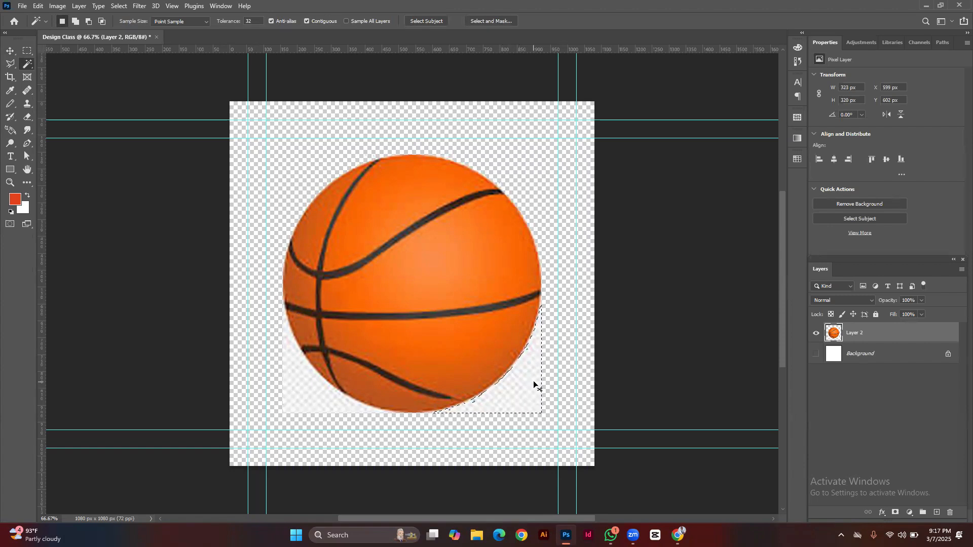
pyautogui.press('Delete')
pyautogui.hotkey('ctrl', 'd')
pyautogui.click(305, 408)
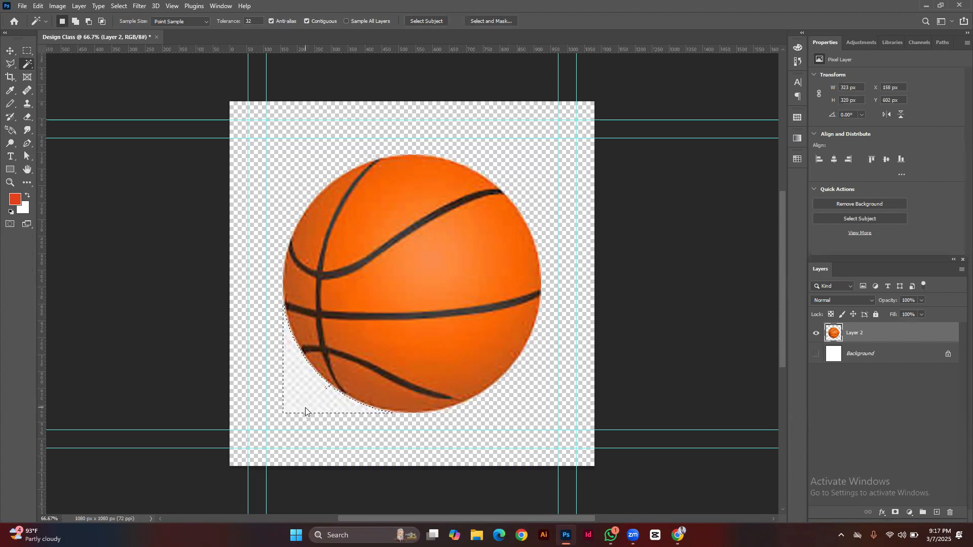
pyautogui.press('Delete')
pyautogui.hotkey('ctrl', 'd')
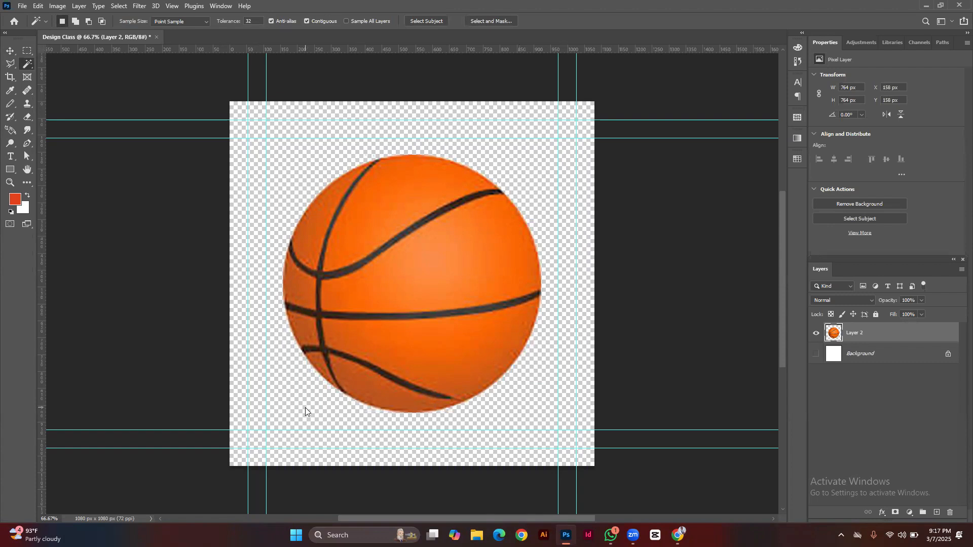
pyautogui.press('v')
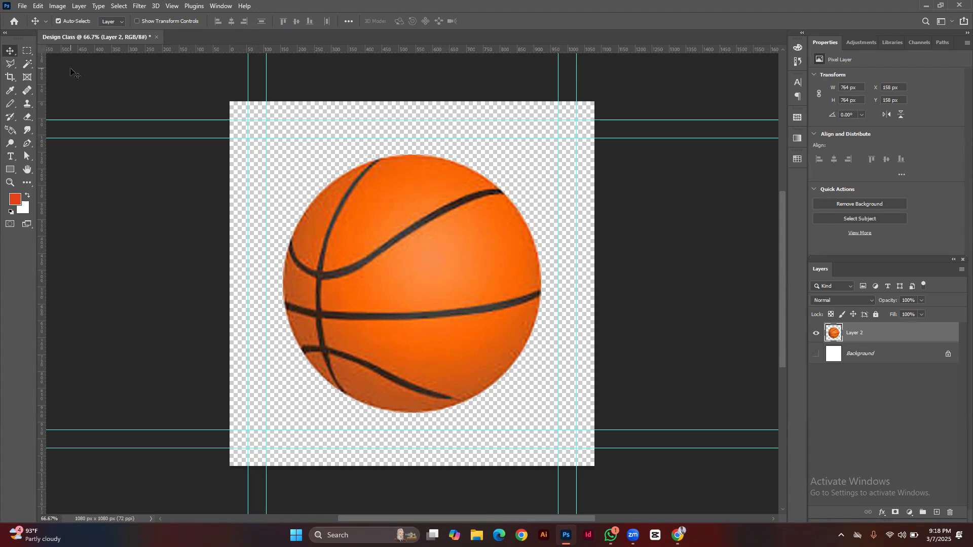
# Quick-export the basketball document as a PNG named Design Class into the Downloads folder
pyautogui.click(22, 6)
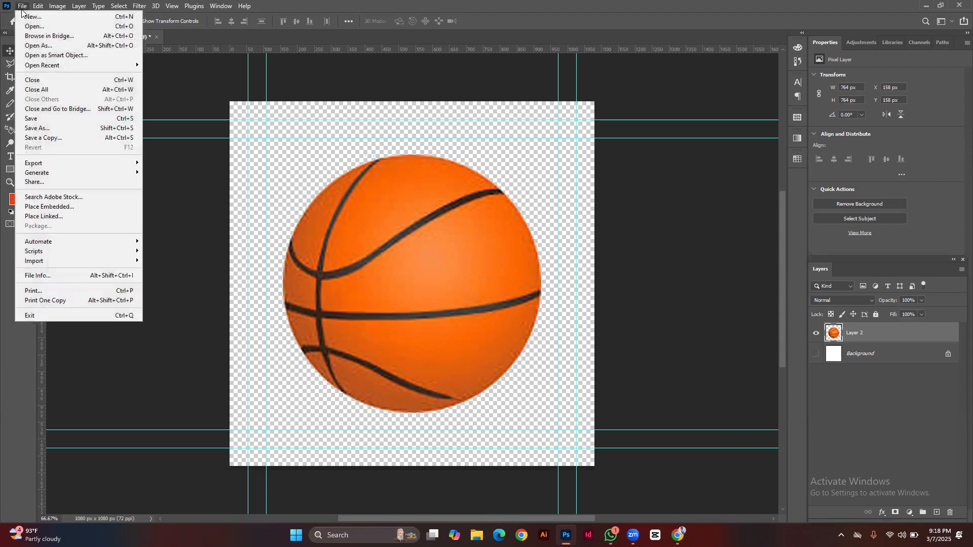
pyautogui.moveTo(108, 163)
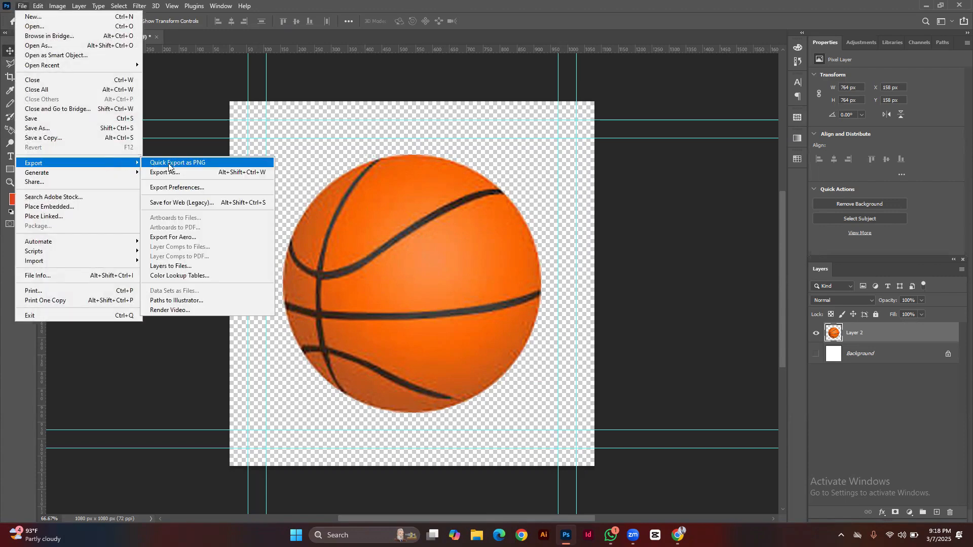
pyautogui.click(168, 163)
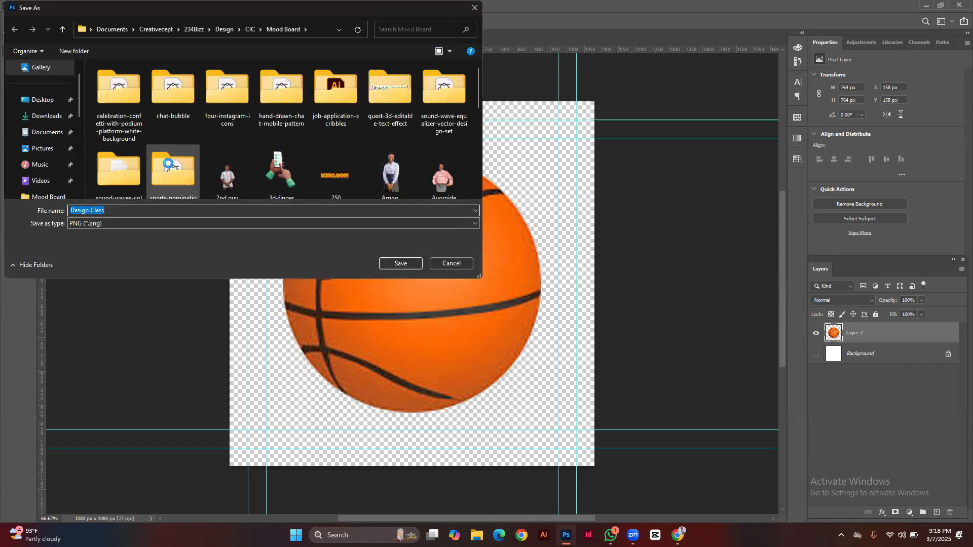
pyautogui.click(42, 116)
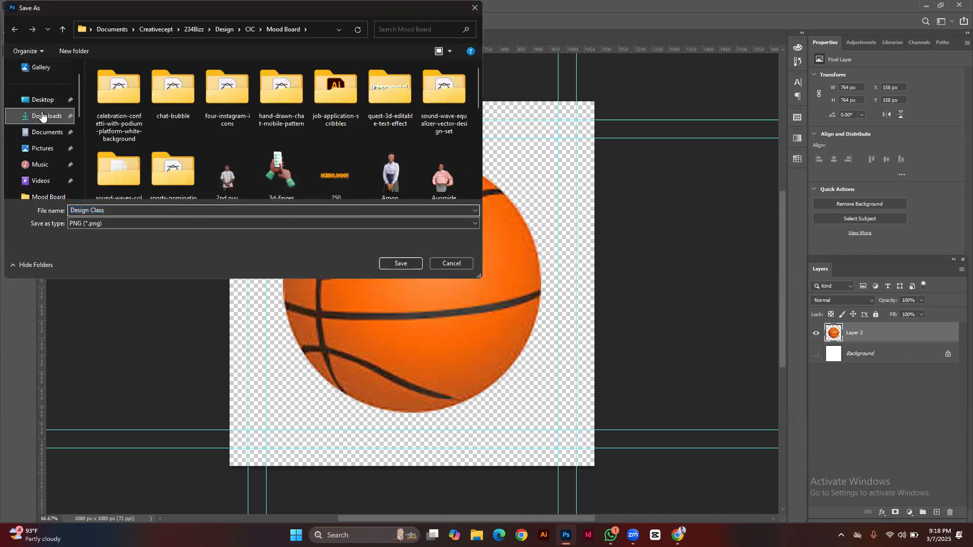
pyautogui.click(400, 263)
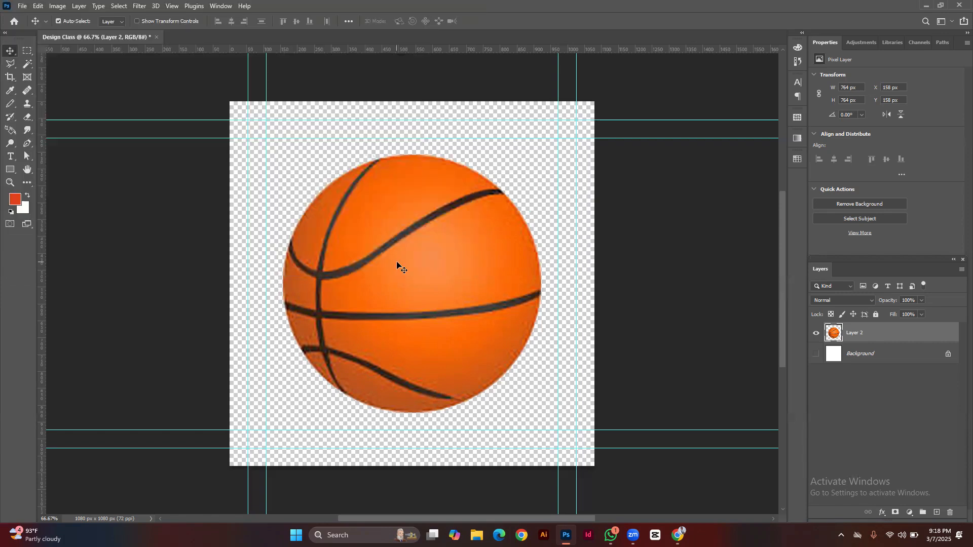
# Open the exported Design Class PNG from the Downloads folder to check its transparency, close it, and return to Photoshop
pyautogui.press('super+e')
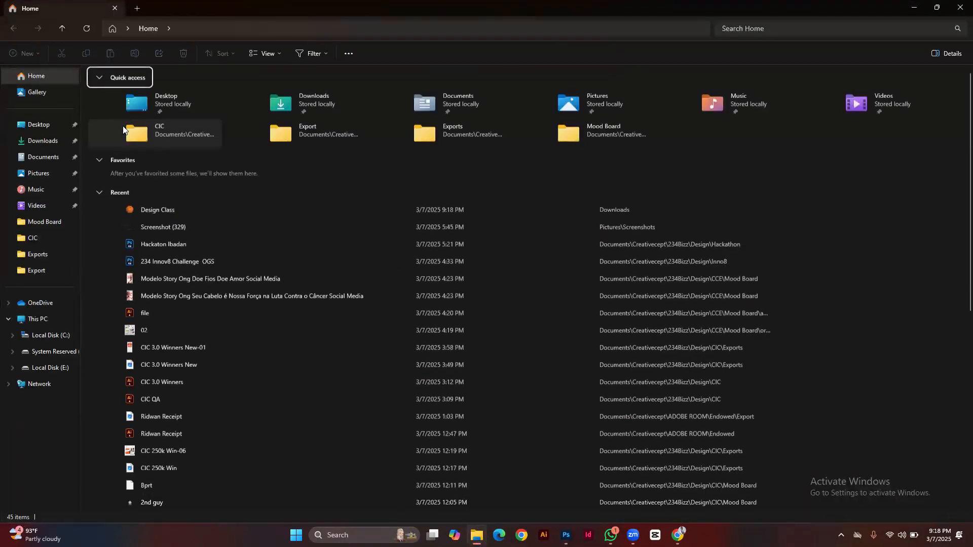
pyautogui.click(40, 144)
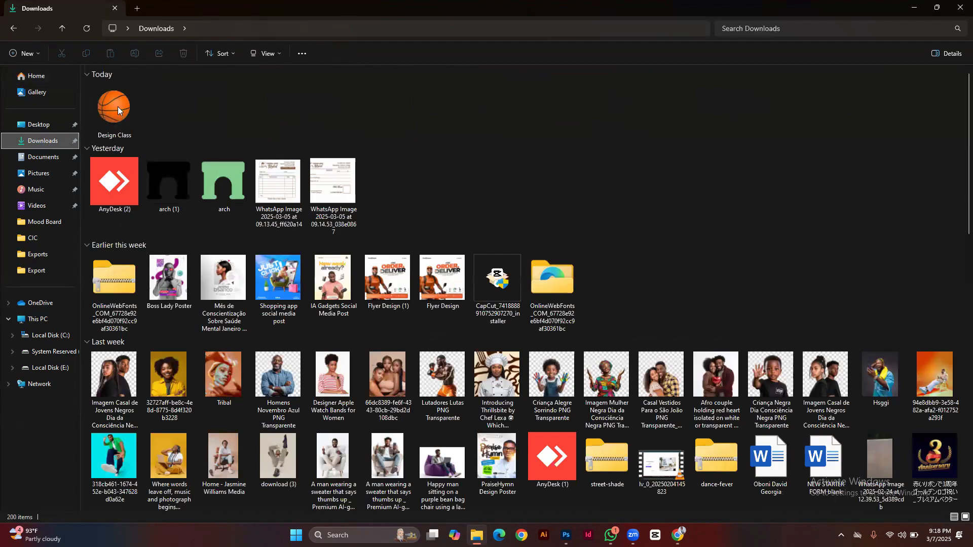
pyautogui.click(118, 107)
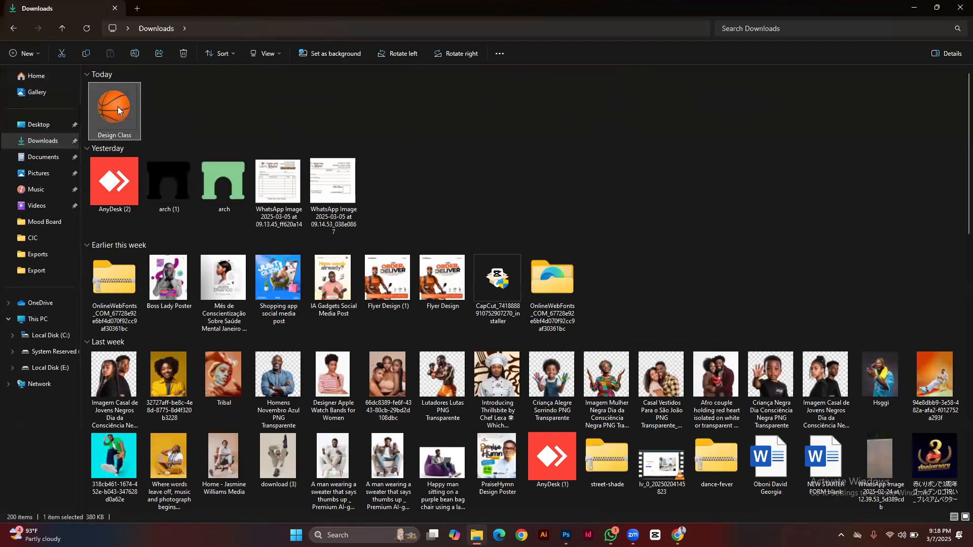
pyautogui.doubleClick(117, 106)
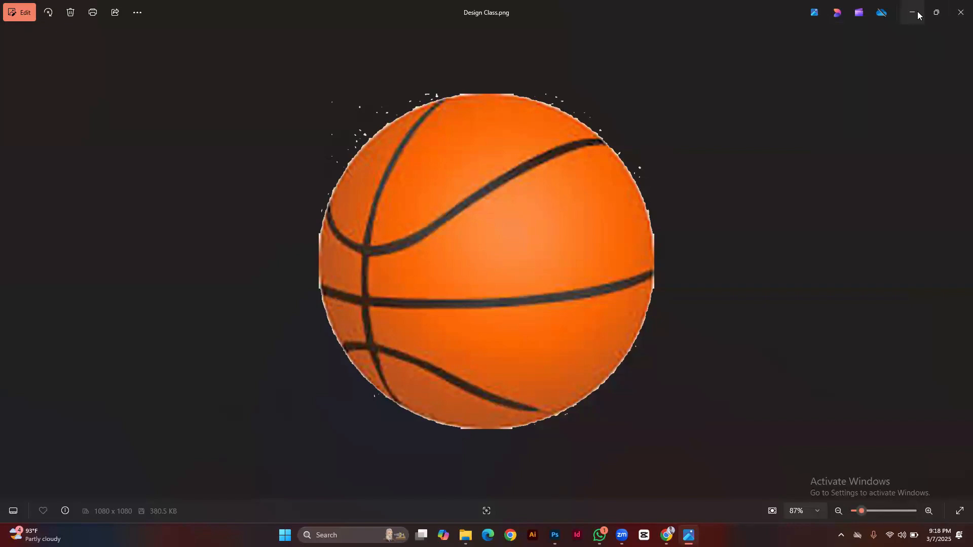
pyautogui.click(957, 5)
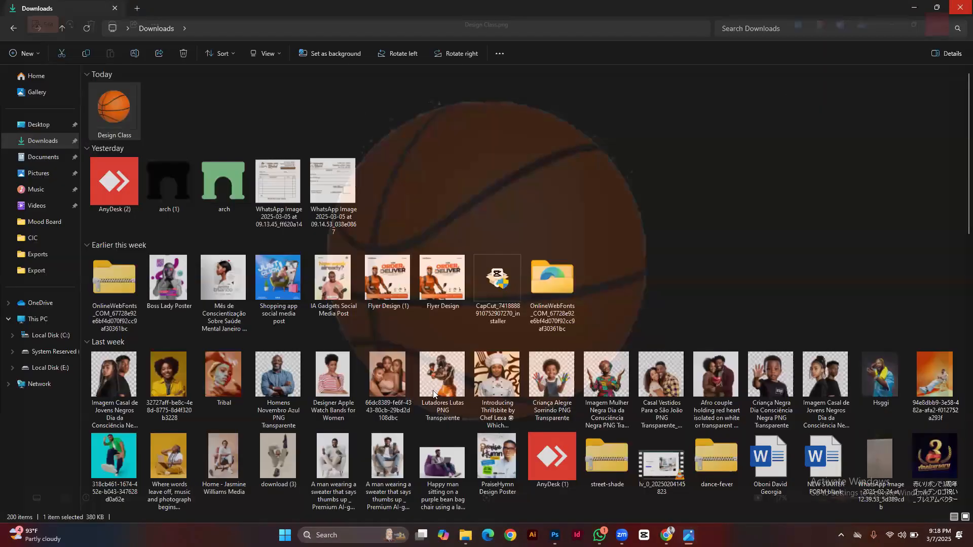
pyautogui.click(566, 535)
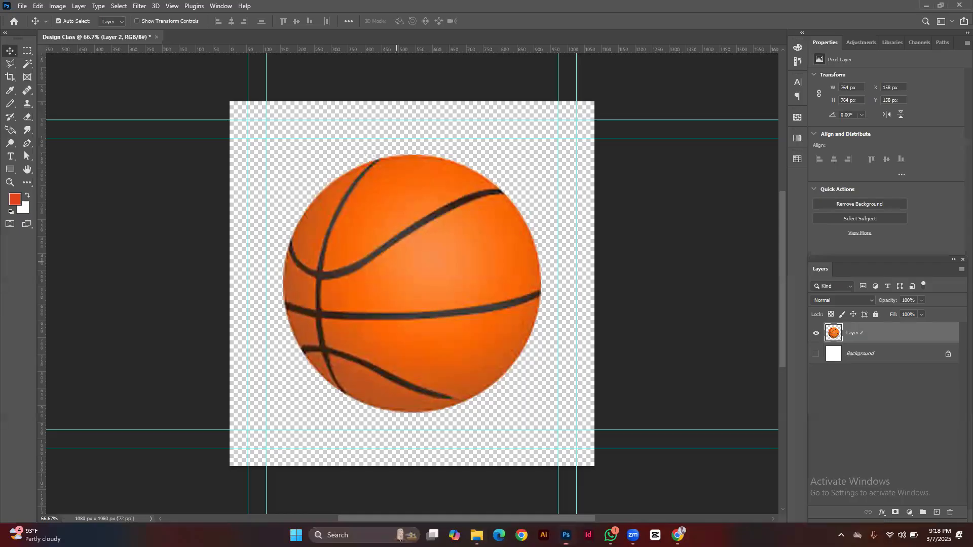
# Compare the JPG and PNG previews of the basketball document in Export As, and close the dialog without exporting
pyautogui.click(22, 6)
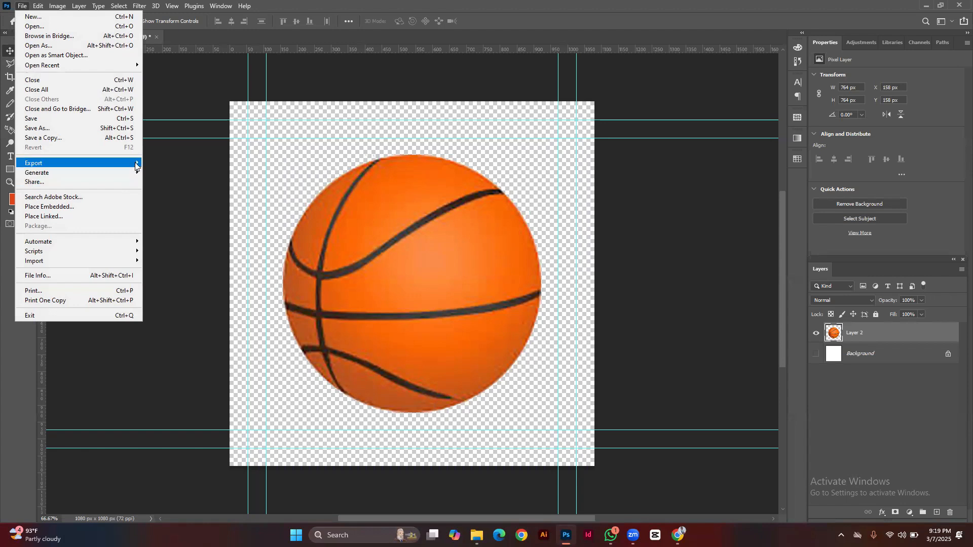
pyautogui.moveTo(127, 162)
pyautogui.click(178, 173)
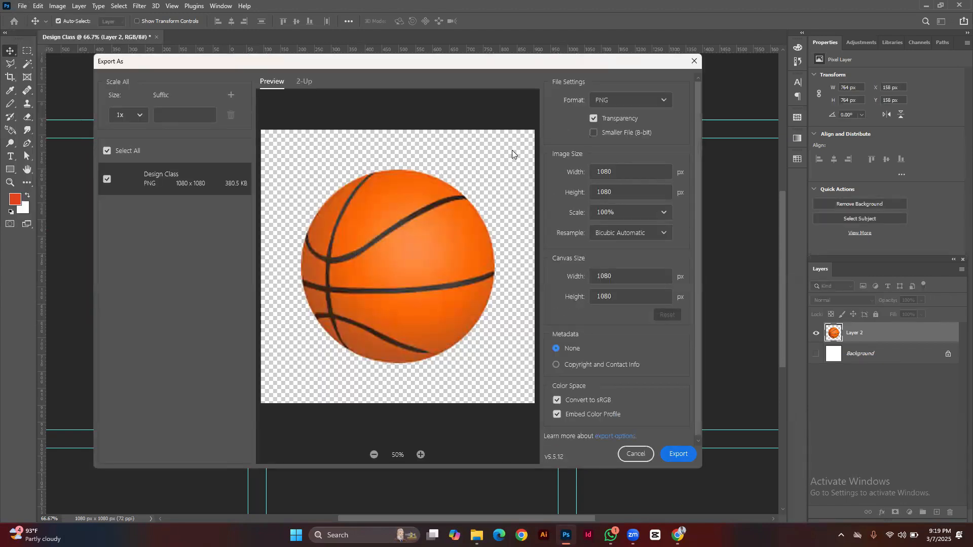
pyautogui.click(628, 101)
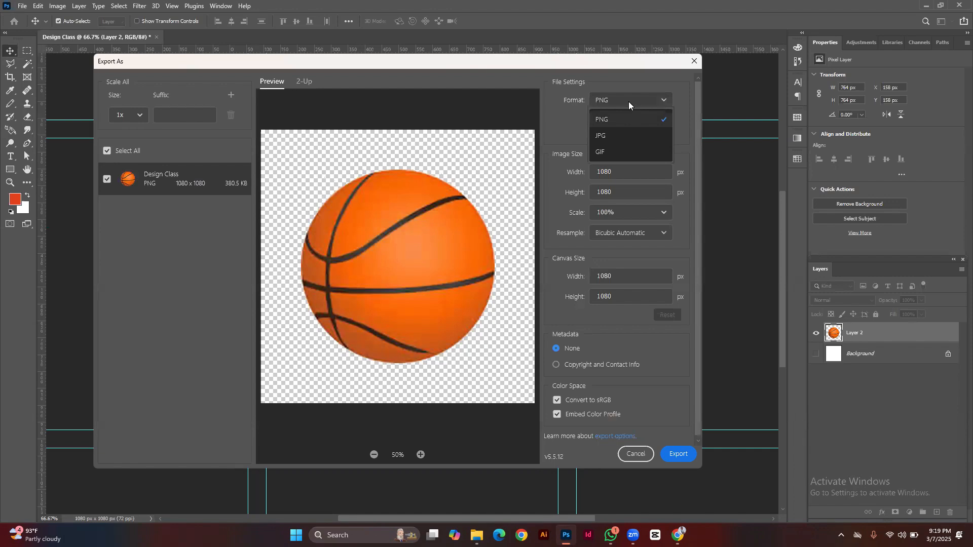
pyautogui.click(627, 140)
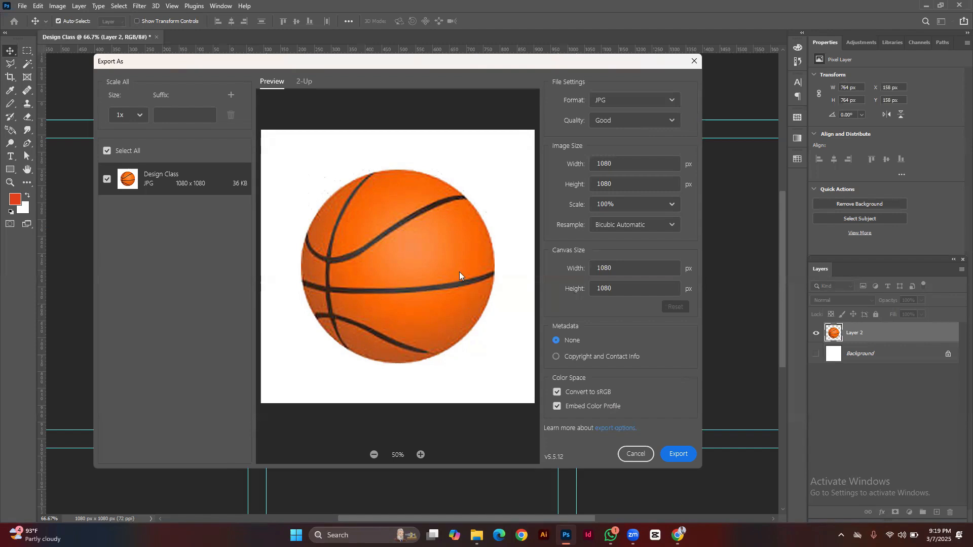
pyautogui.click(661, 100)
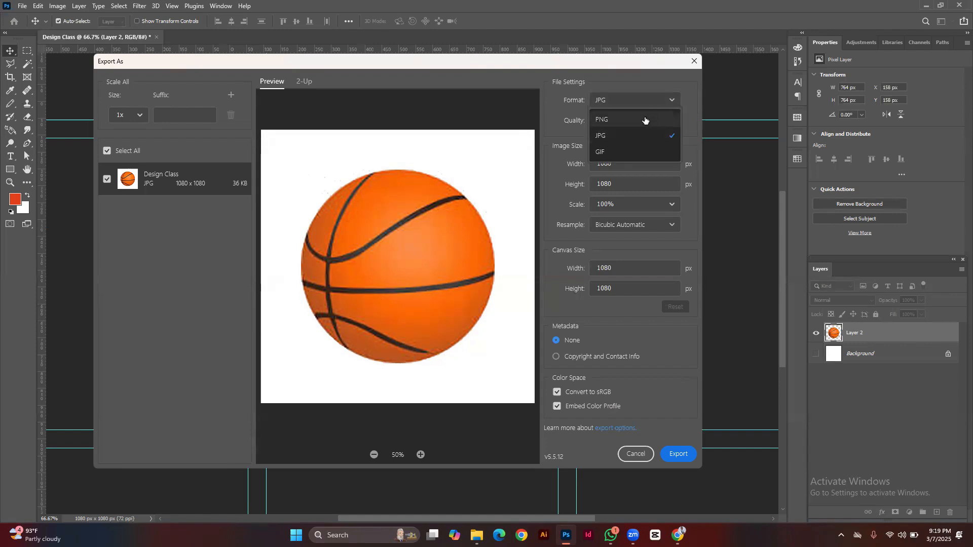
pyautogui.click(644, 119)
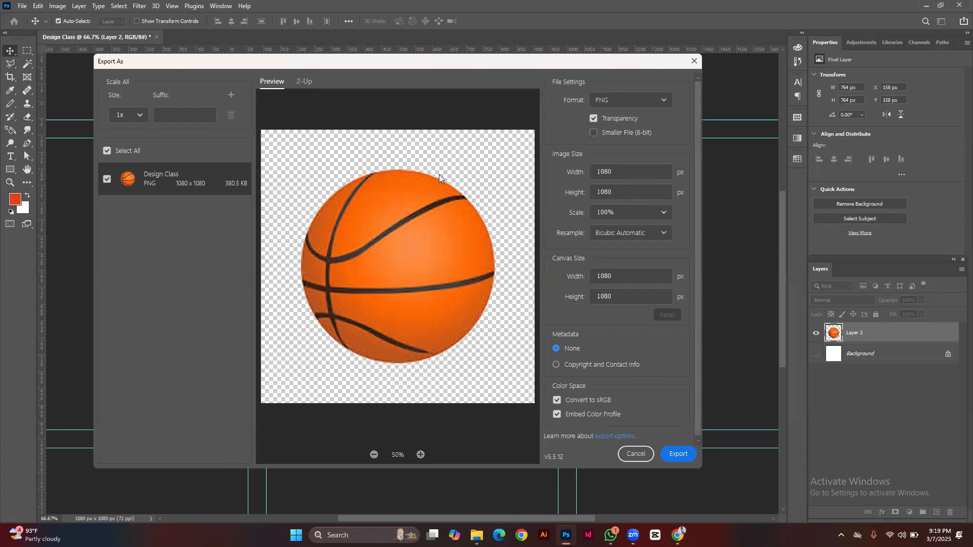
pyautogui.click(643, 103)
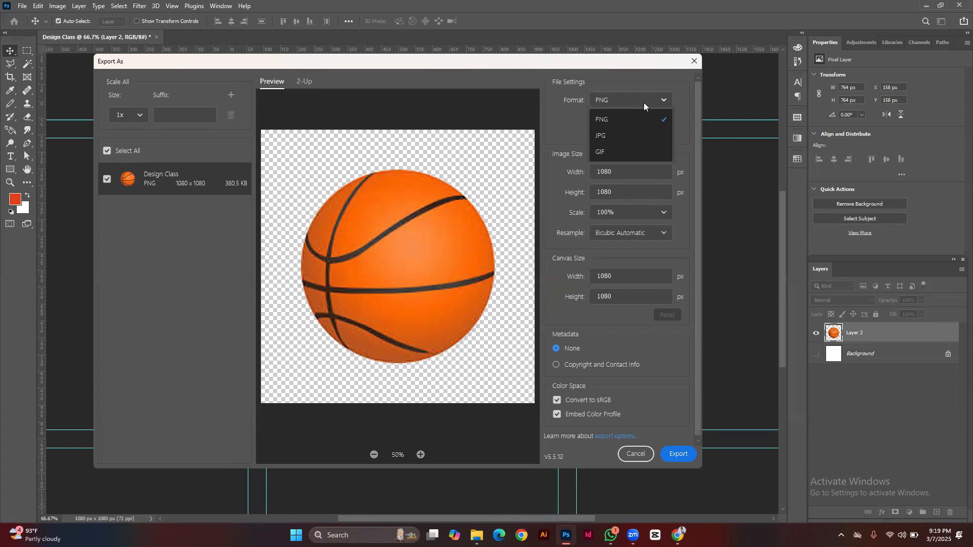
pyautogui.click(691, 64)
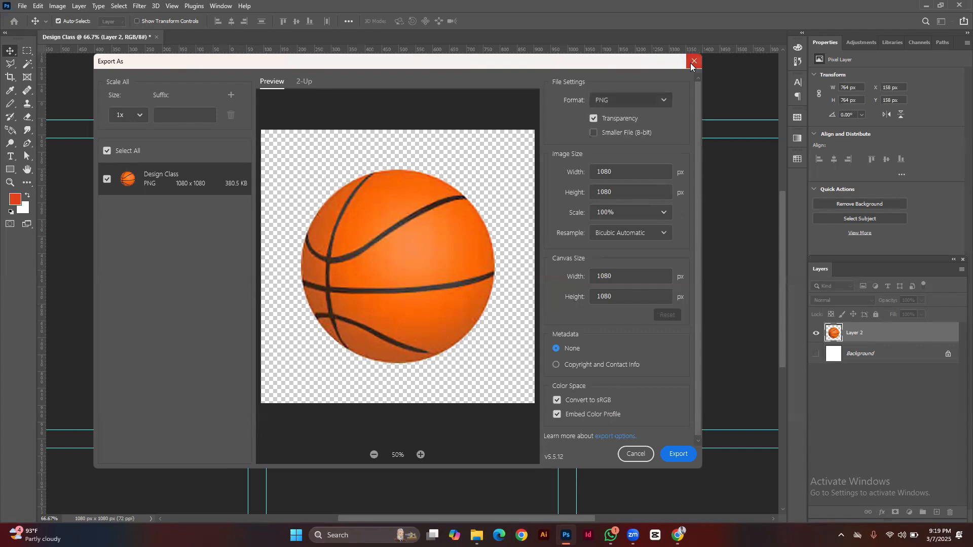
pyautogui.click(691, 63)
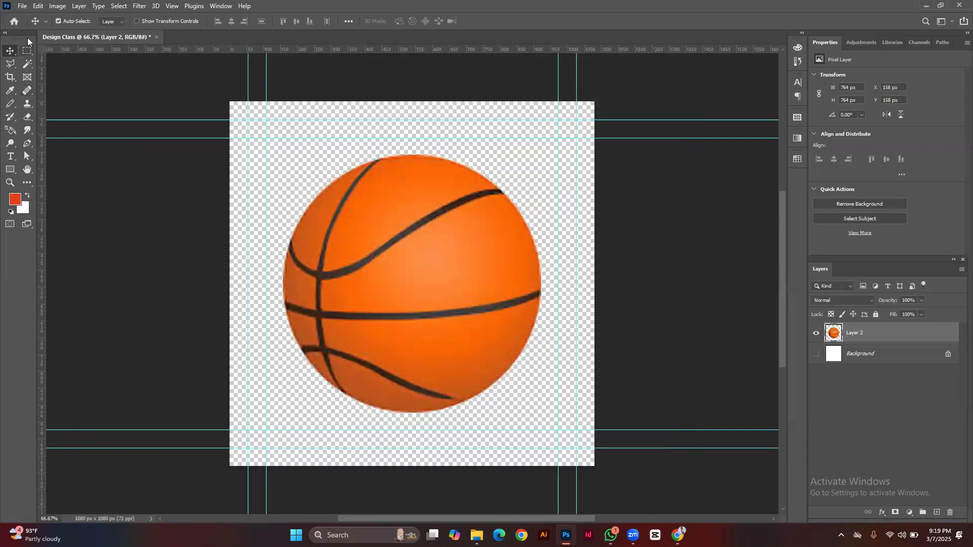
# Undo the last cut that removed the background from the basketball's lower-left corner
pyautogui.click(25, 8)
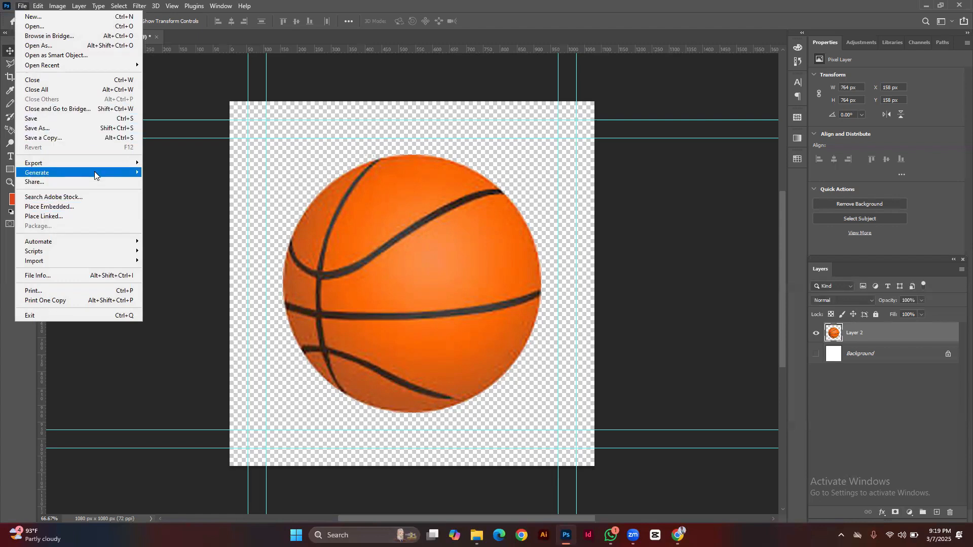
pyautogui.moveTo(94, 168)
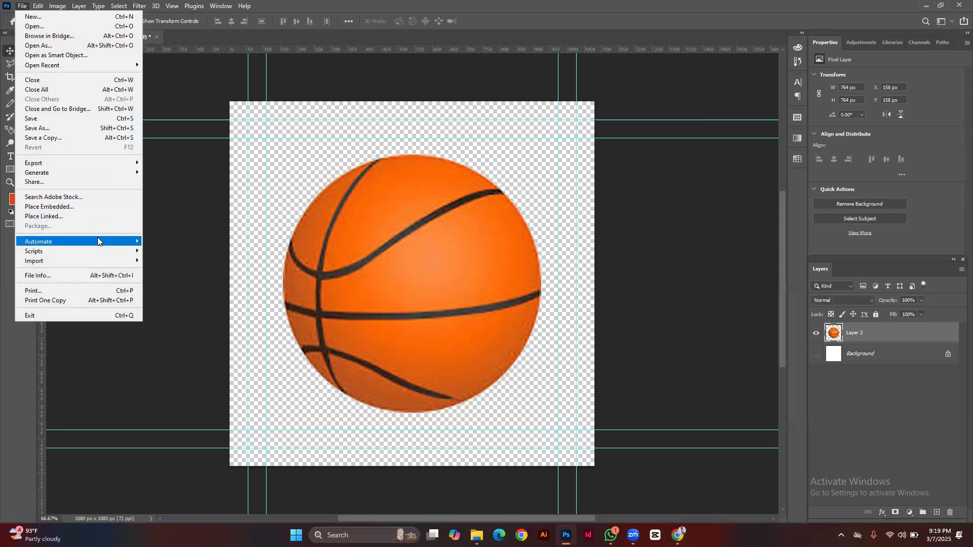
pyautogui.click(34, 8)
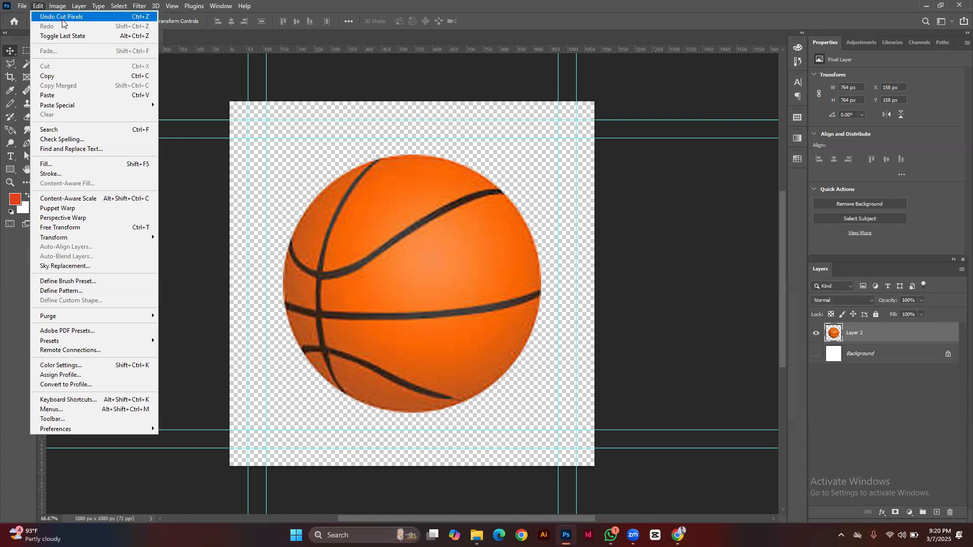
pyautogui.click(62, 17)
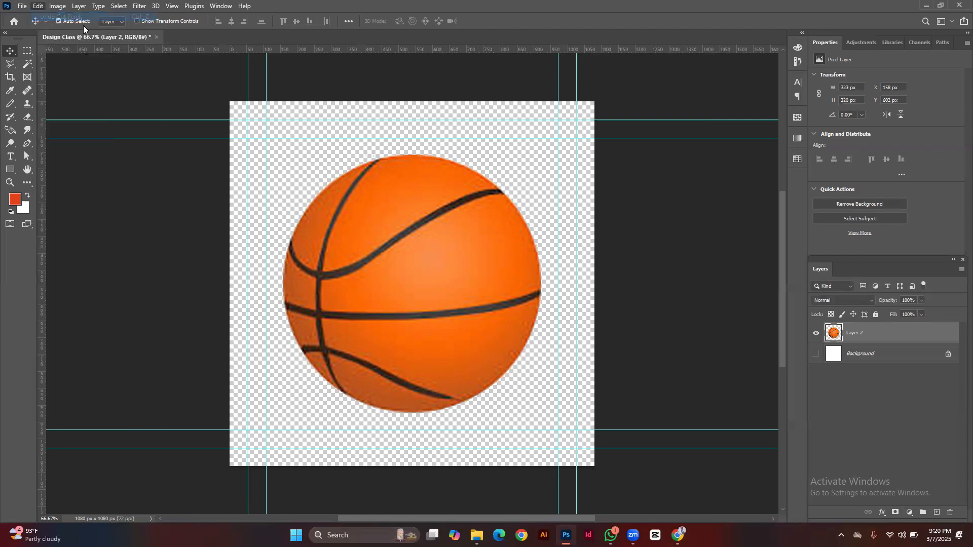
pyautogui.click(38, 6)
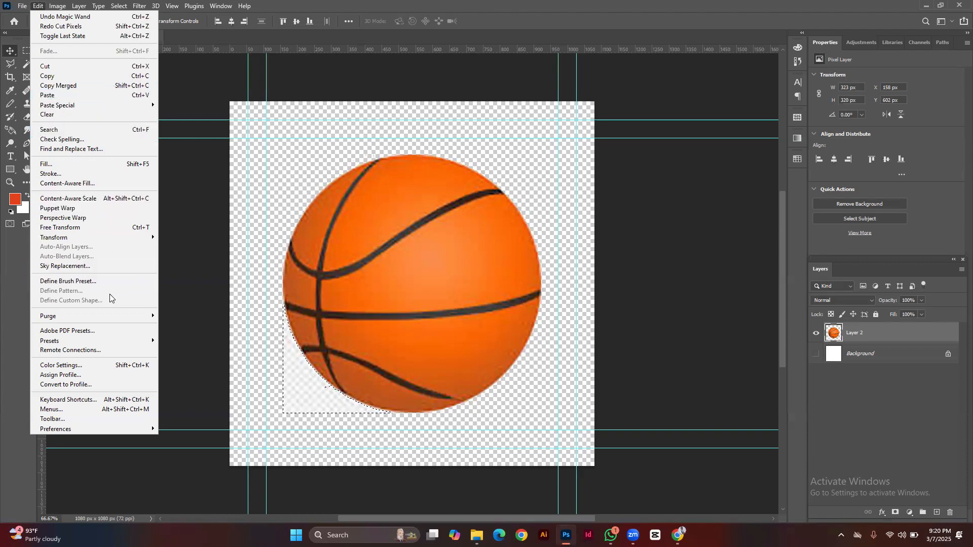
pyautogui.click(40, 6)
pyautogui.click(56, 6)
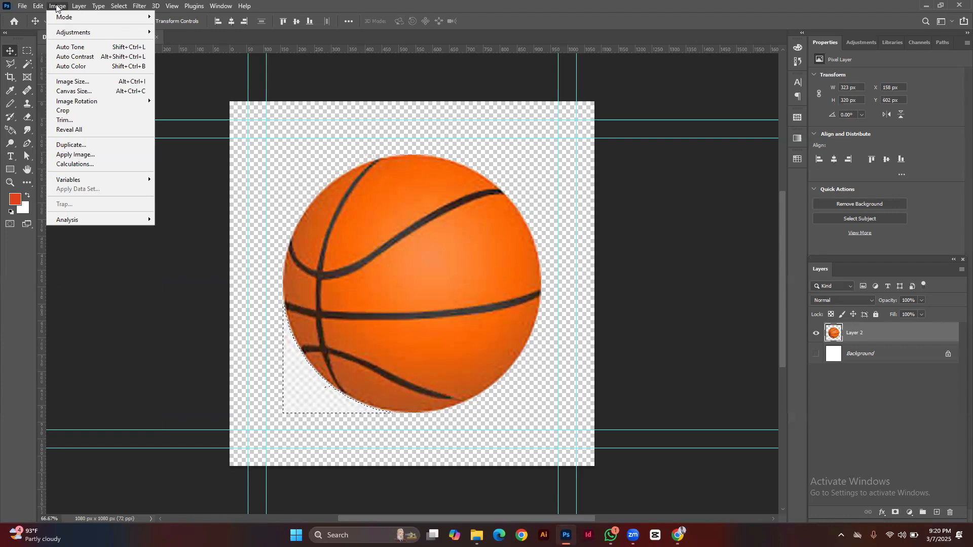
pyautogui.moveTo(37, 6)
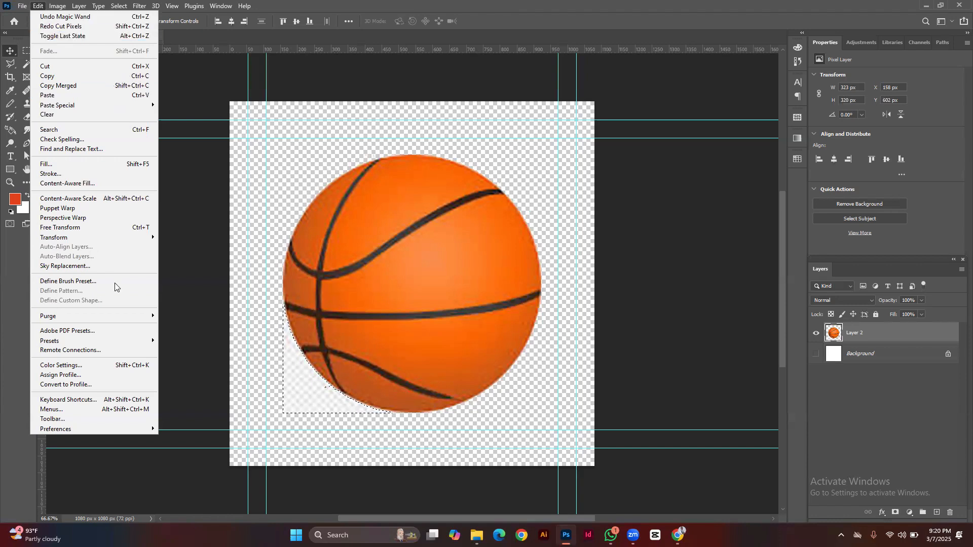
pyautogui.moveTo(138, 235)
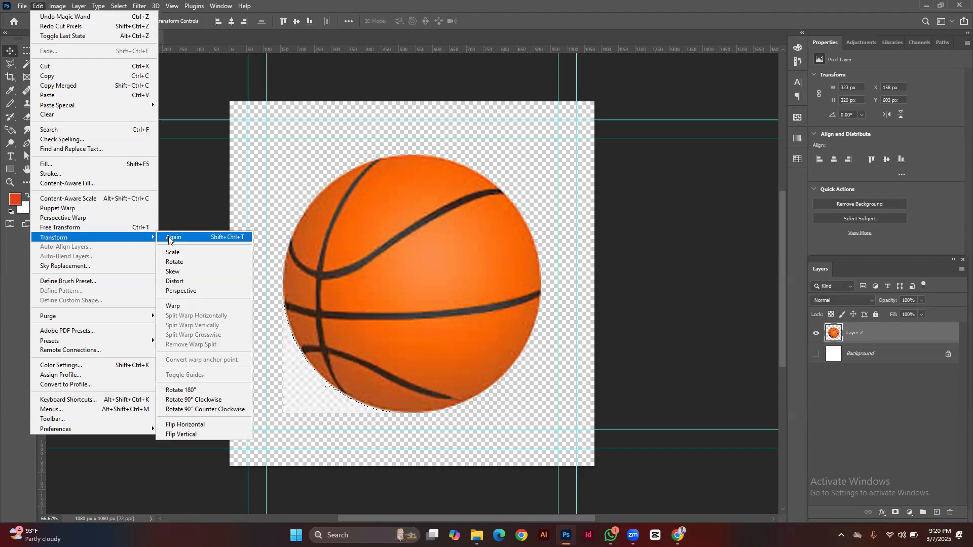
pyautogui.click(183, 261)
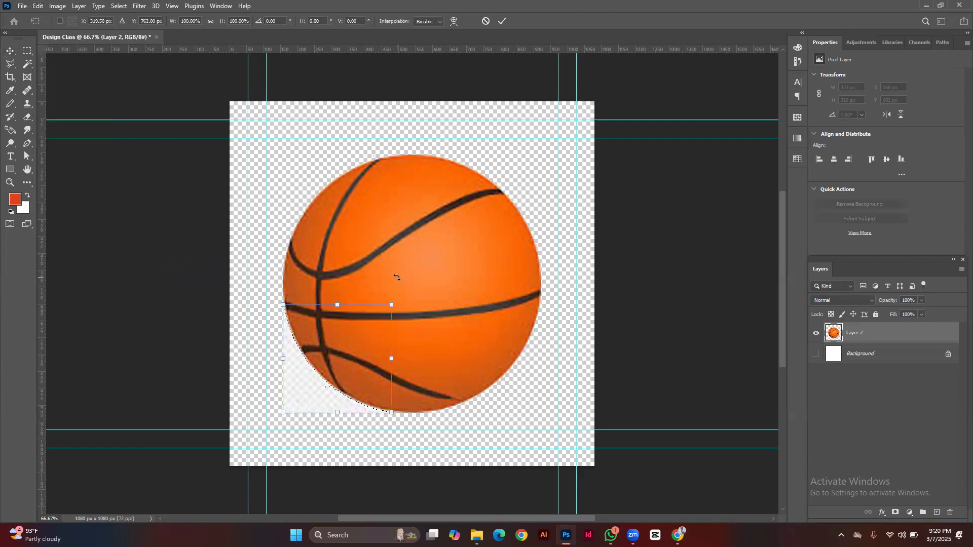
pyautogui.press('Escape')
# Delete the selected background at the basketball's lower-left corner and deselect
pyautogui.press('Delete')
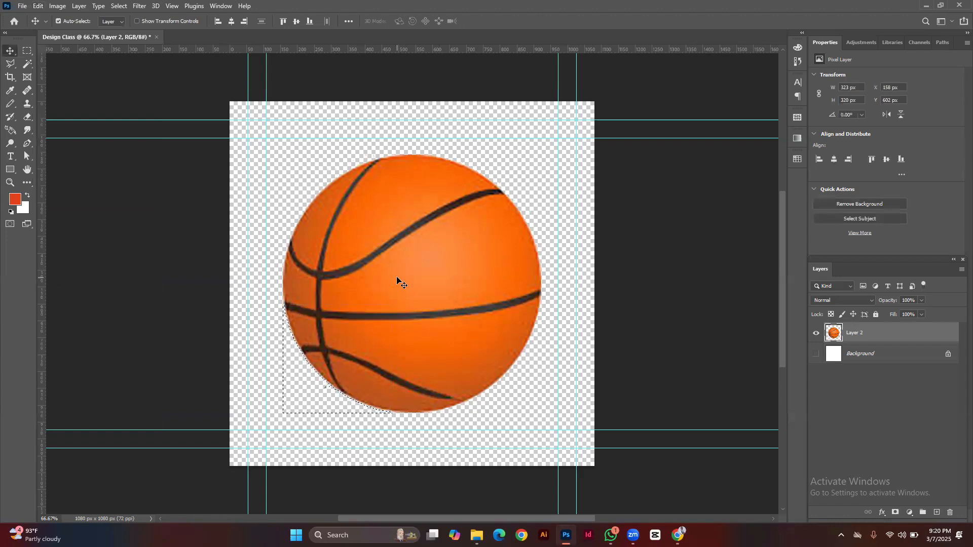
pyautogui.hotkey('ctrl', 'd')
pyautogui.click(67, 21)
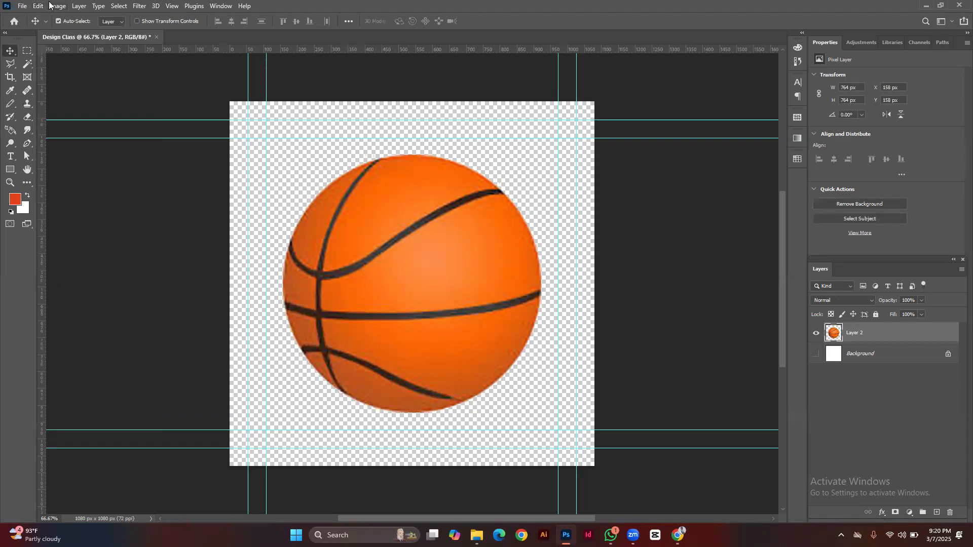
# Rotate the basketball layer 180° and flip it horizontally with the Transform commands
pyautogui.click(36, 6)
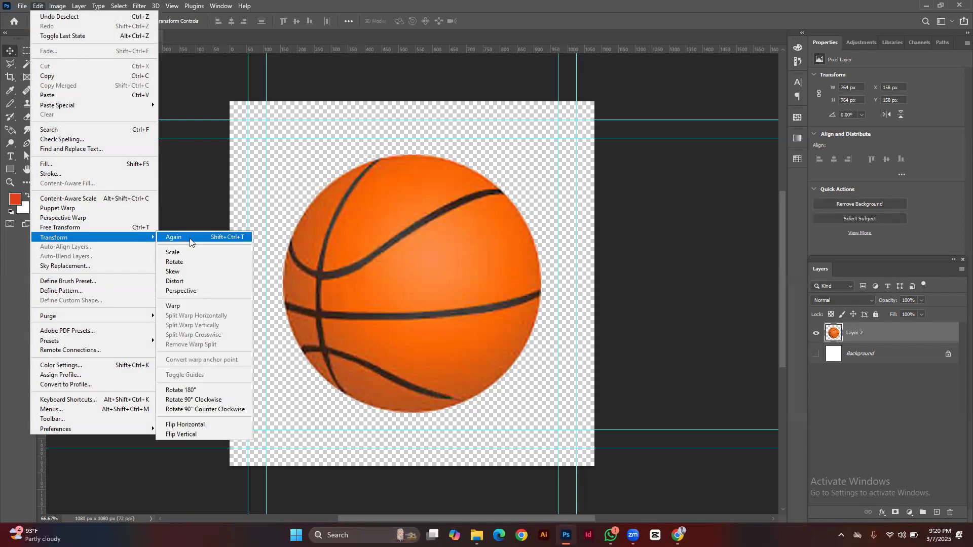
pyautogui.click(198, 261)
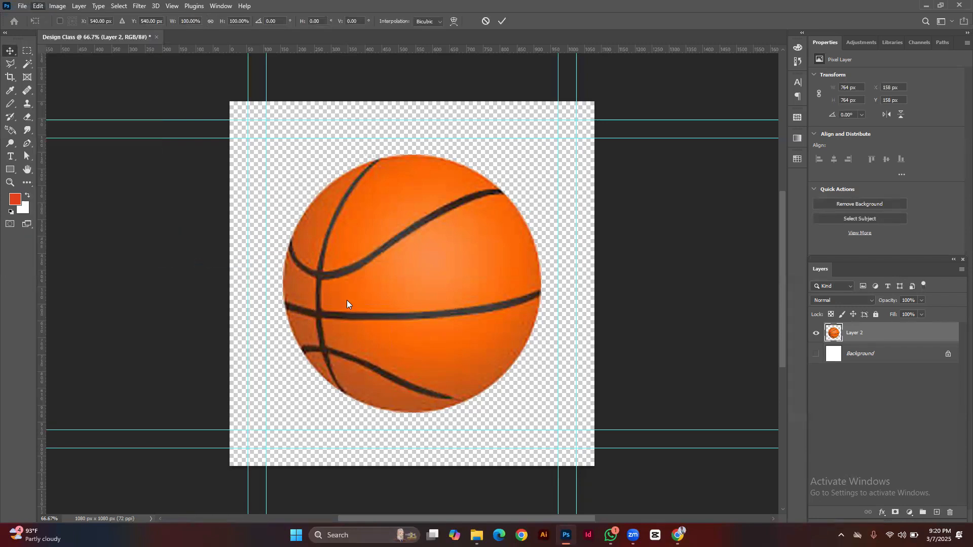
pyautogui.rightClick(440, 304)
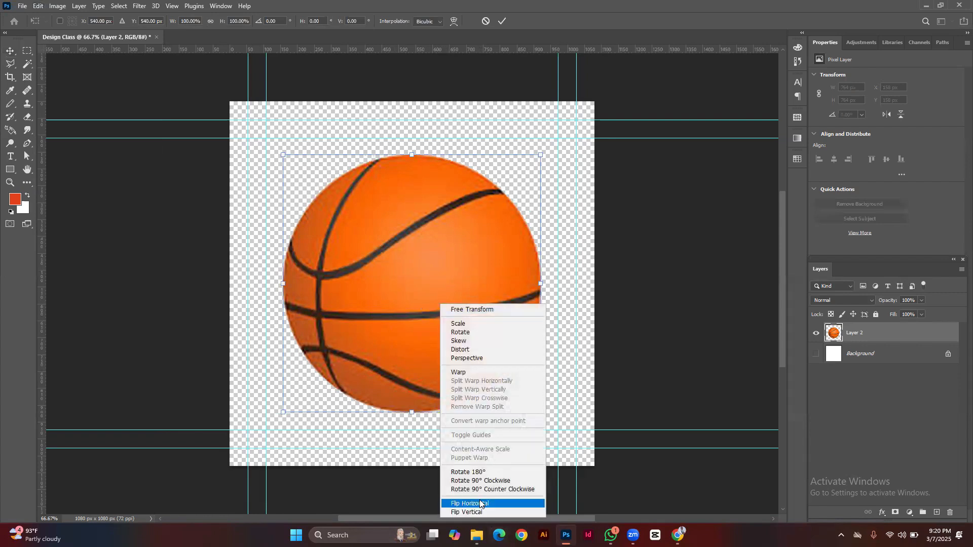
pyautogui.click(473, 332)
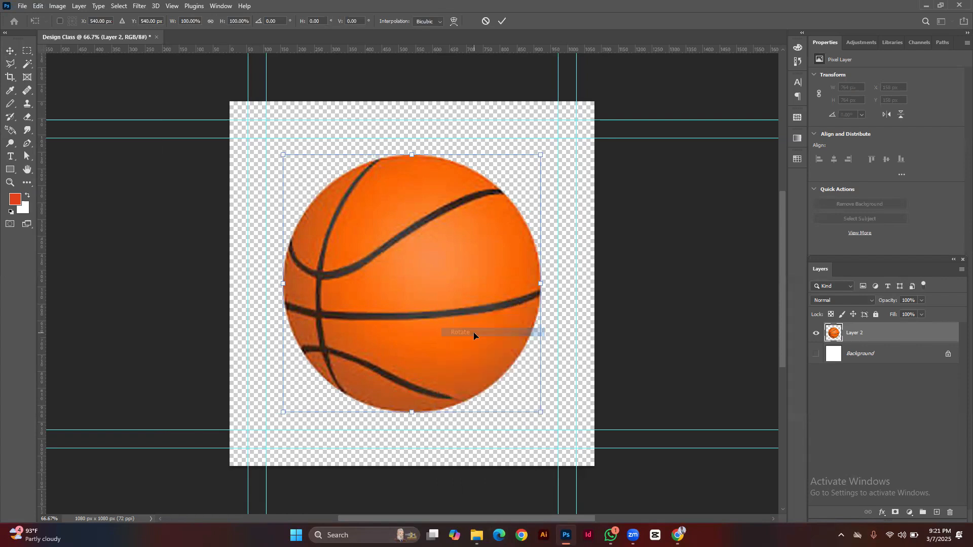
pyautogui.click(38, 6)
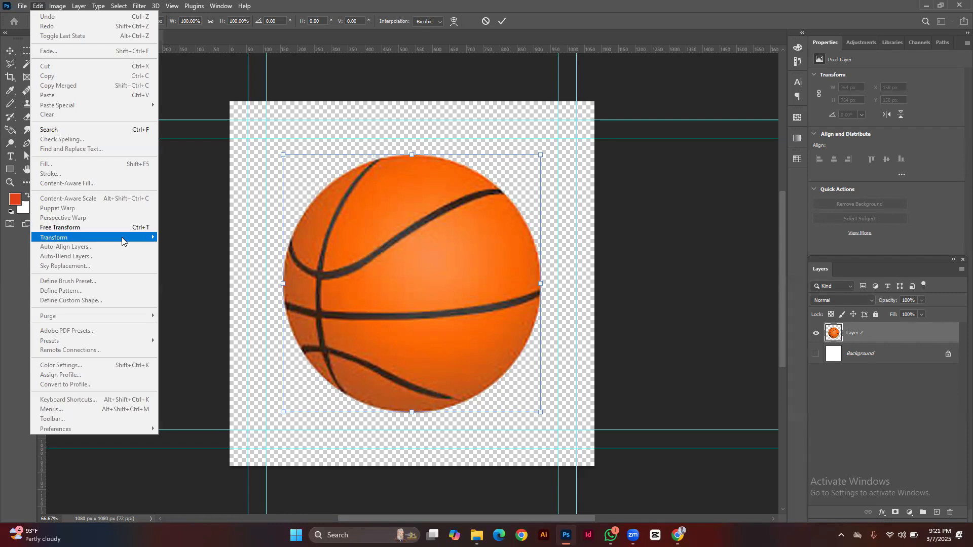
pyautogui.moveTo(129, 242)
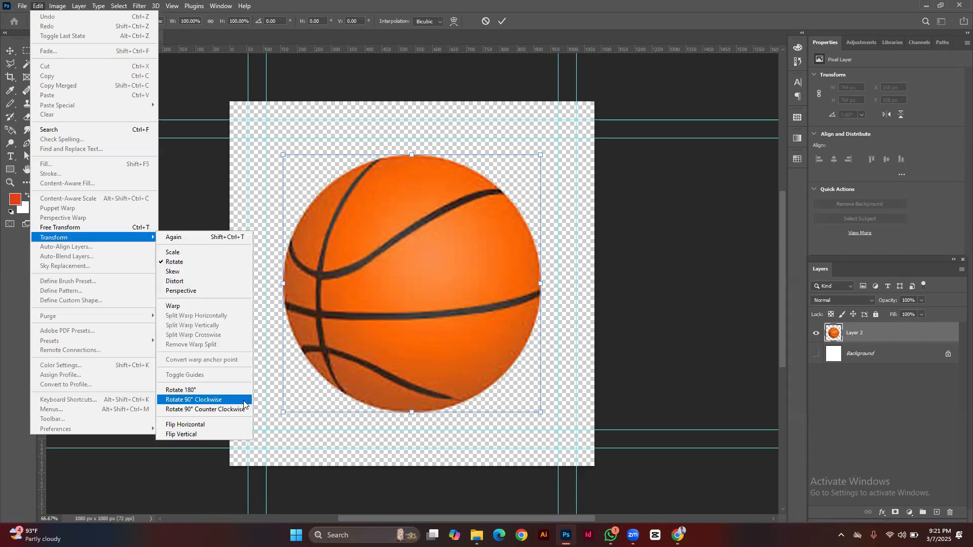
pyautogui.click(202, 391)
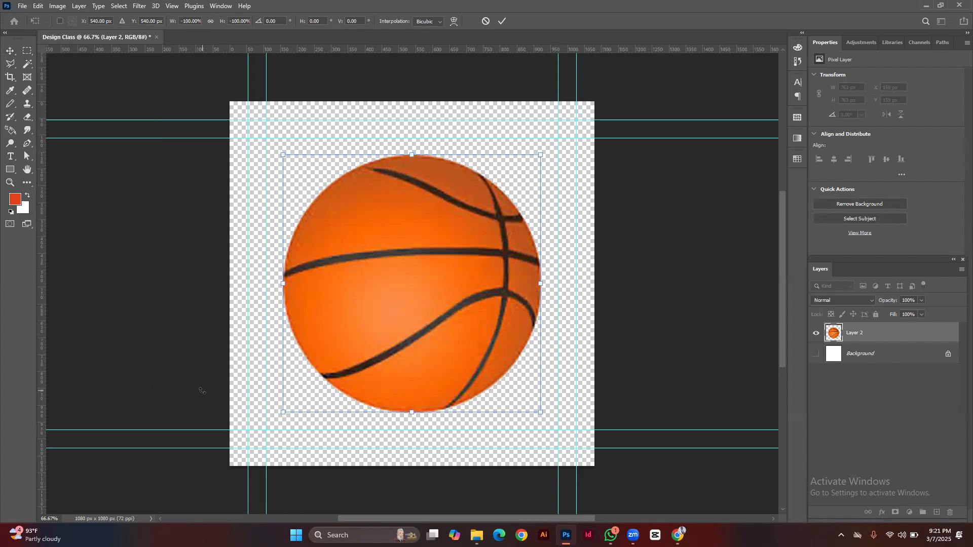
pyautogui.rightClick(389, 237)
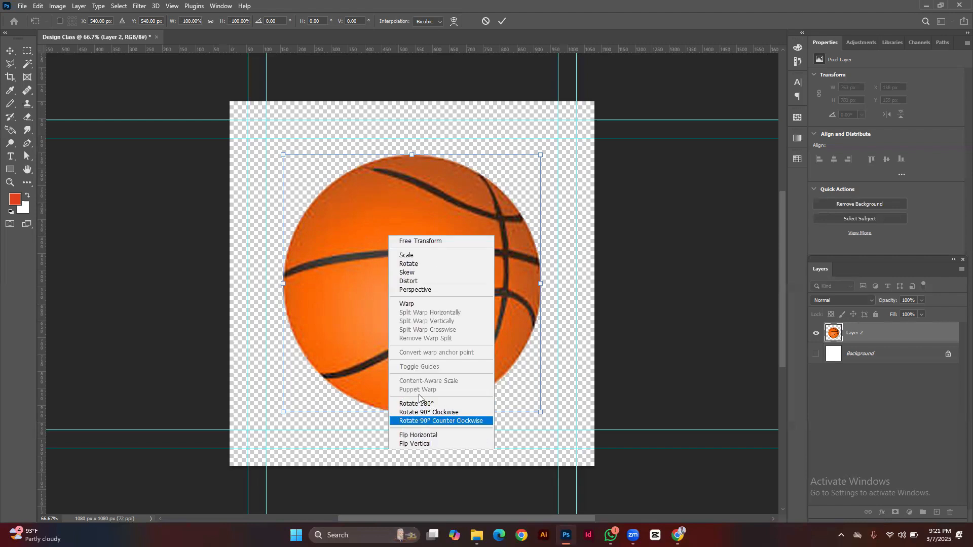
pyautogui.click(421, 436)
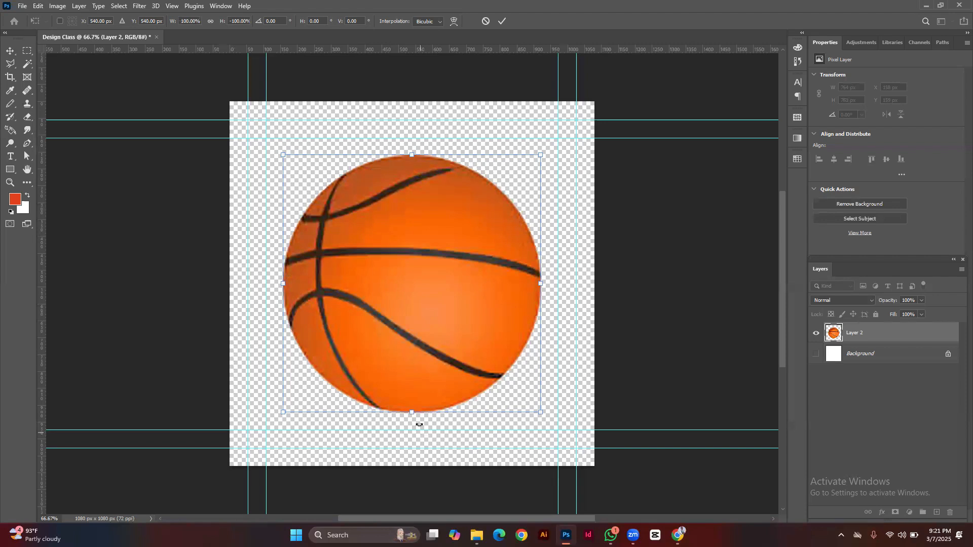
# Flip the basketball layer vertically and apply the transform
pyautogui.rightClick(439, 357)
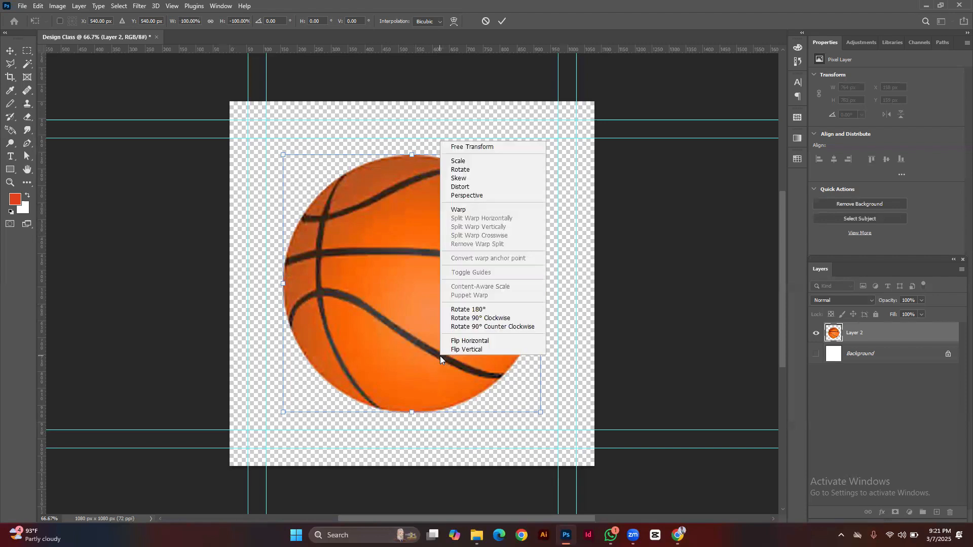
pyautogui.click(478, 349)
pyautogui.rightClick(425, 283)
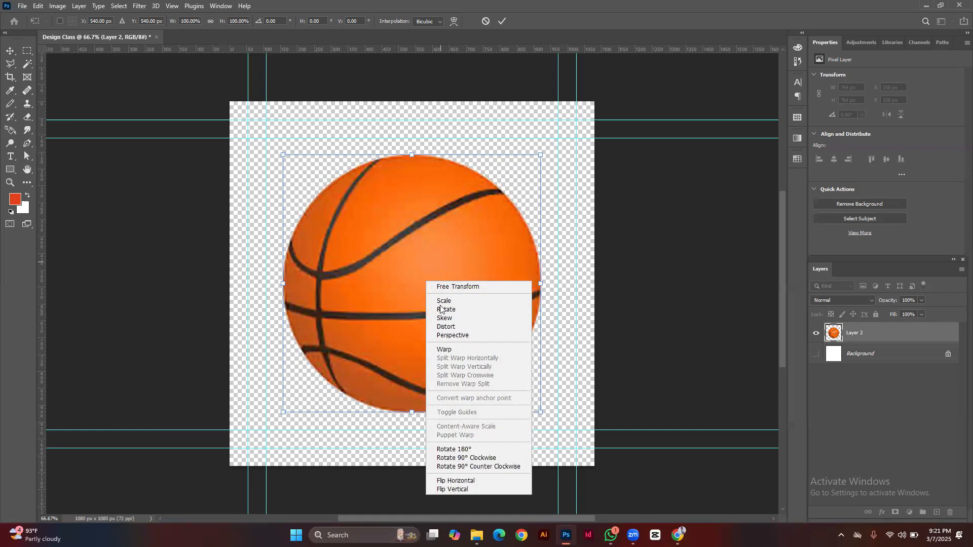
pyautogui.click(58, 9)
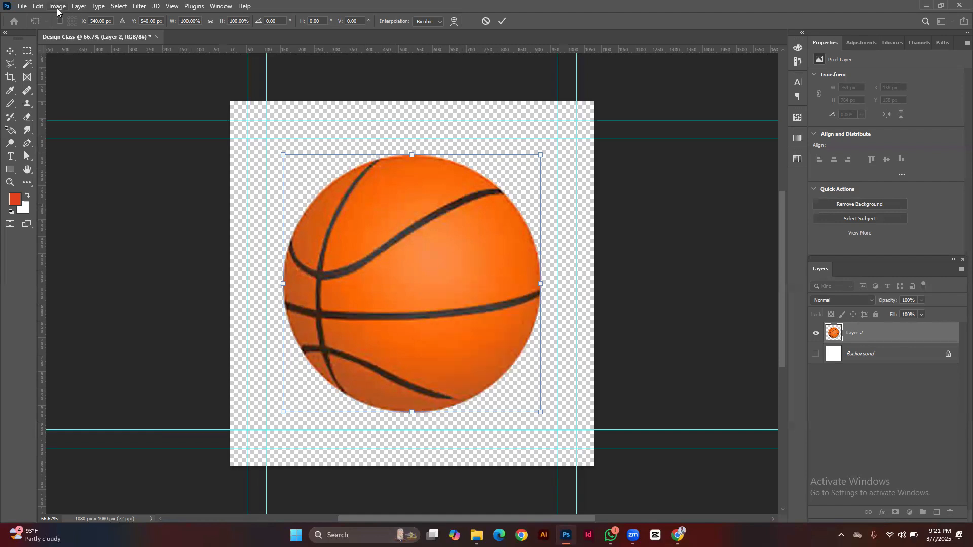
pyautogui.click(57, 7)
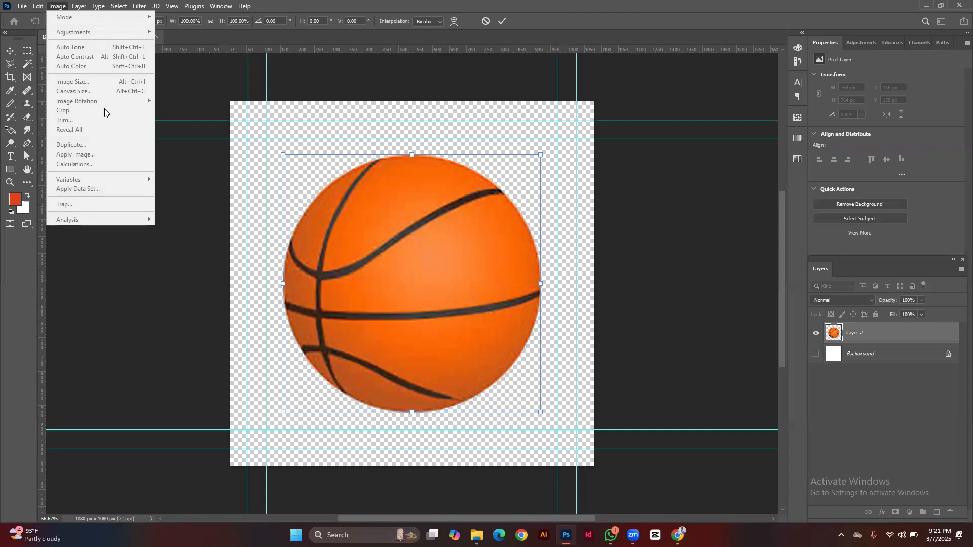
pyautogui.click(496, 253)
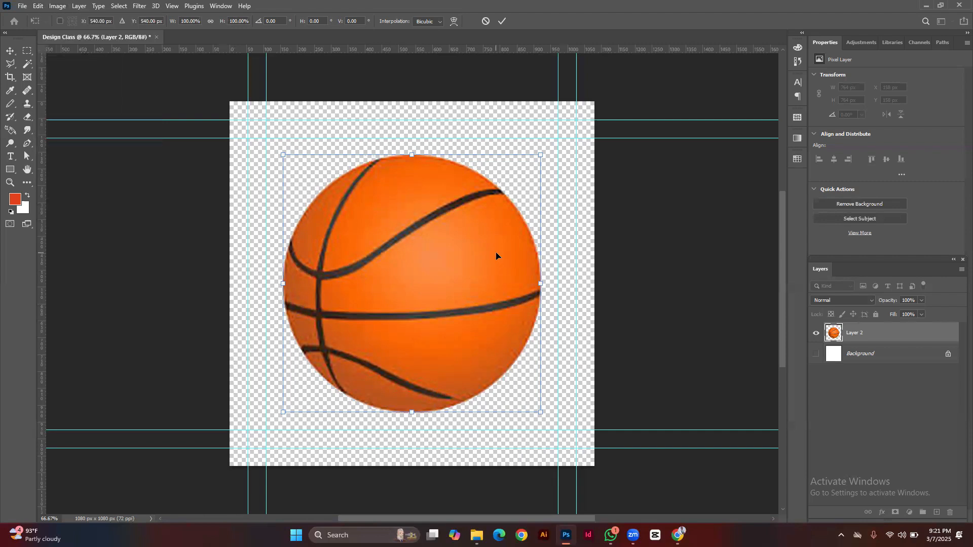
pyautogui.press('Return')
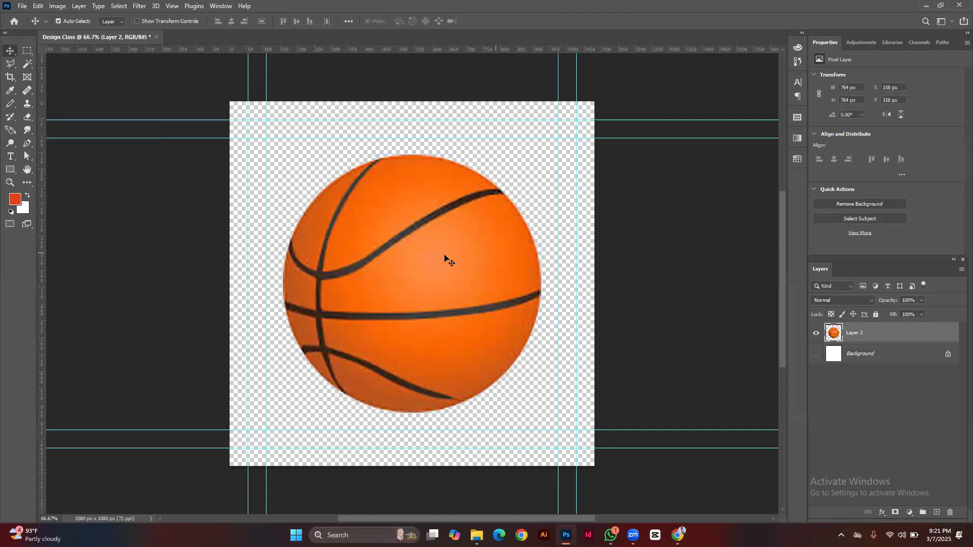
# Convert the basketball document to Grayscale mode, merging the layers and discarding the color information
pyautogui.click(55, 7)
pyautogui.moveTo(84, 18)
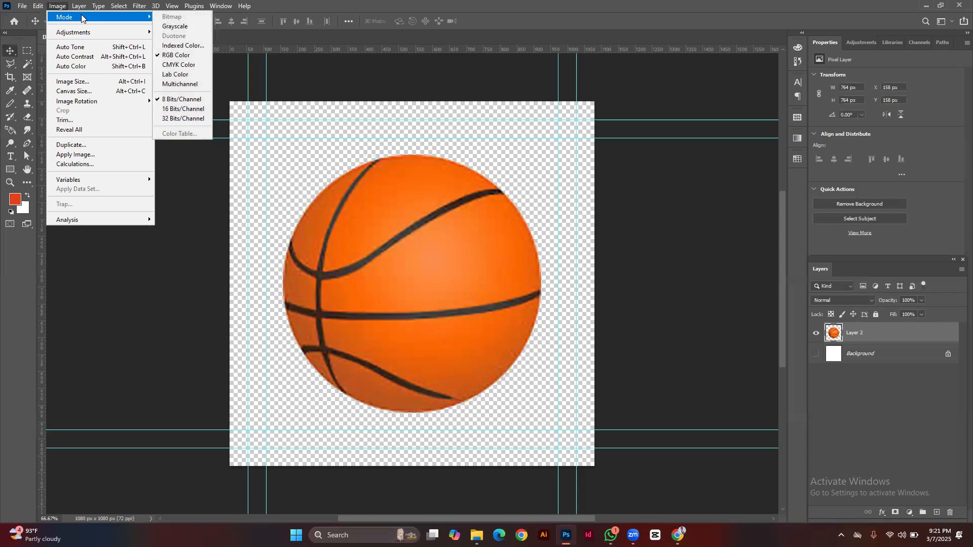
pyautogui.click(184, 27)
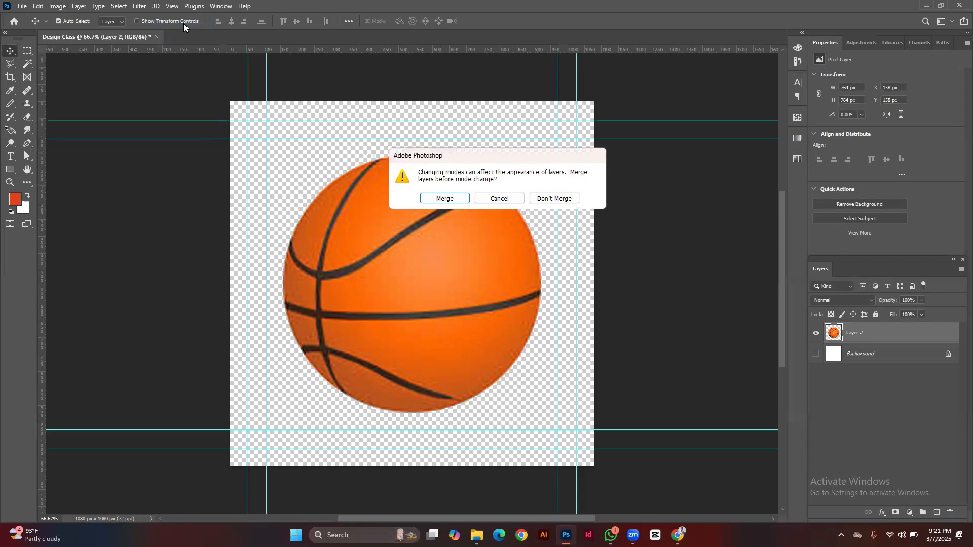
pyautogui.click(447, 199)
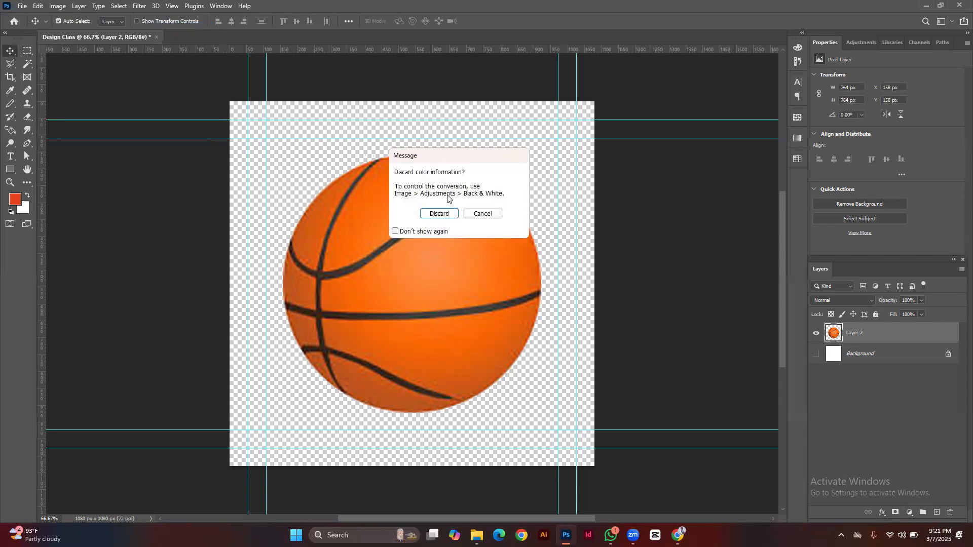
pyautogui.click(444, 213)
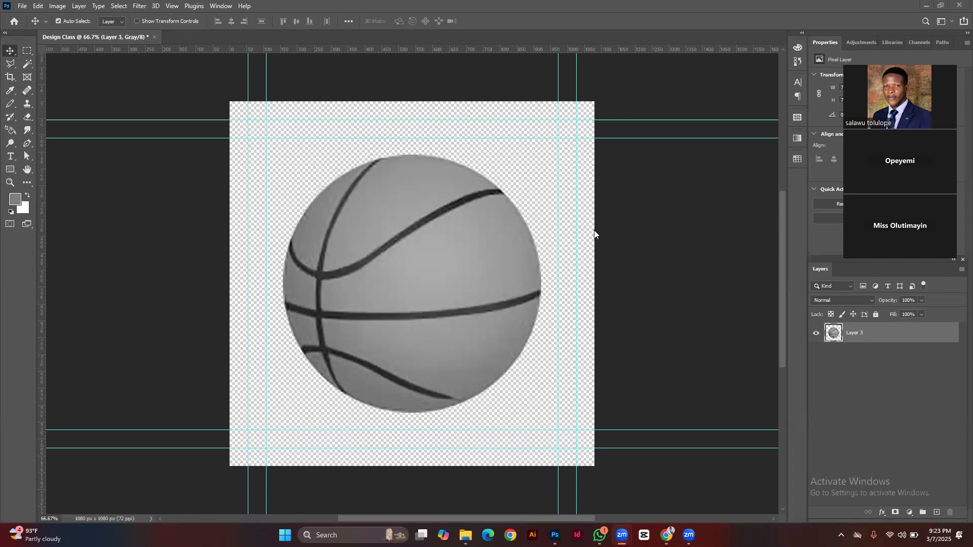
# Place the Designer Apple Watch Bands for Women image from the Downloads folder over the grayscale basketball
pyautogui.moveTo(465, 535)
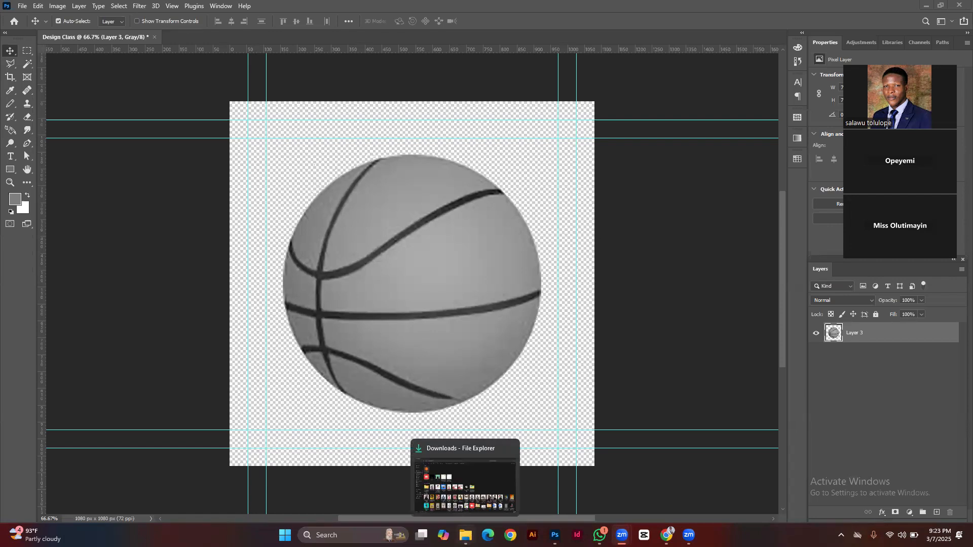
pyautogui.click(453, 490)
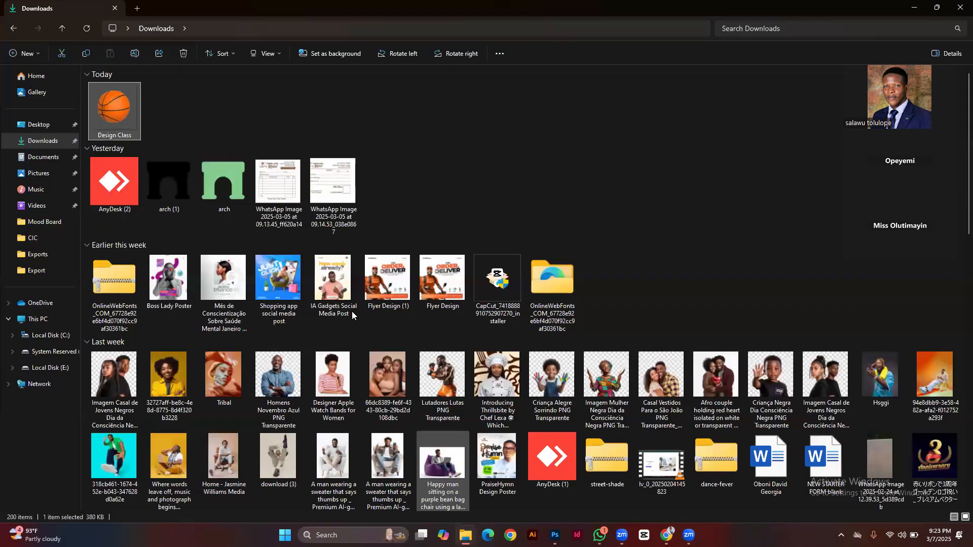
pyautogui.scroll(-1, 352, 311)
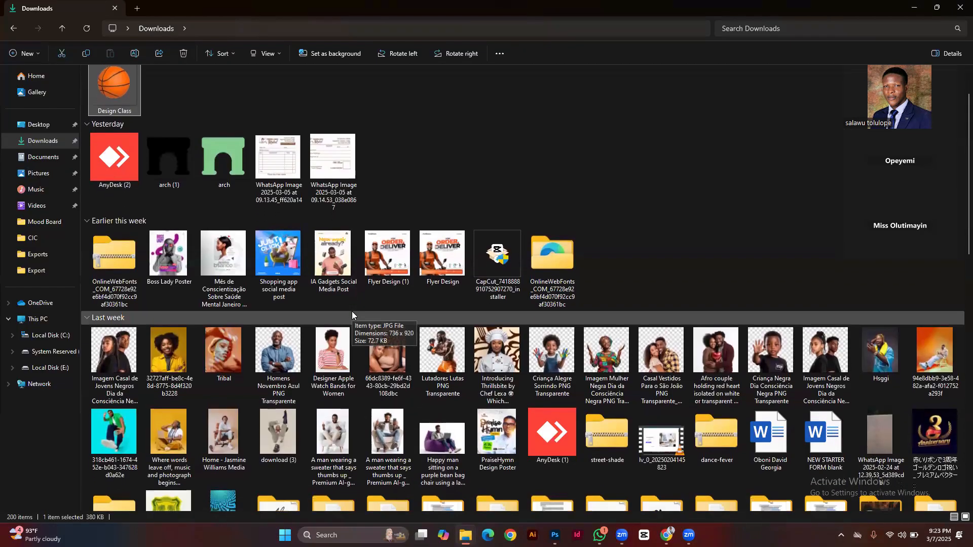
pyautogui.click(332, 324)
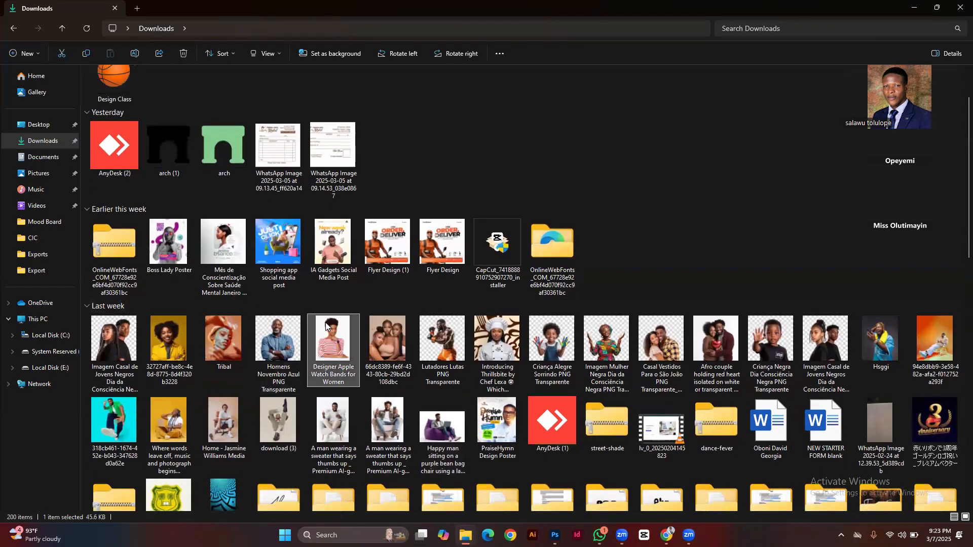
pyautogui.moveTo(332, 325); pyautogui.dragTo(389, 261)
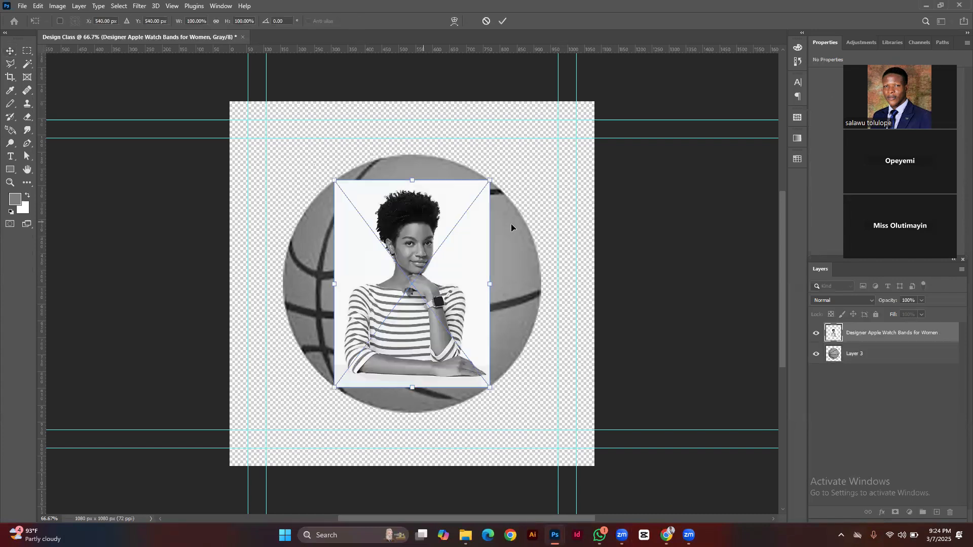
pyautogui.press('Return')
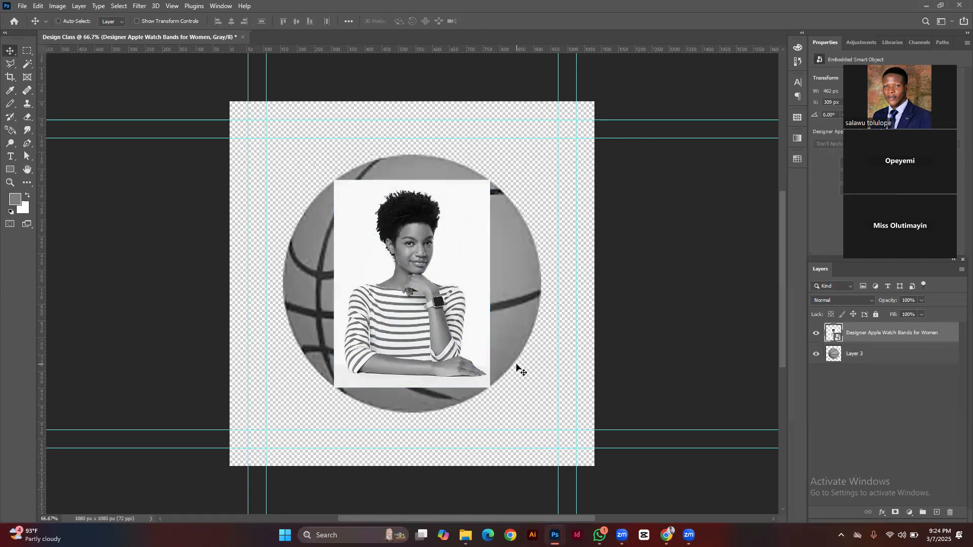
# Undo the photo placement and the grayscale conversion of the basketball document
pyautogui.hotkey('ctrl', 'z')
pyautogui.hotkey('ctrl', 'z')
pyautogui.hotkey('ctrl', 'z')
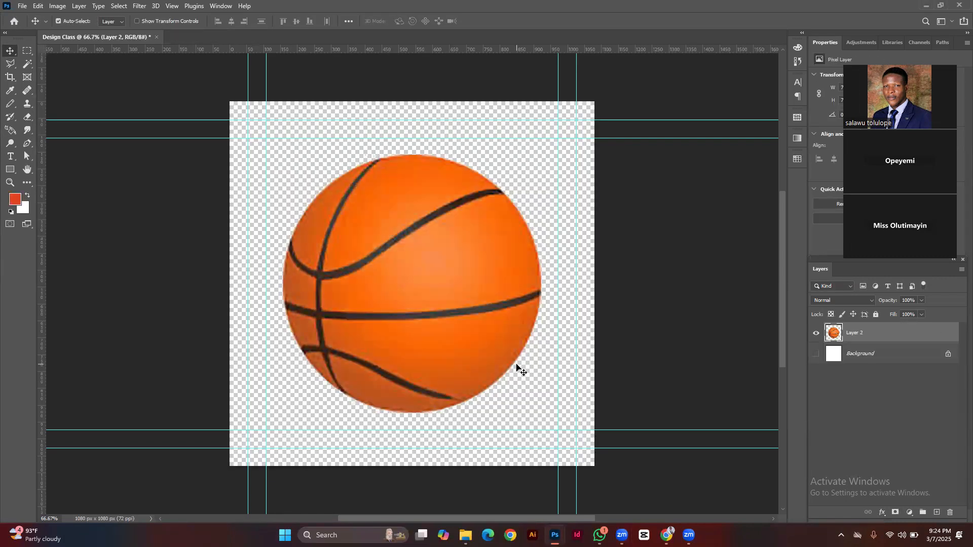
# Delete the basketball layer and place the Designer Apple Watch Bands for Women image from the Downloads folder
pyautogui.press('Delete')
pyautogui.moveTo(554, 535)
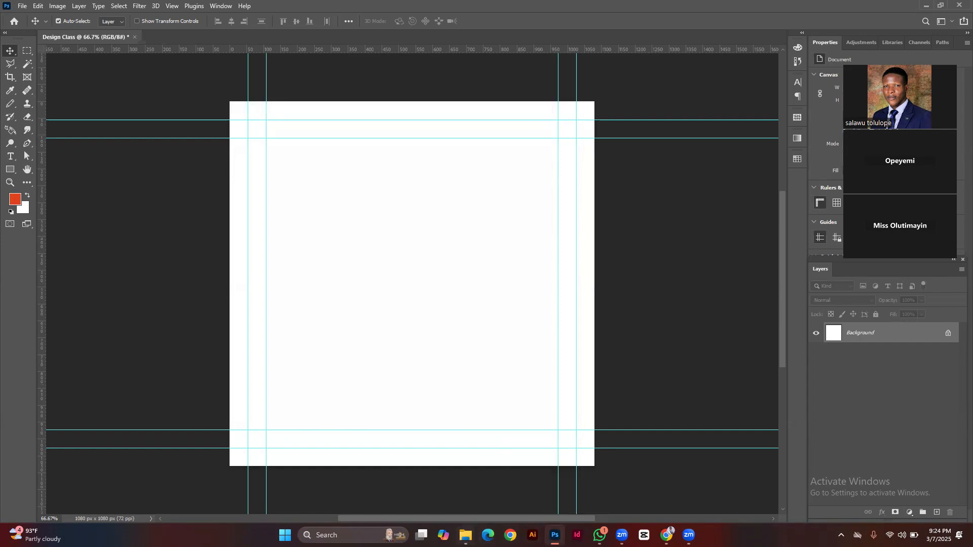
pyautogui.moveTo(466, 536)
pyautogui.click(436, 468)
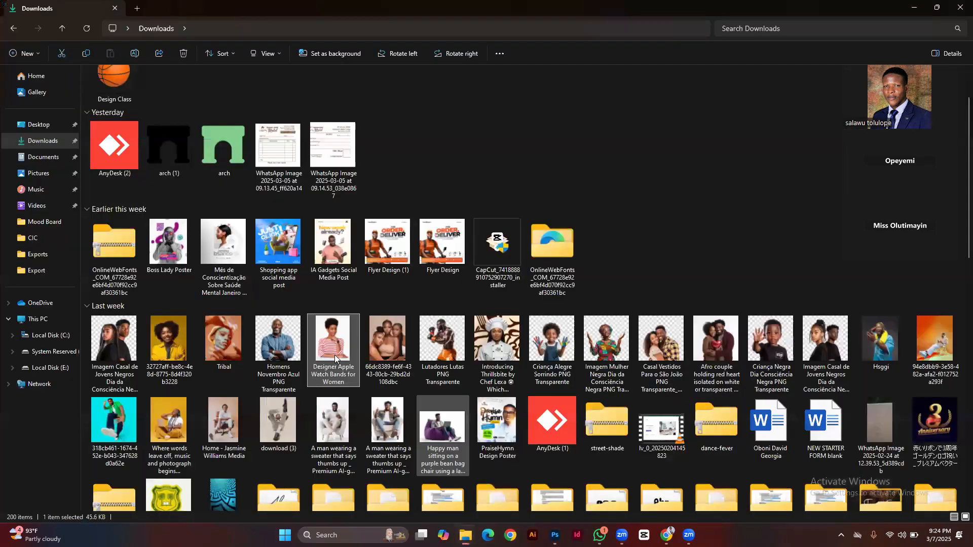
pyautogui.moveTo(327, 349); pyautogui.dragTo(443, 298)
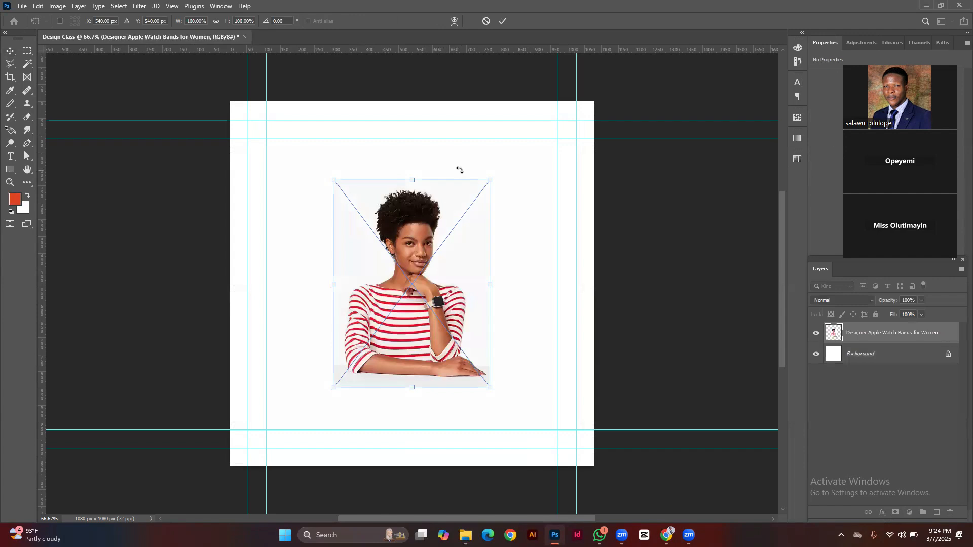
pyautogui.press('Return')
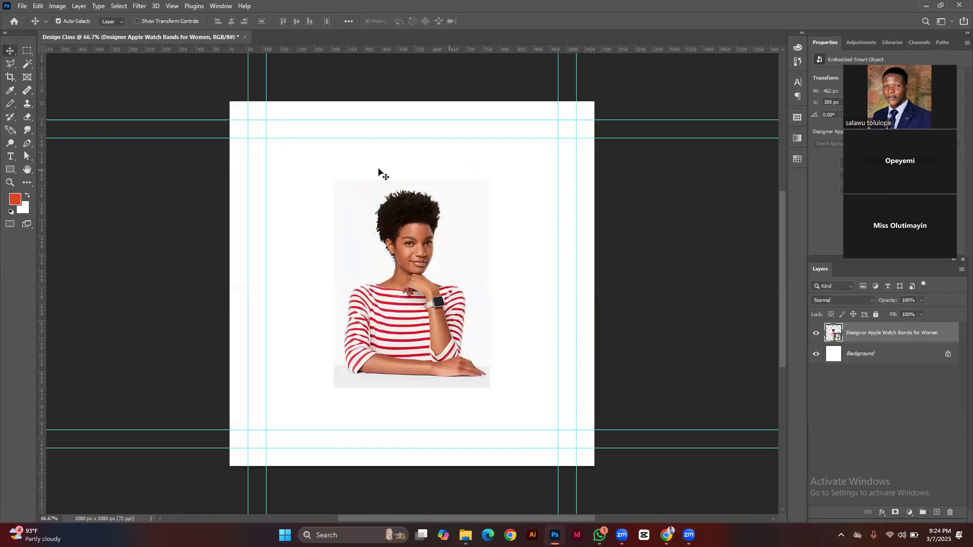
# Try Grayscale mode on the photo document, flattening the image and discarding color information, and undo the conversion
pyautogui.click(56, 7)
pyautogui.moveTo(91, 17)
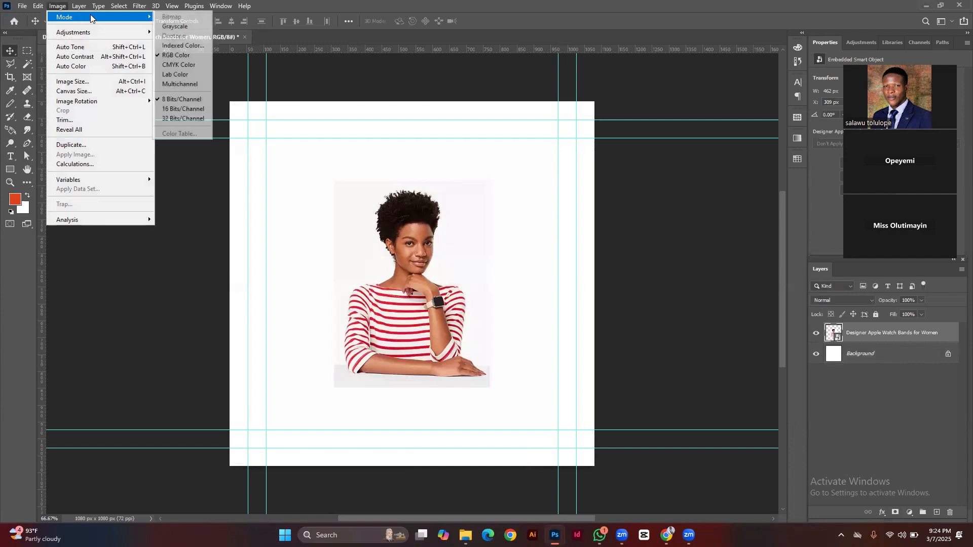
pyautogui.click(182, 25)
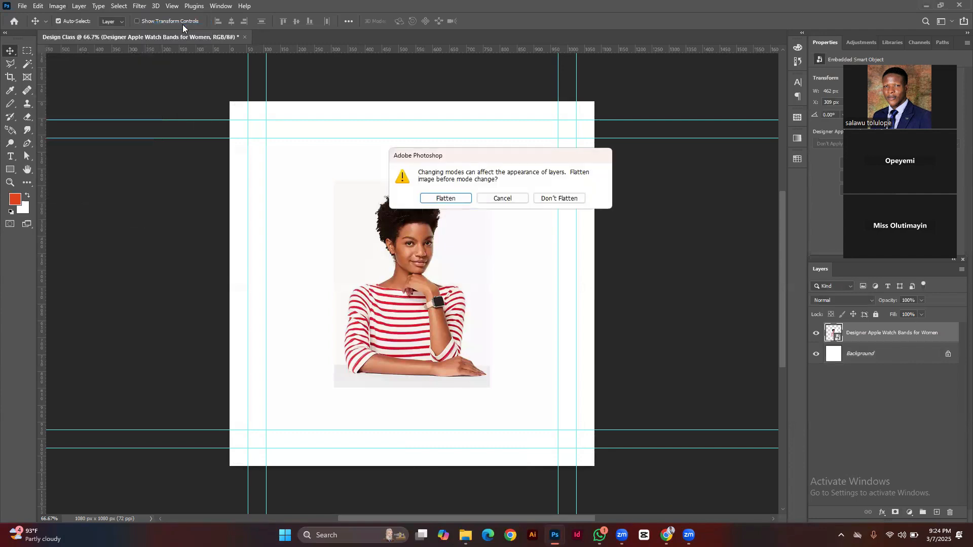
pyautogui.press('Return')
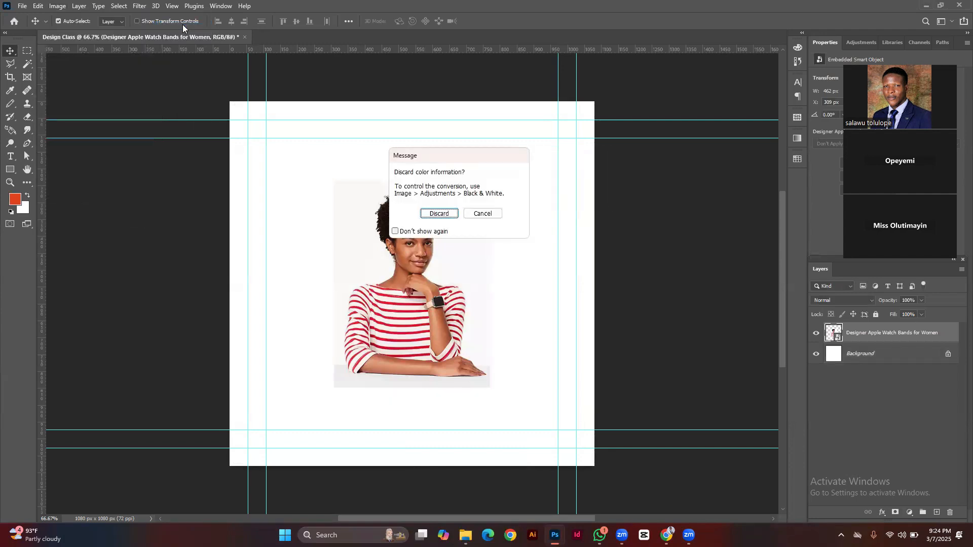
pyautogui.press('Return')
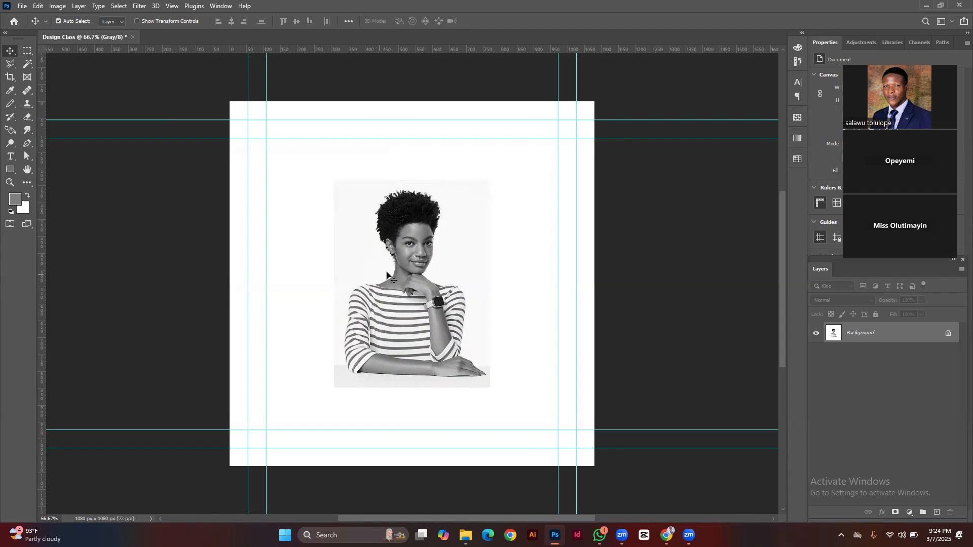
pyautogui.hotkey('ctrl', 'z')
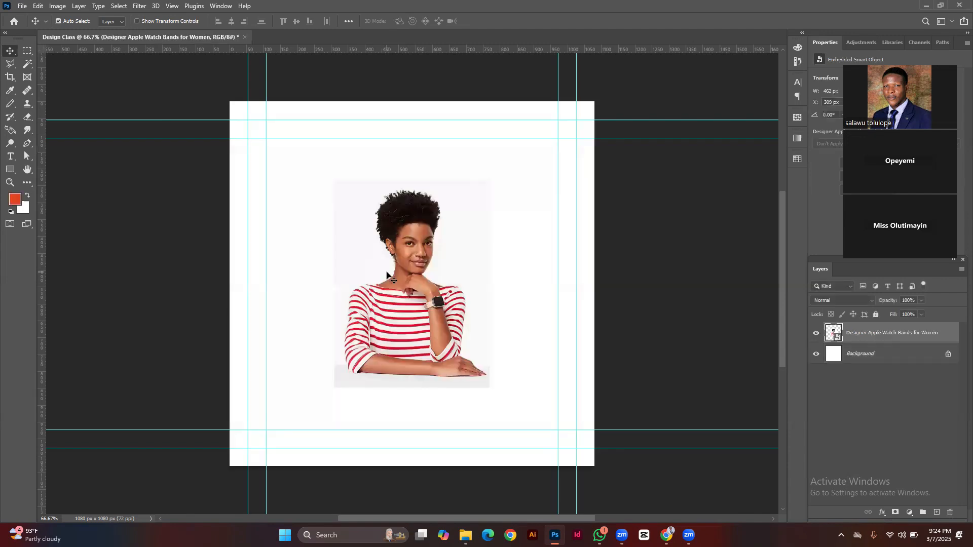
# Preview Brightness -28 and Contrast -50 on the woman's photo, and close the adjustment without applying it
pyautogui.click(56, 6)
pyautogui.moveTo(109, 17)
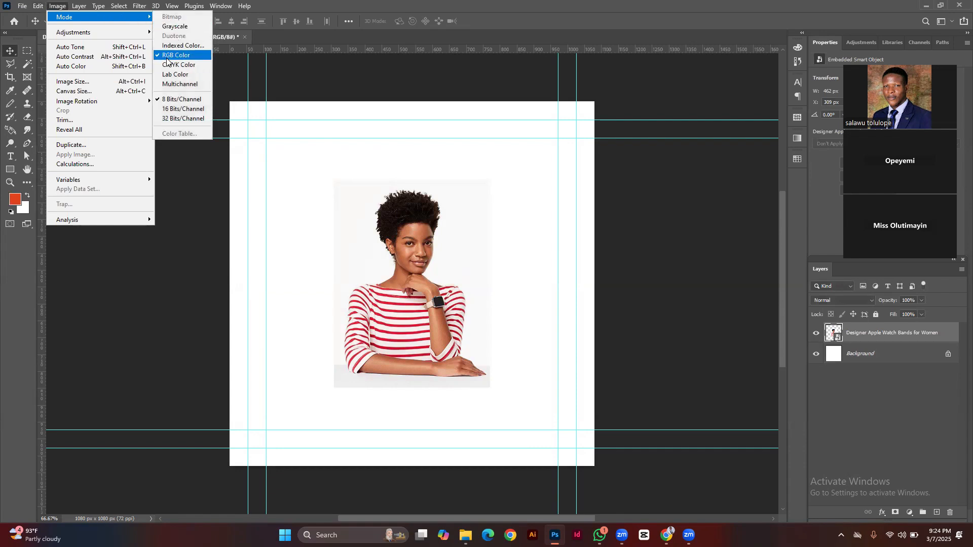
pyautogui.moveTo(130, 33)
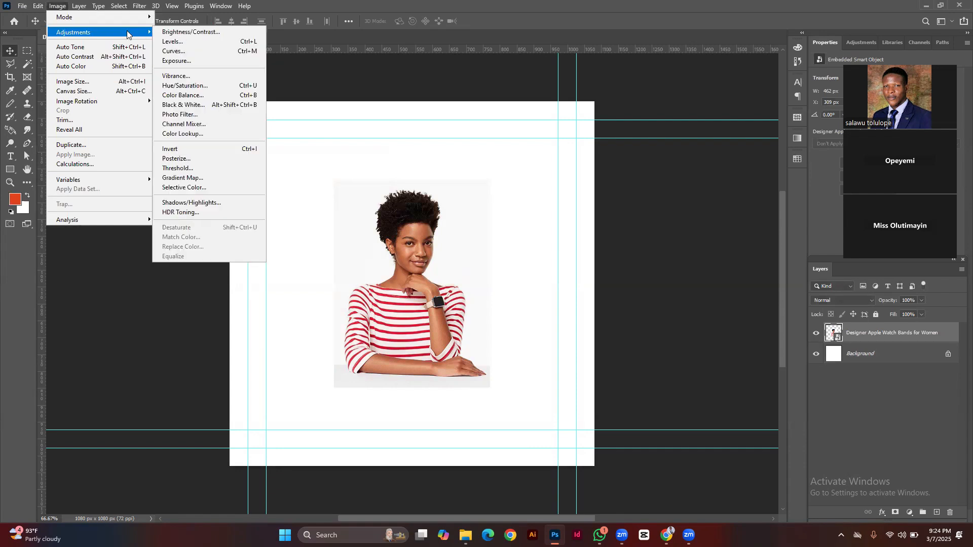
pyautogui.click(195, 31)
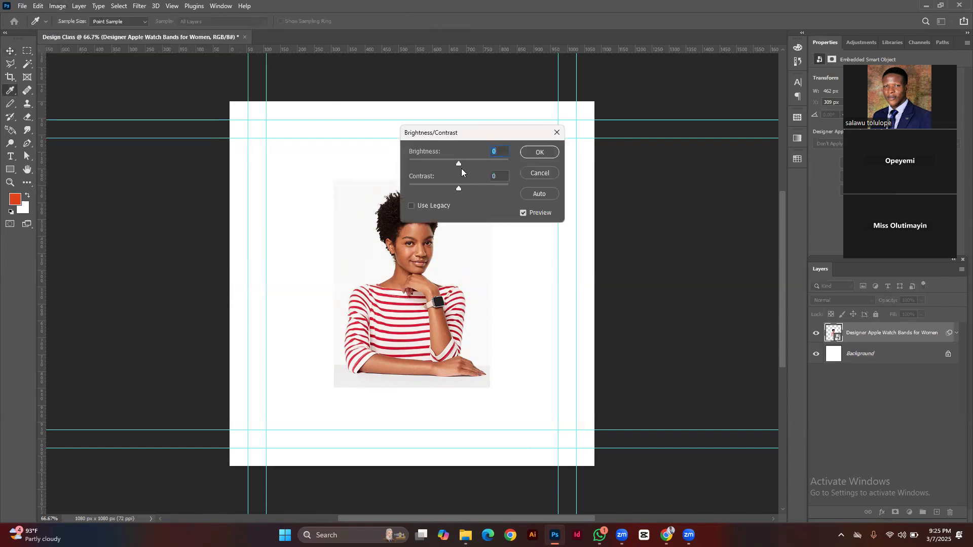
pyautogui.moveTo(484, 134); pyautogui.dragTo(518, 160)
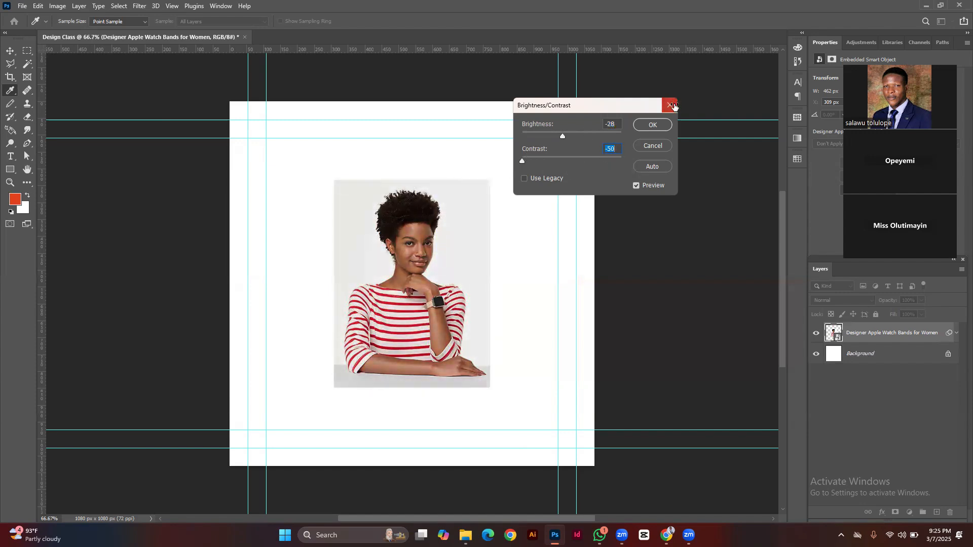
pyautogui.click(670, 105)
pyautogui.click(59, 6)
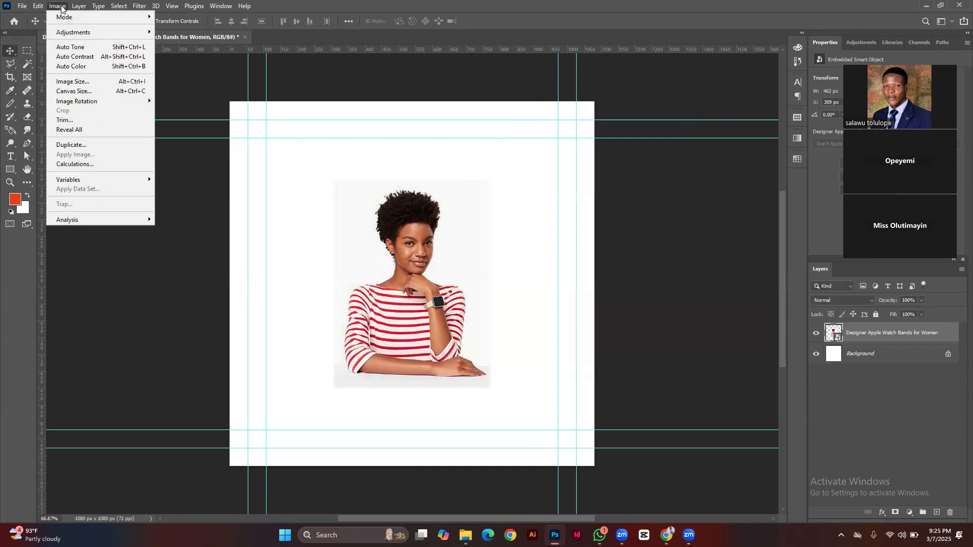
pyautogui.moveTo(140, 34)
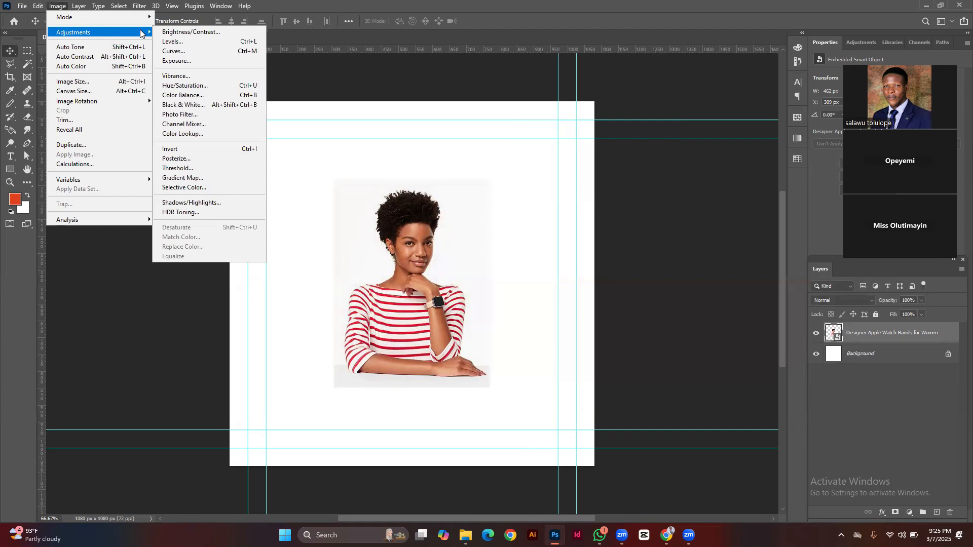
pyautogui.click(480, 272)
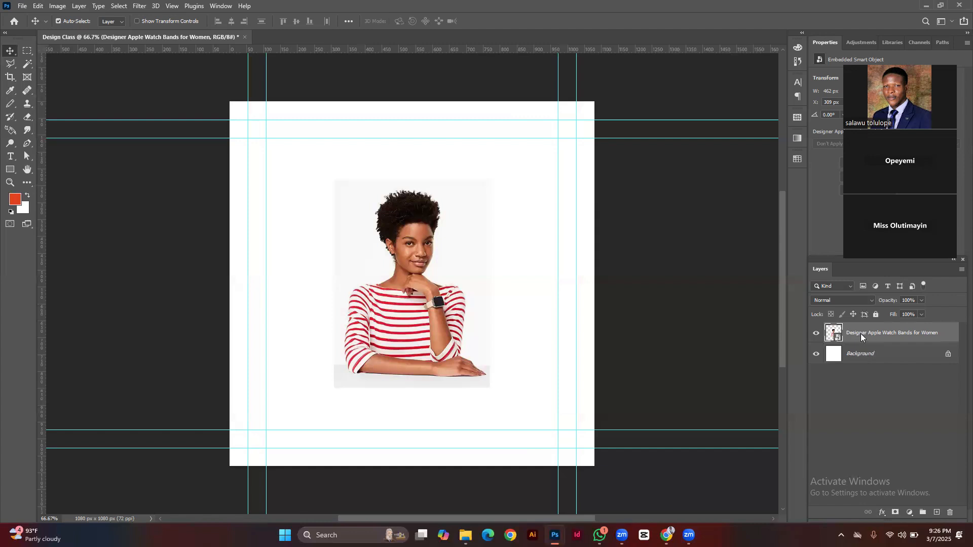
# Rasterize the Designer Apple Watch Bands for Women smart object layer
pyautogui.rightClick(861, 333)
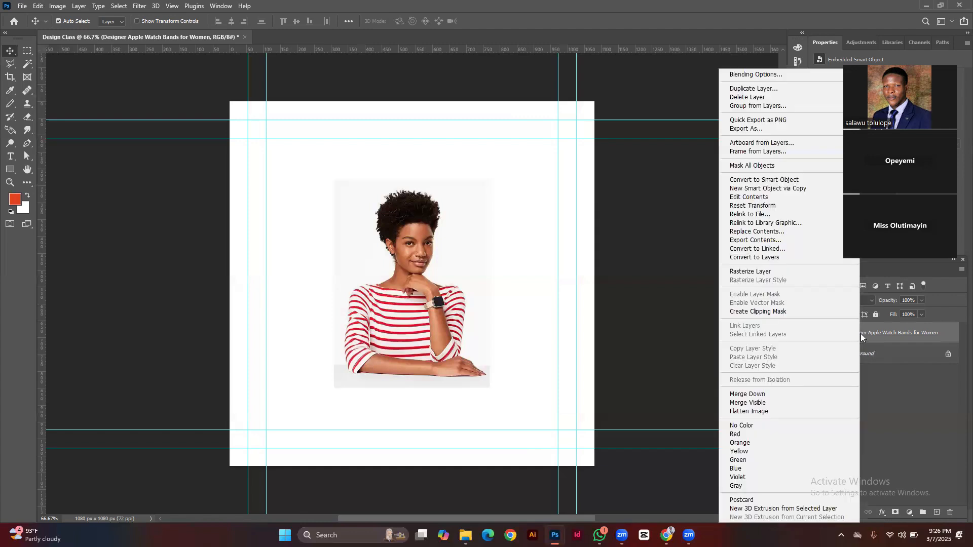
pyautogui.click(785, 273)
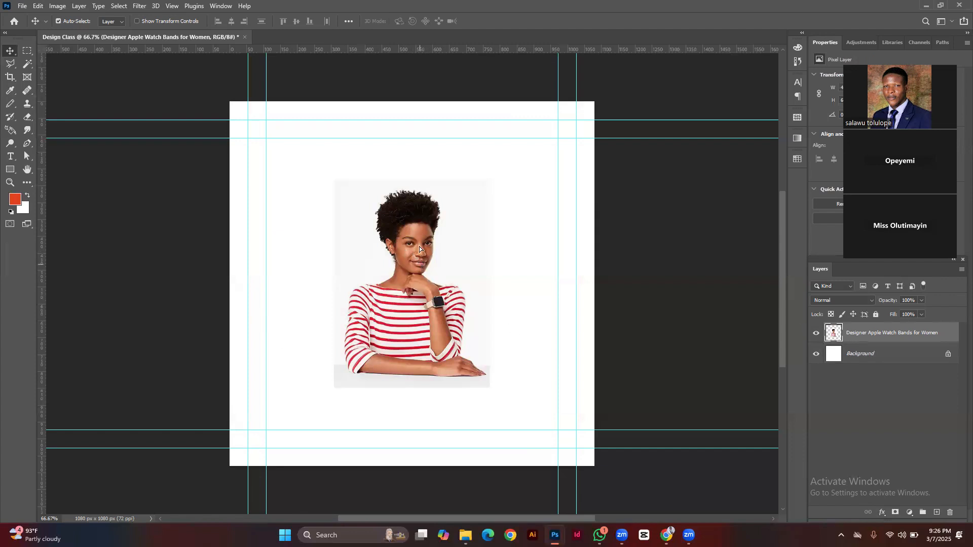
# Shift the woman's photo slightly up and to the left on the canvas
pyautogui.moveTo(424, 269)
pyautogui.mouseDown()
pyautogui.moveTo(420, 225)
pyautogui.moveTo(415, 260)
pyautogui.mouseUp()
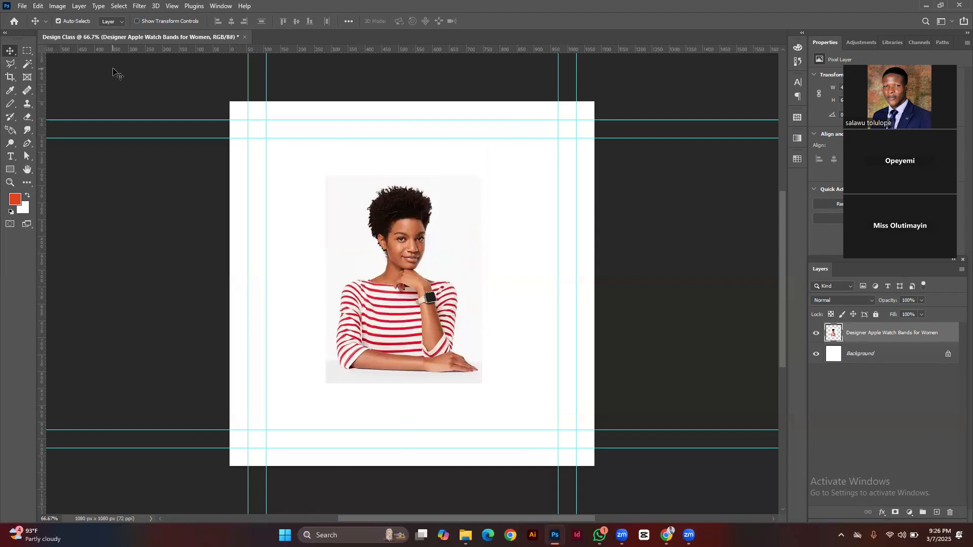
# Try Brightness 150 on the rasterized woman's photo, nudge the photo upward, and undo both changes
pyautogui.click(58, 7)
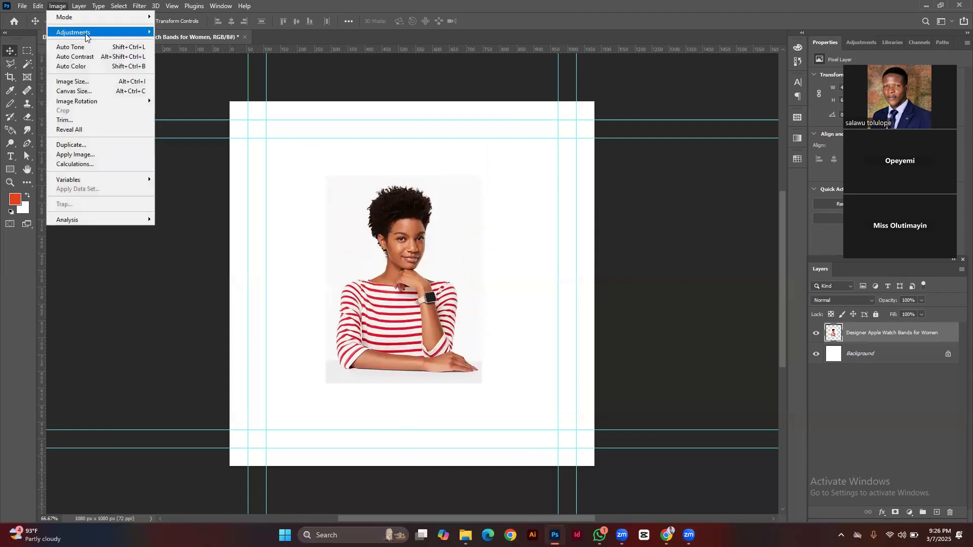
pyautogui.moveTo(85, 33)
pyautogui.click(205, 33)
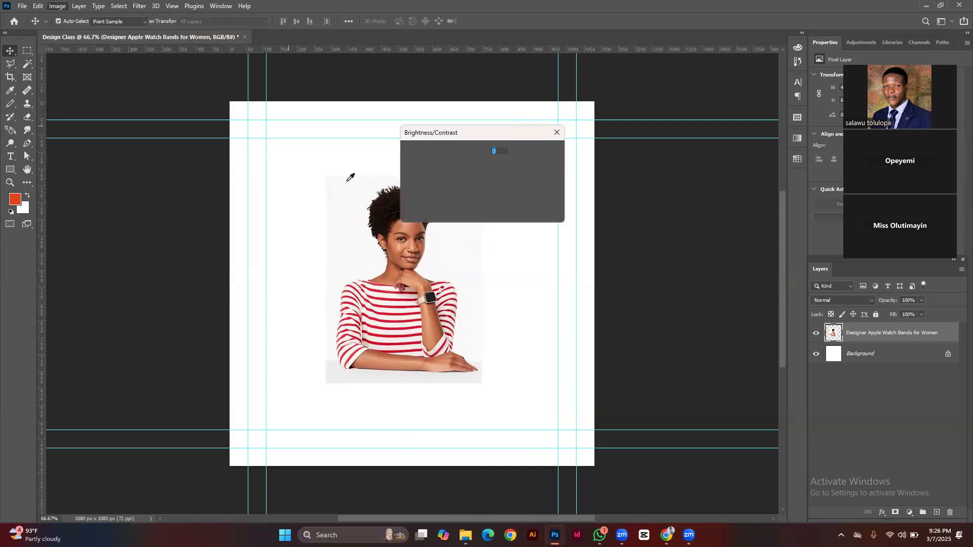
pyautogui.moveTo(458, 163); pyautogui.dragTo(516, 172)
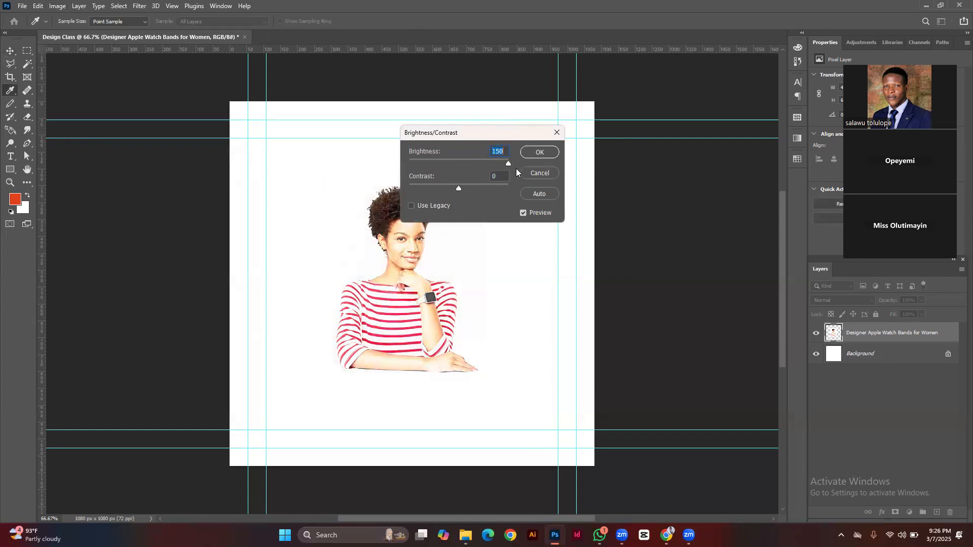
pyautogui.click(539, 152)
pyautogui.press('v')
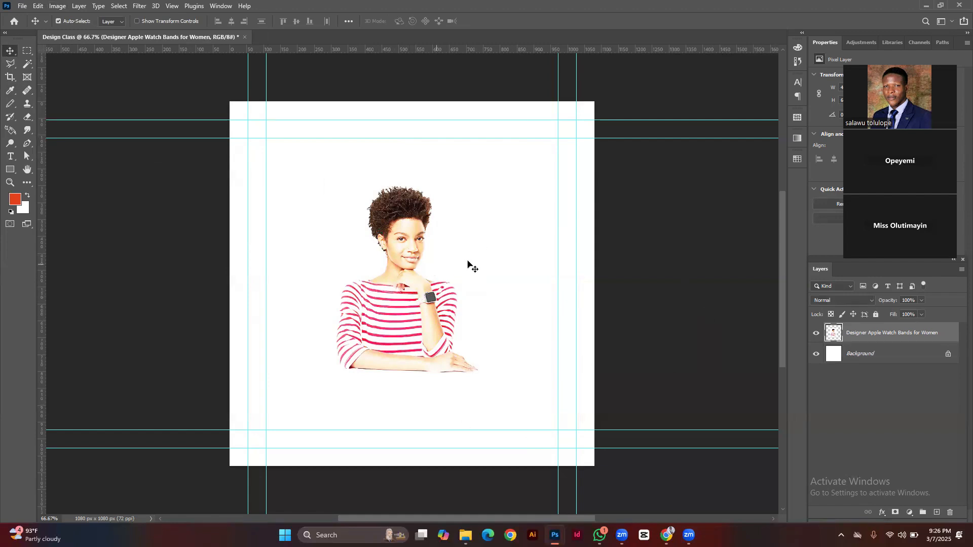
pyautogui.moveTo(383, 310); pyautogui.dragTo(393, 282)
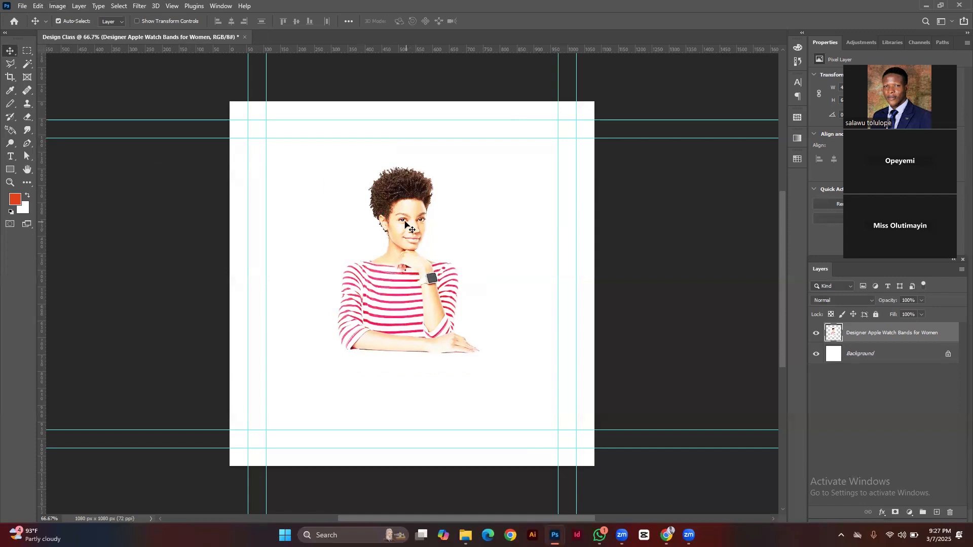
pyautogui.hotkey('ctrl', 'z')
pyautogui.hotkey('ctrl', 'z')
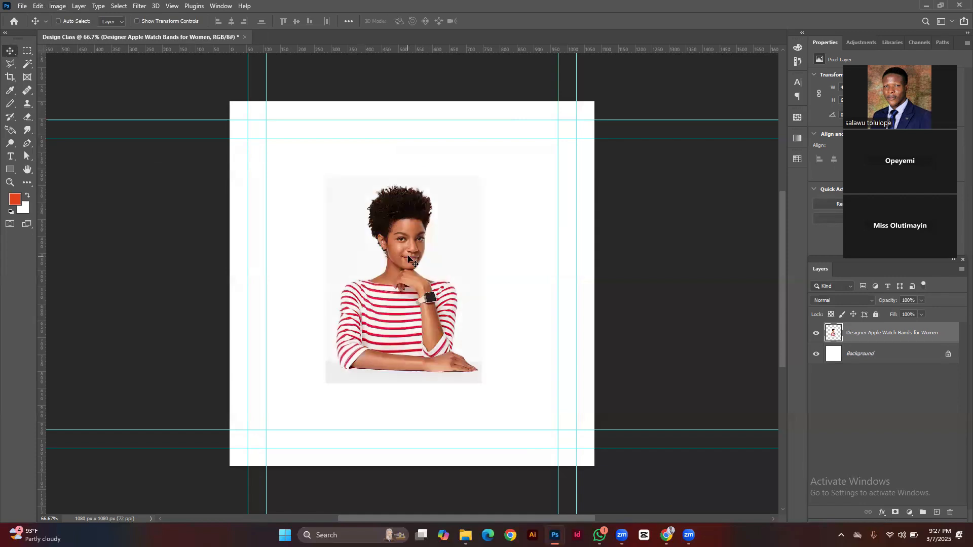
# Convert the Designer Apple Watch Bands for Women layer to a smart object
pyautogui.rightClick(851, 335)
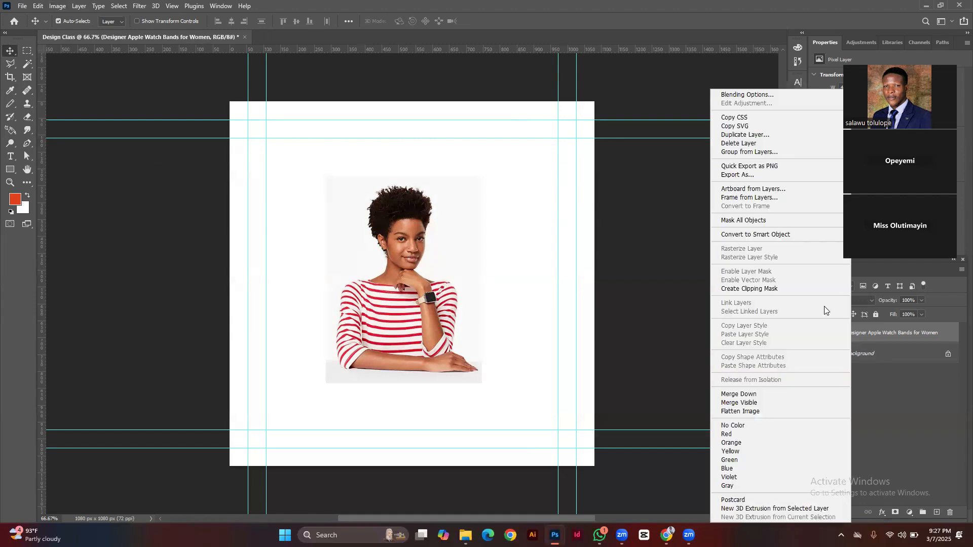
pyautogui.click(801, 235)
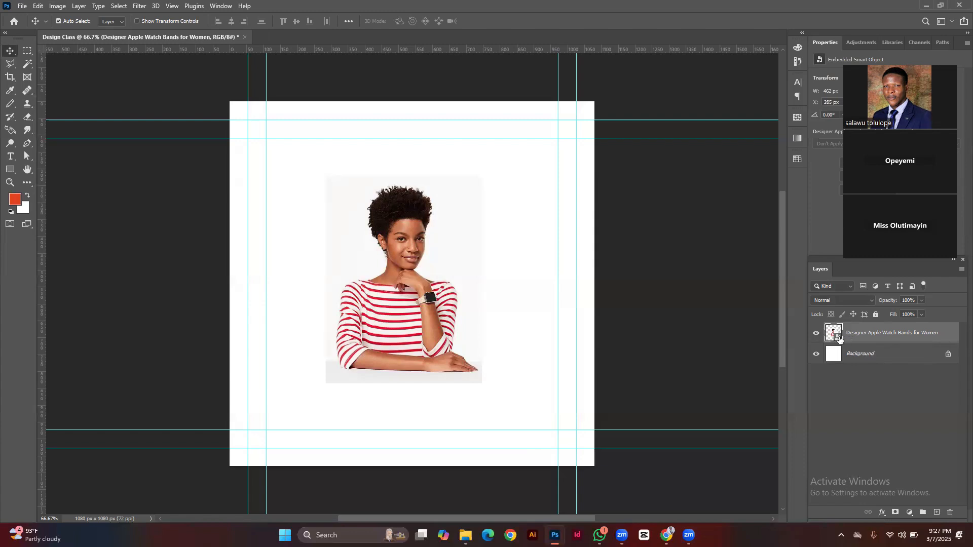
pyautogui.hotkey('ctrl', 'z')
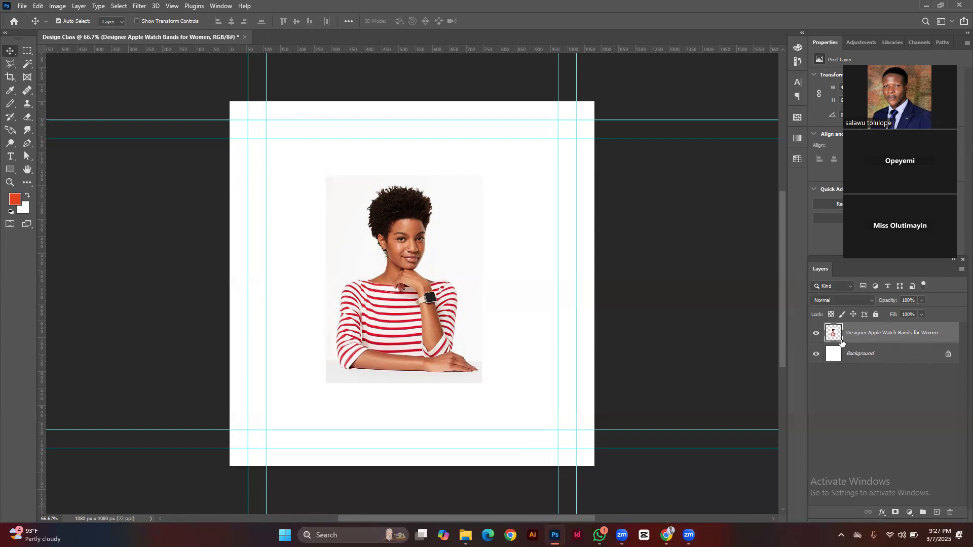
pyautogui.rightClick(842, 342)
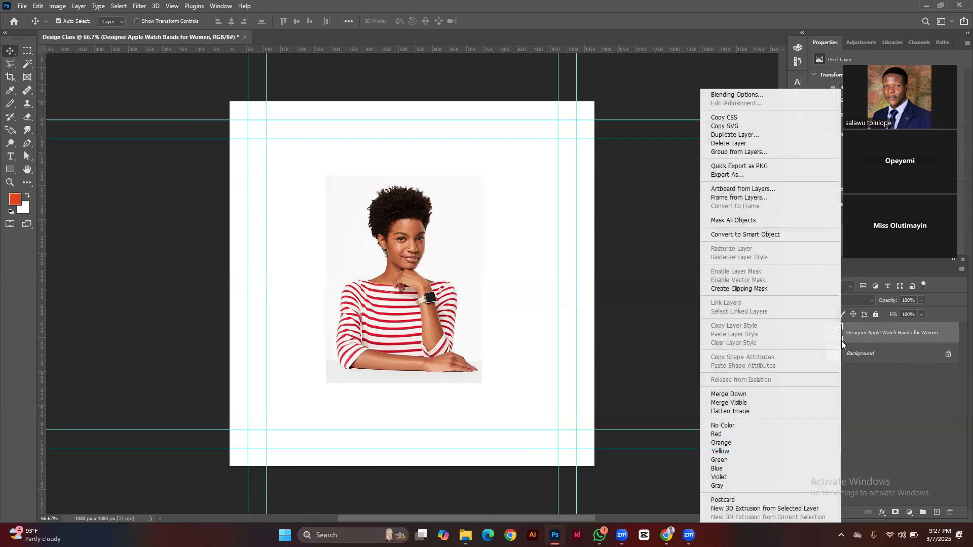
pyautogui.click(767, 235)
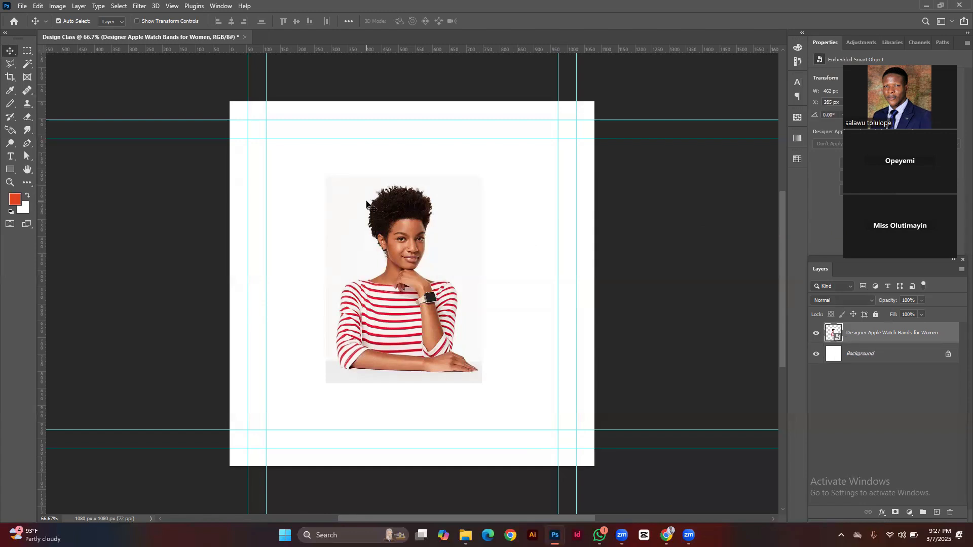
# Apply a Brightness/Contrast adjustment with maximum brightness to the woman's photo smart object
pyautogui.click(57, 6)
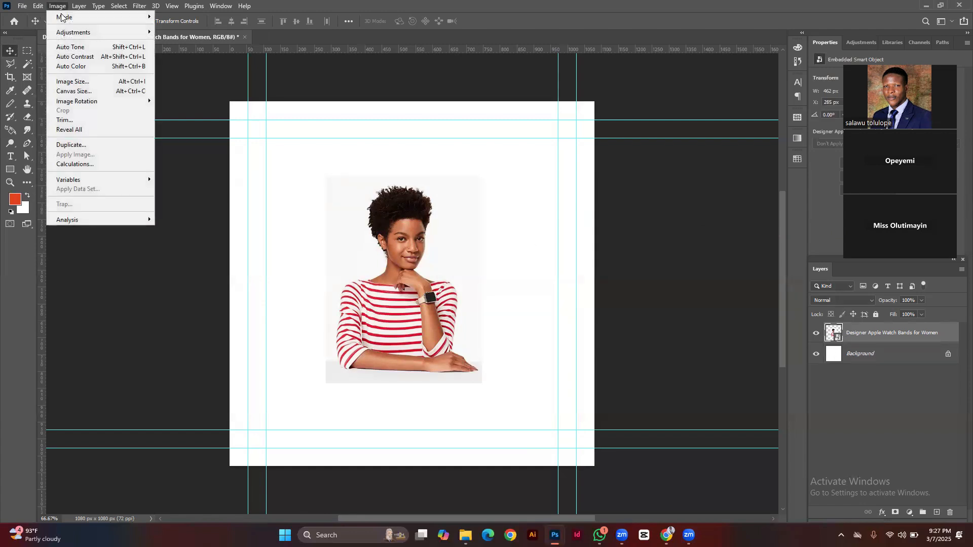
pyautogui.moveTo(88, 32)
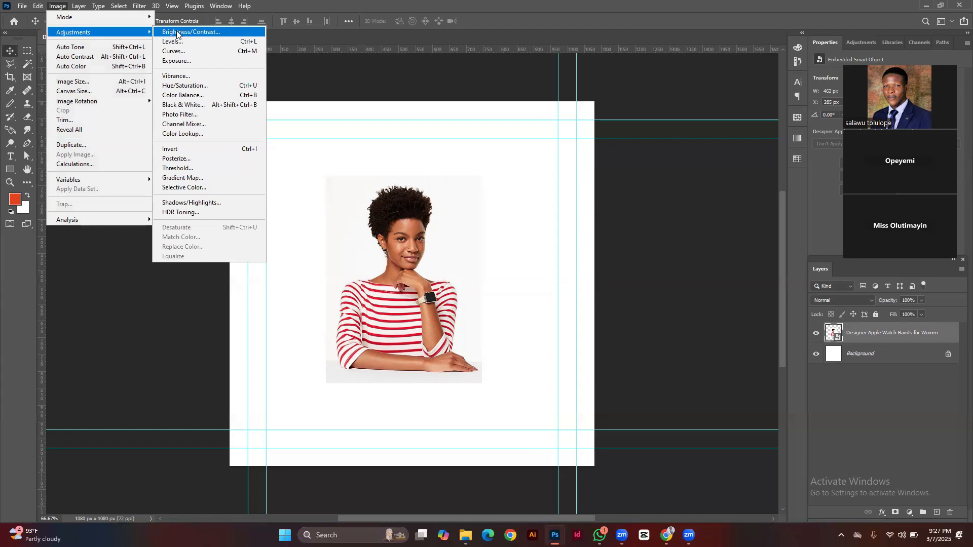
pyautogui.click(177, 32)
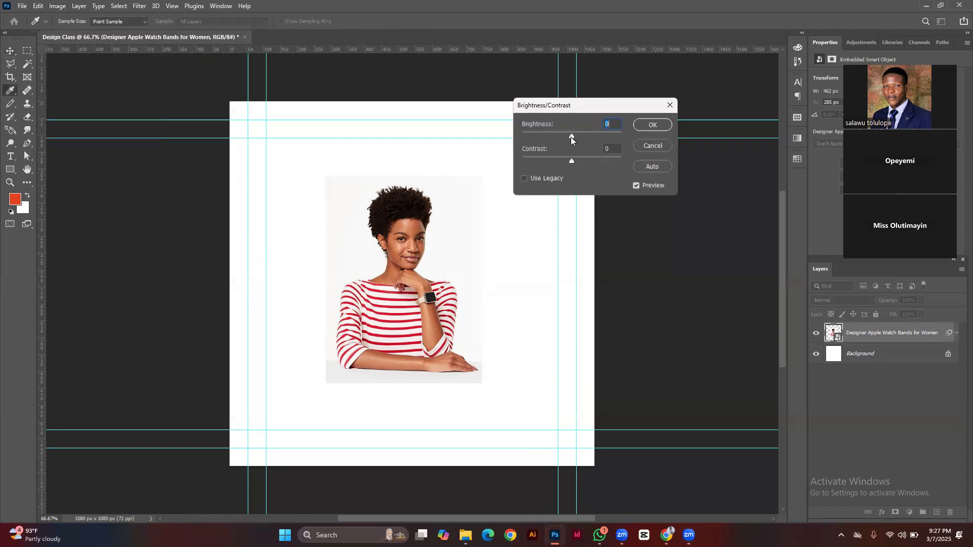
pyautogui.moveTo(570, 137); pyautogui.dragTo(643, 146)
pyautogui.click(650, 127)
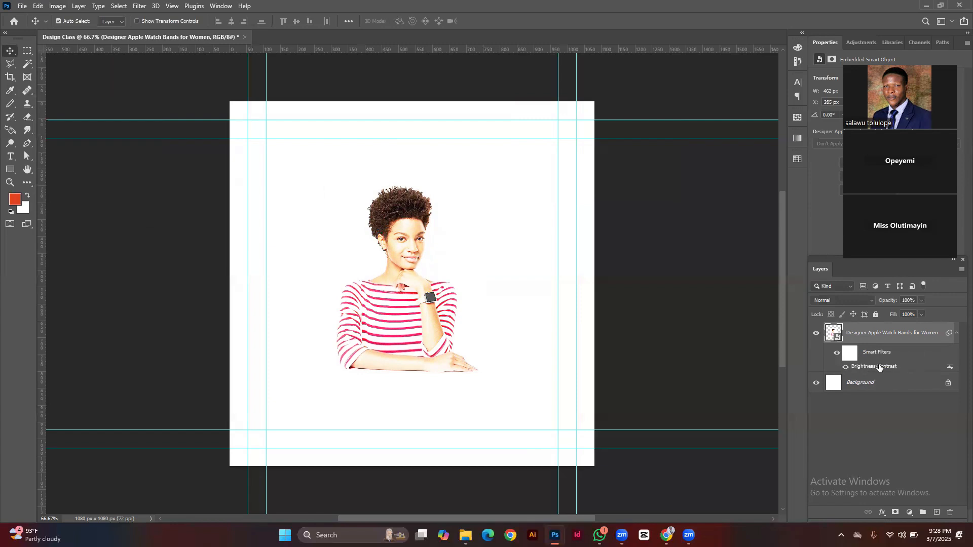
# Toggle the photo's smart filters off and on repeatedly to compare the original with the brightened version
pyautogui.click(837, 353)
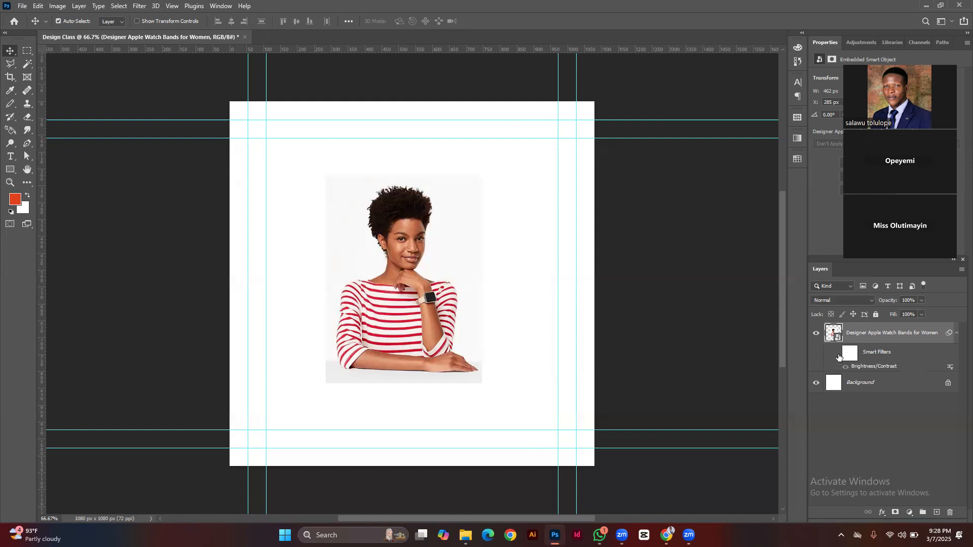
pyautogui.click(837, 354)
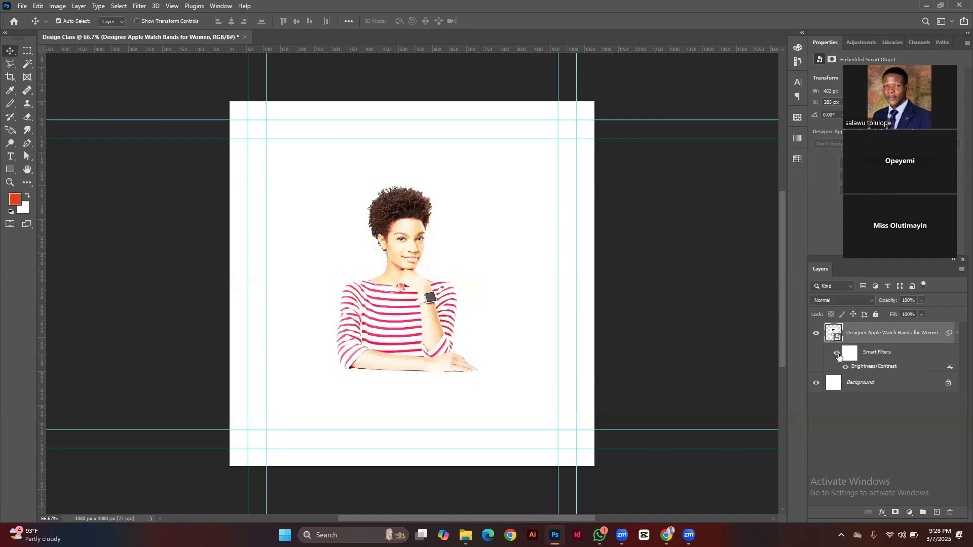
pyautogui.click(836, 355)
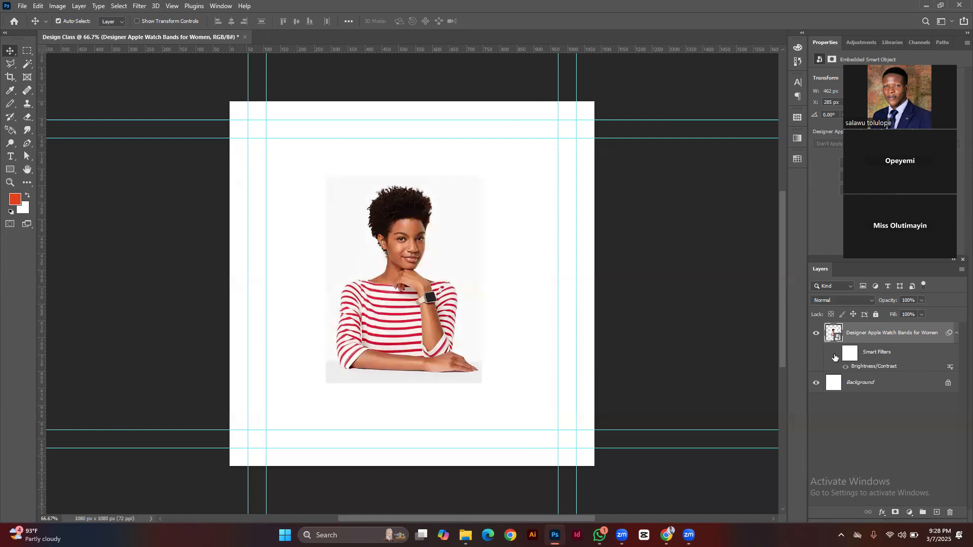
pyautogui.click(836, 354)
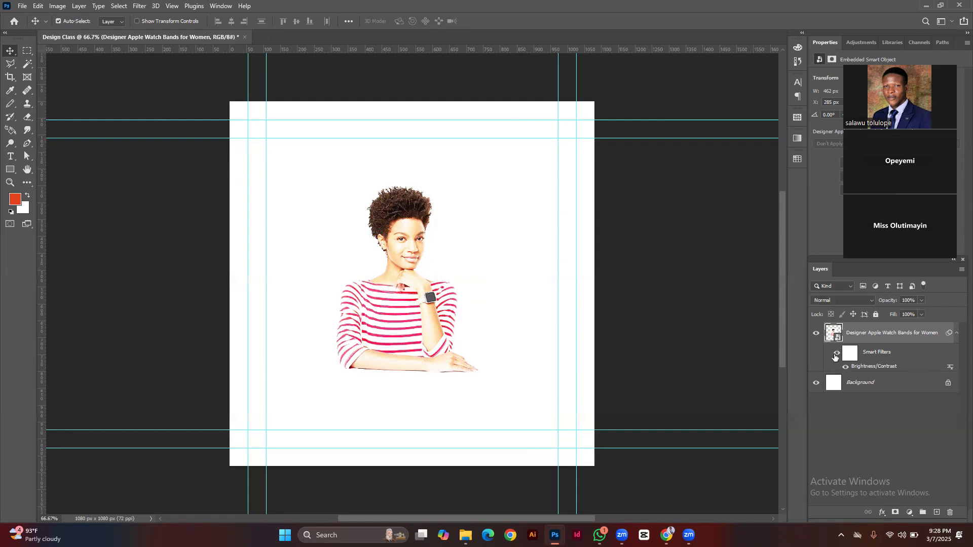
pyautogui.click(836, 355)
pyautogui.click(836, 354)
pyautogui.click(836, 356)
pyautogui.click(836, 356)
pyautogui.click(57, 8)
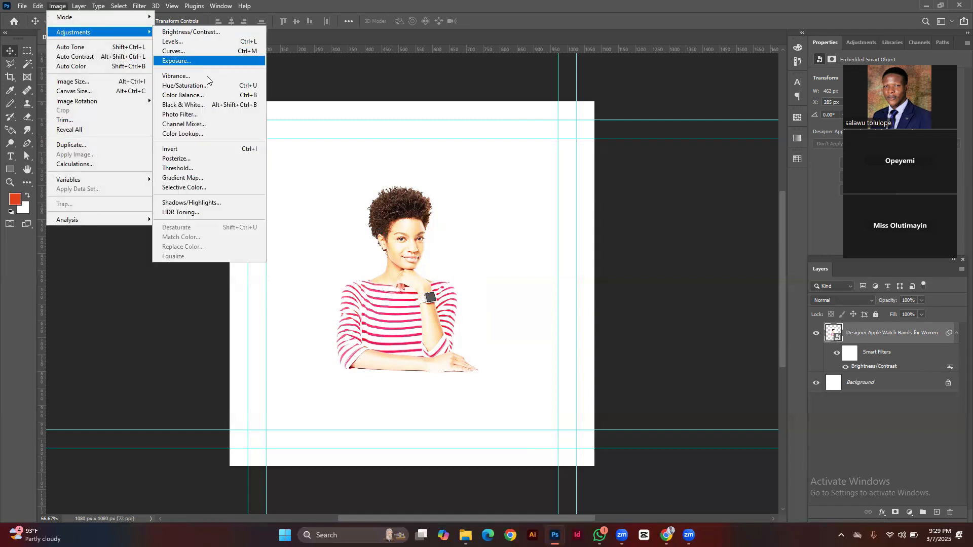
pyautogui.click(212, 6)
pyautogui.moveTo(57, 6)
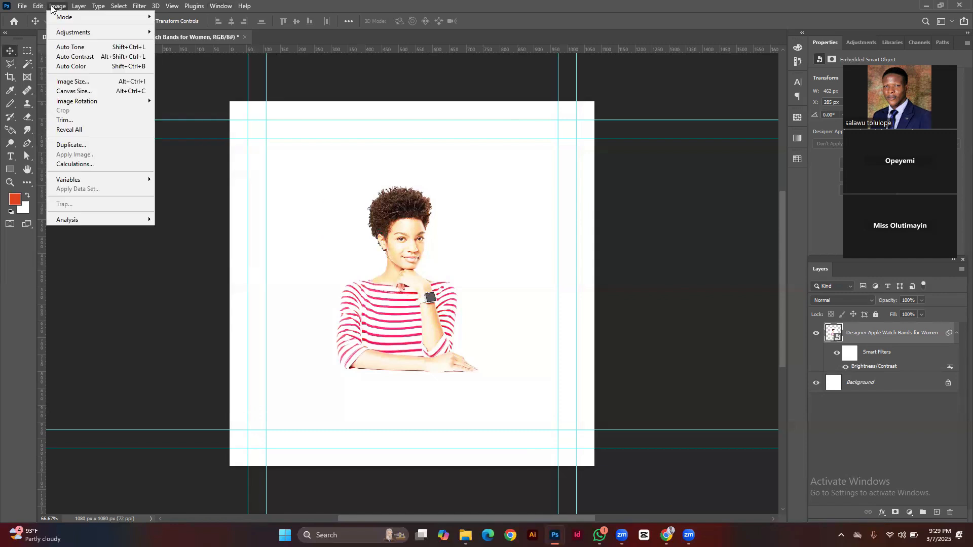
pyautogui.moveTo(127, 33)
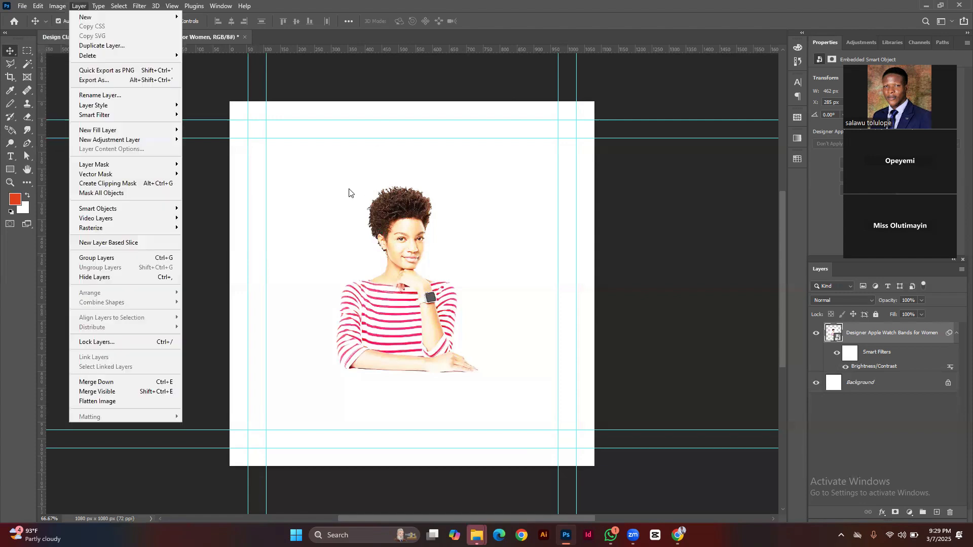
pyautogui.click(325, 191)
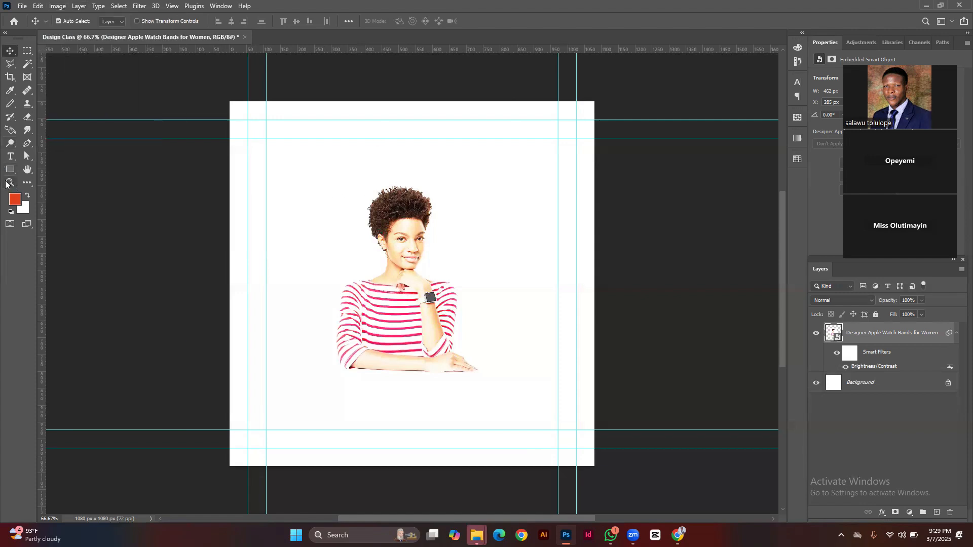
# Draw an orange-red rectangle shape about 513 by 363 px over the woman's head and shoulders
pyautogui.click(311, 173)
pyautogui.moveTo(312, 173); pyautogui.dragTo(484, 295)
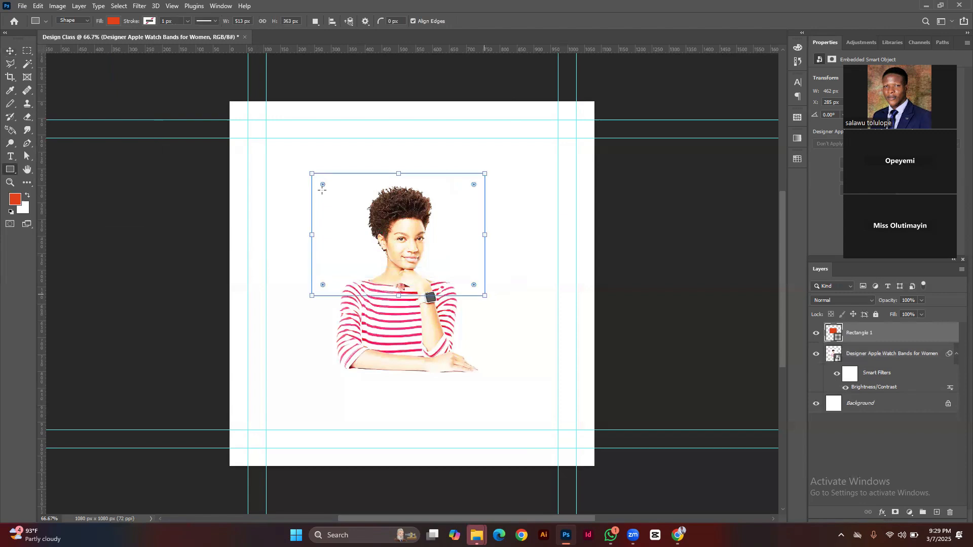
# Examine which image adjustments are available for the selected rectangle shape layer
pyautogui.click(58, 7)
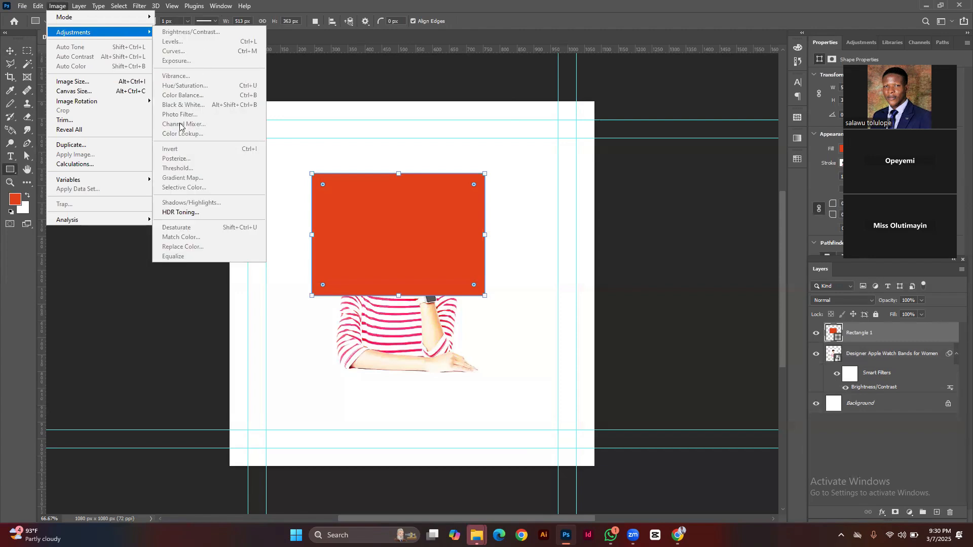
pyautogui.click(166, 5)
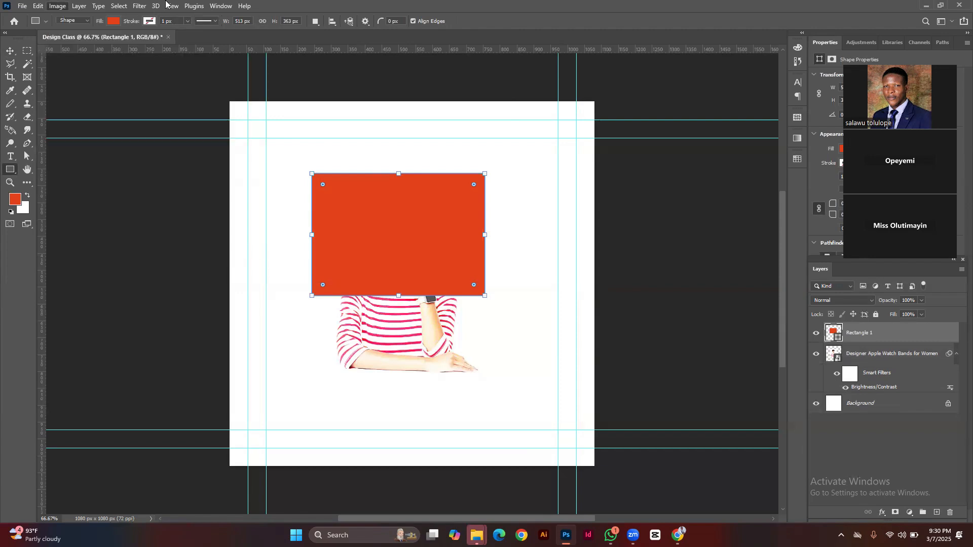
pyautogui.click(157, 6)
pyautogui.click(66, 10)
pyautogui.click(58, 6)
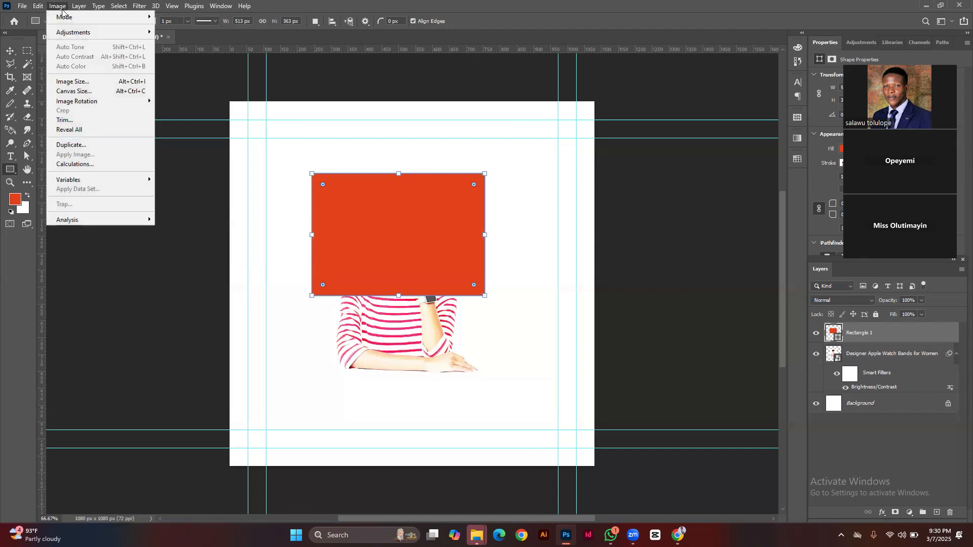
pyautogui.moveTo(114, 32)
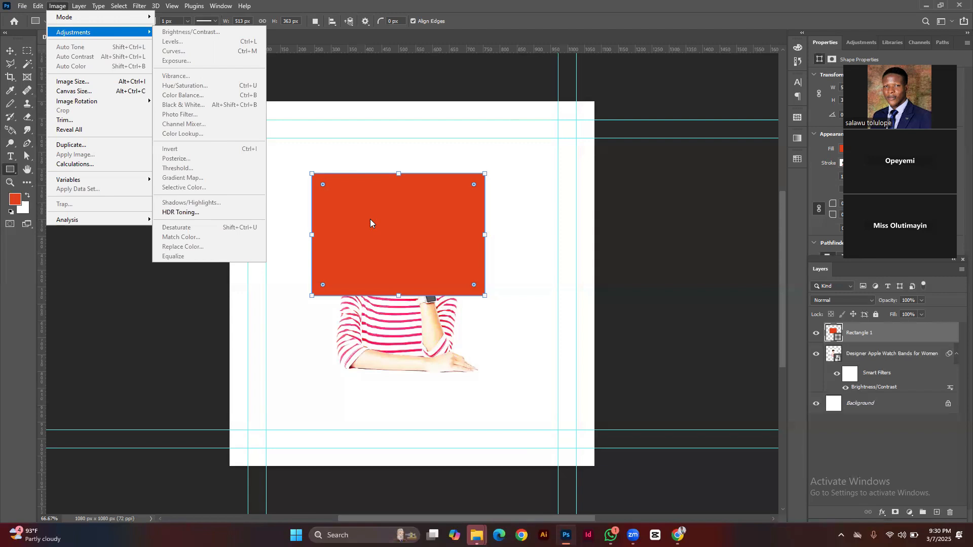
pyautogui.click(59, 8)
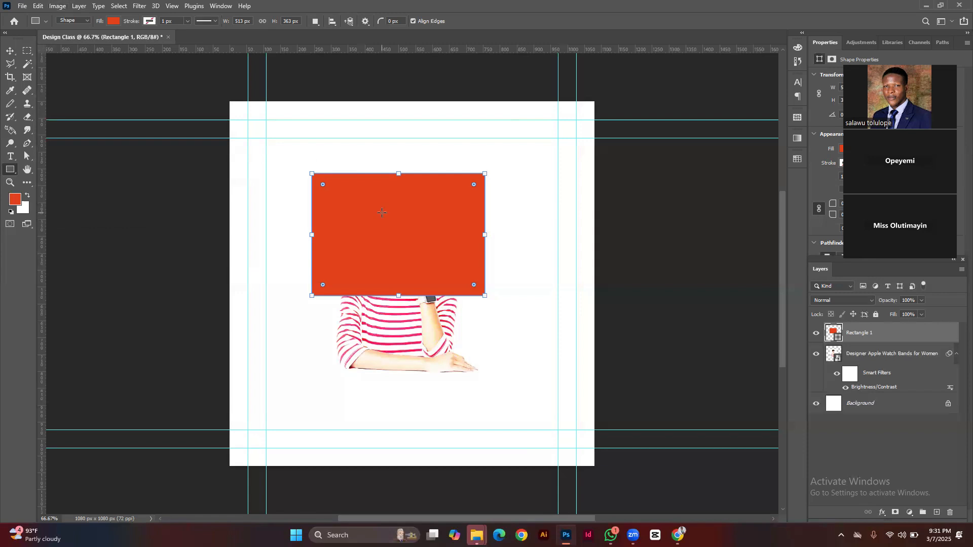
# Move the rectangle partly off the canvas's upper-right edge, and select the woman's photo layer
pyautogui.press('v')
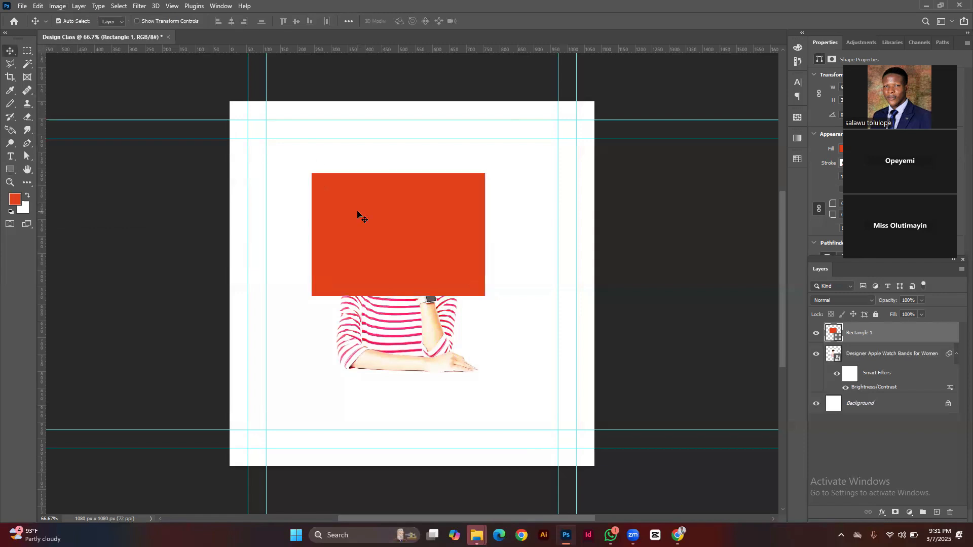
pyautogui.moveTo(340, 203); pyautogui.dragTo(588, 130)
pyautogui.click(411, 241)
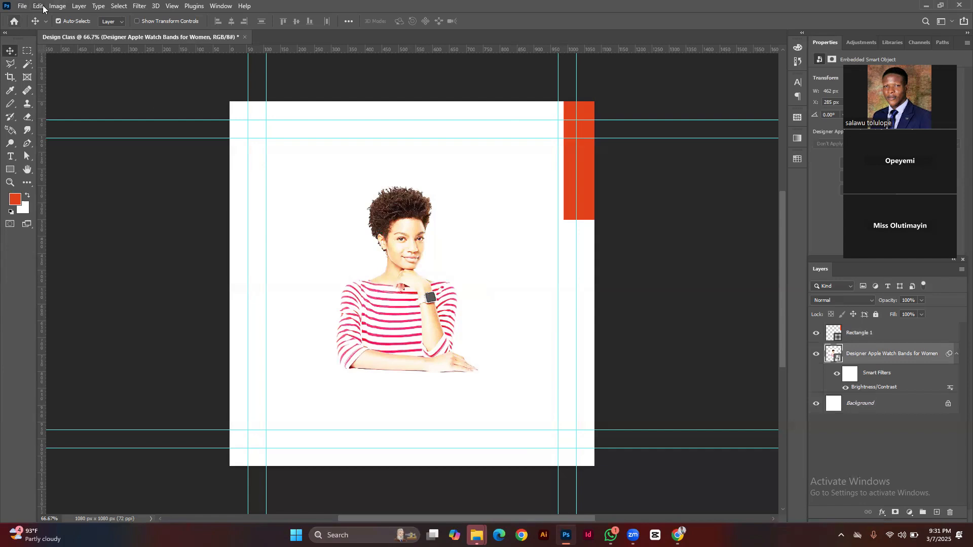
# Examine the image and layer commands available for the woman's photo, including the options for creating new layers, and deselect the layer
pyautogui.click(56, 7)
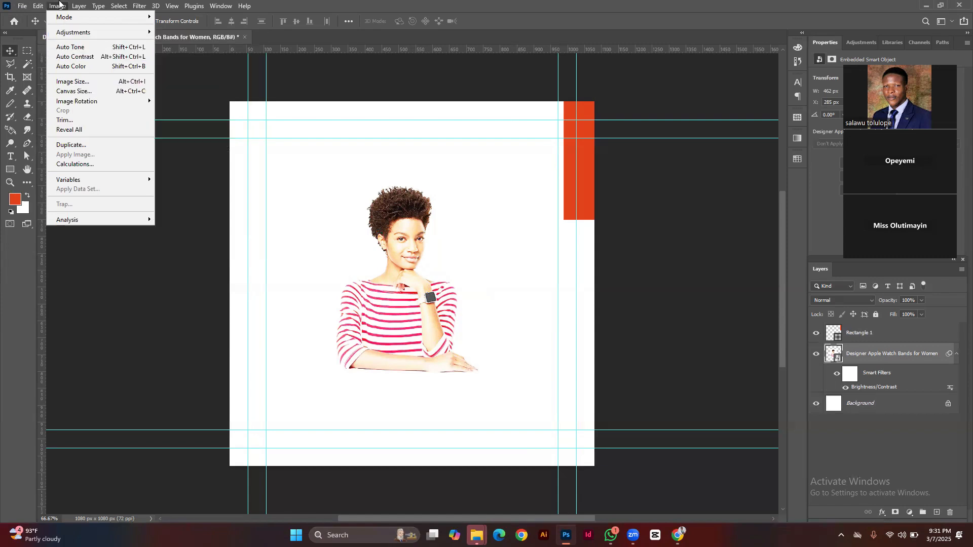
pyautogui.click(81, 6)
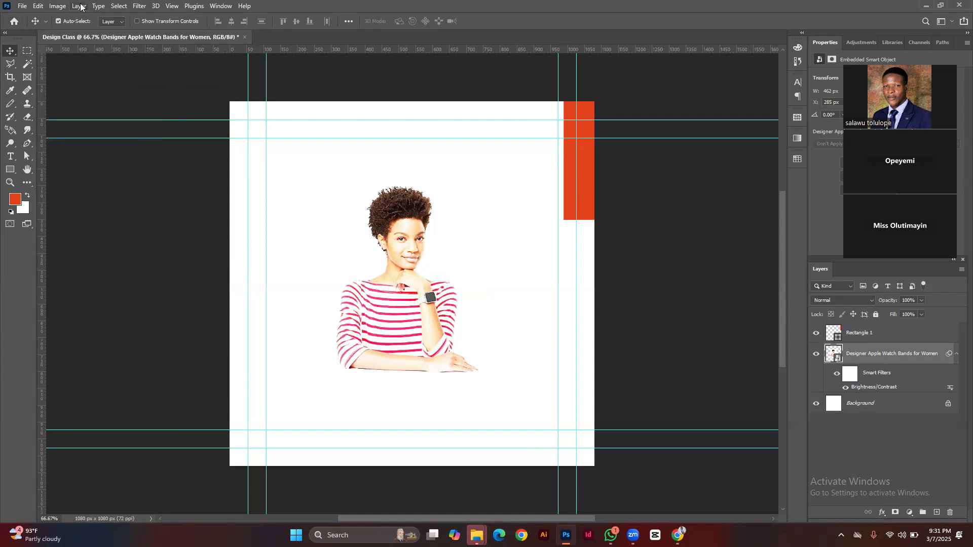
pyautogui.click(79, 6)
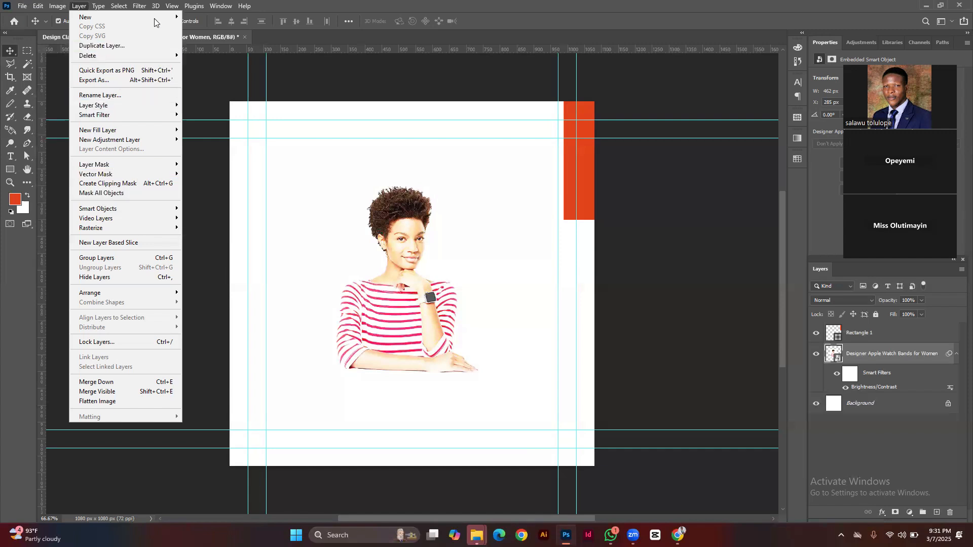
pyautogui.moveTo(156, 7)
pyautogui.moveTo(79, 6)
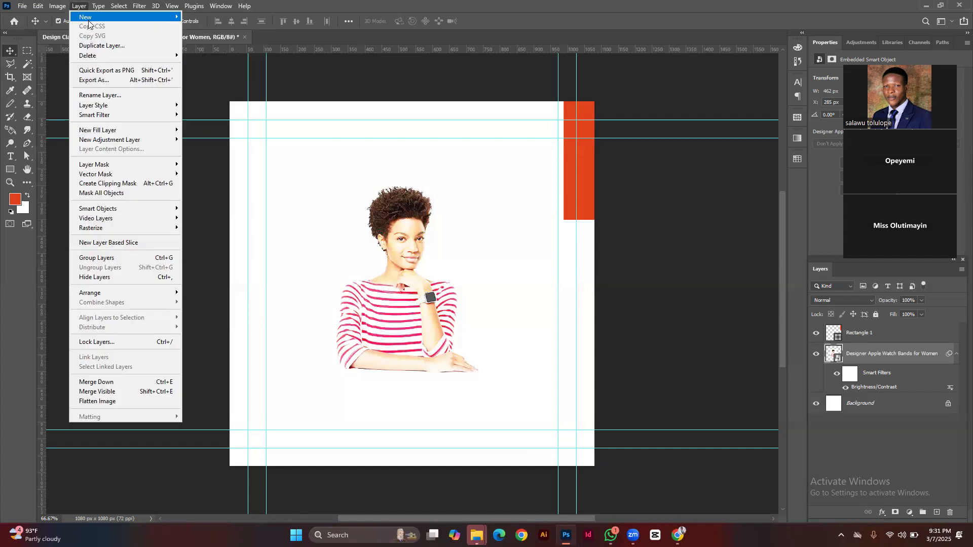
pyautogui.moveTo(96, 21)
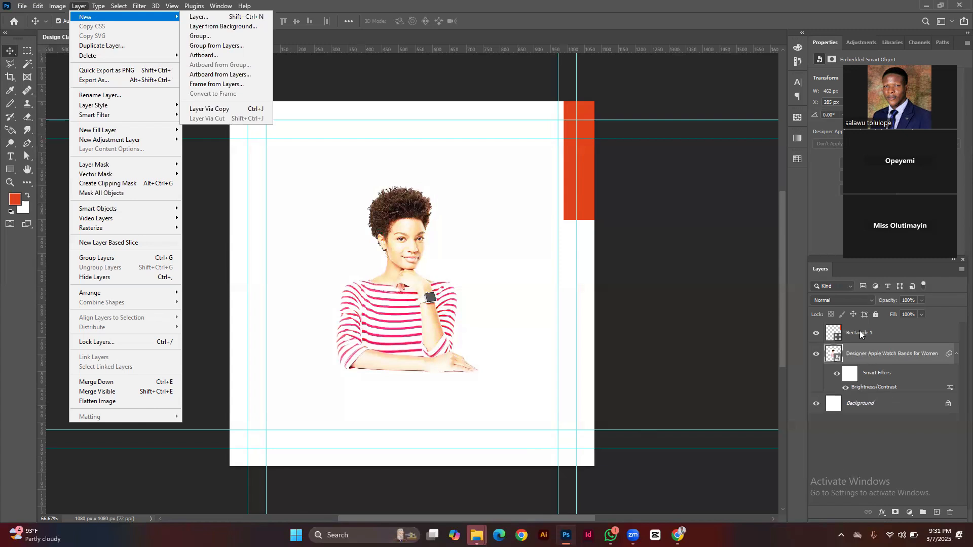
pyautogui.click(328, 49)
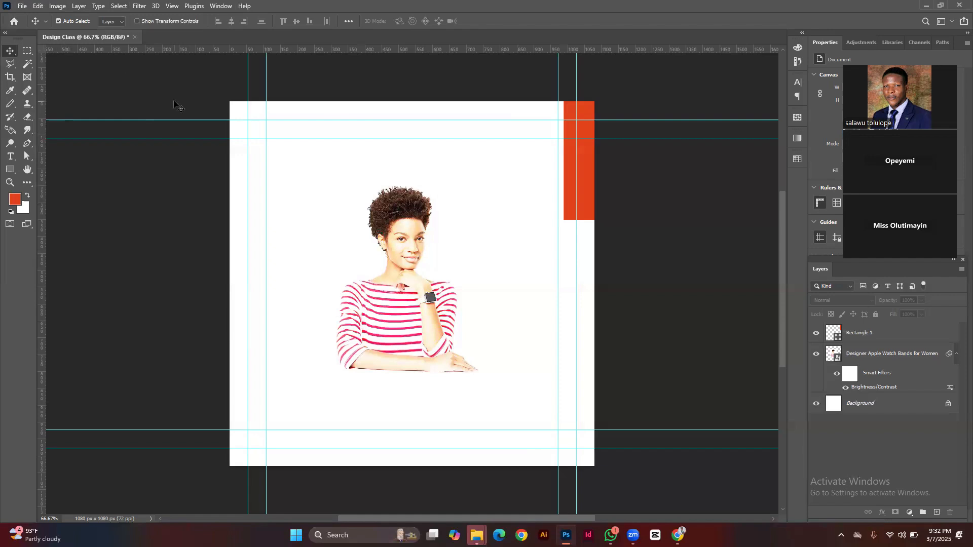
pyautogui.press('ctrl')
pyautogui.hotkey('ctrl', 'n')
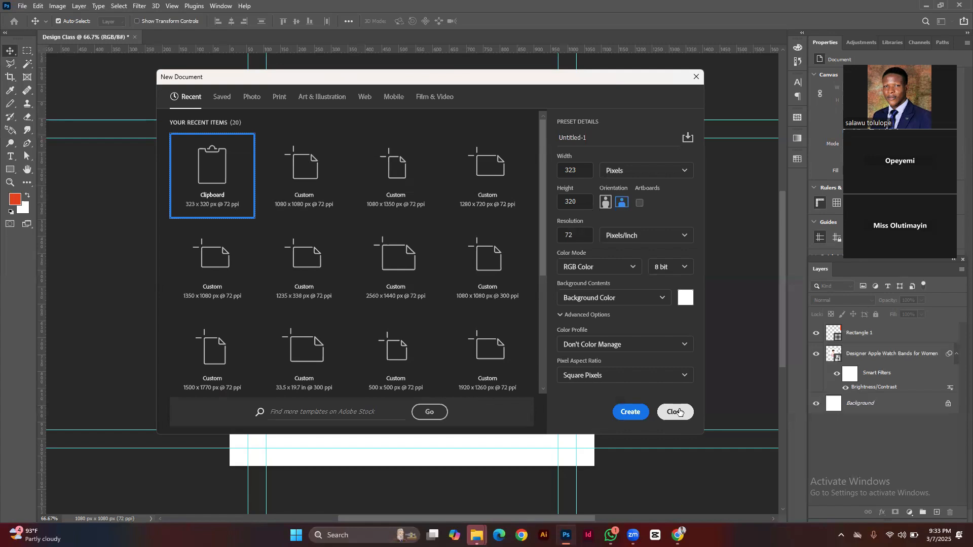
pyautogui.click(695, 77)
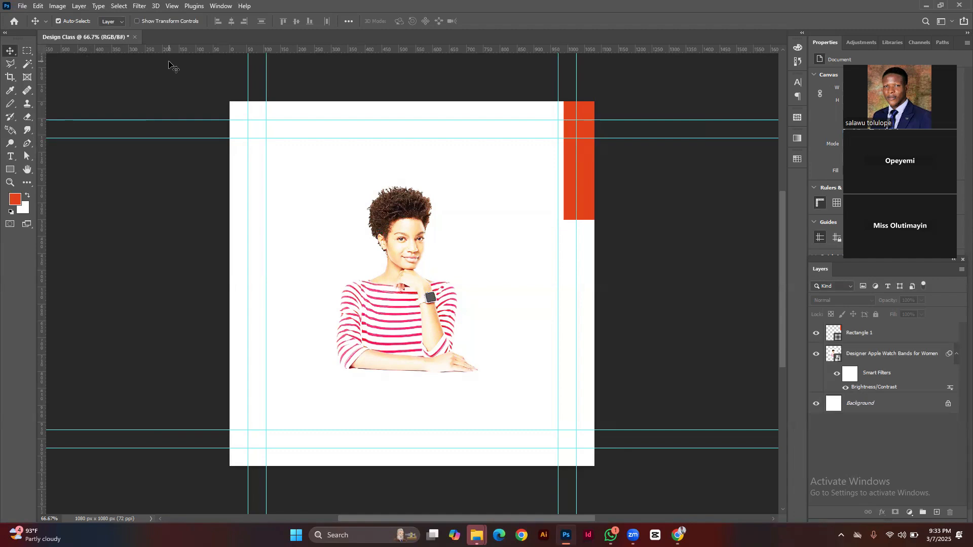
# Create a new blank document from the recent custom 1080 x 1080 px, 72 ppi preset
pyautogui.press('ctrl')
pyautogui.hotkey('ctrl', 'n')
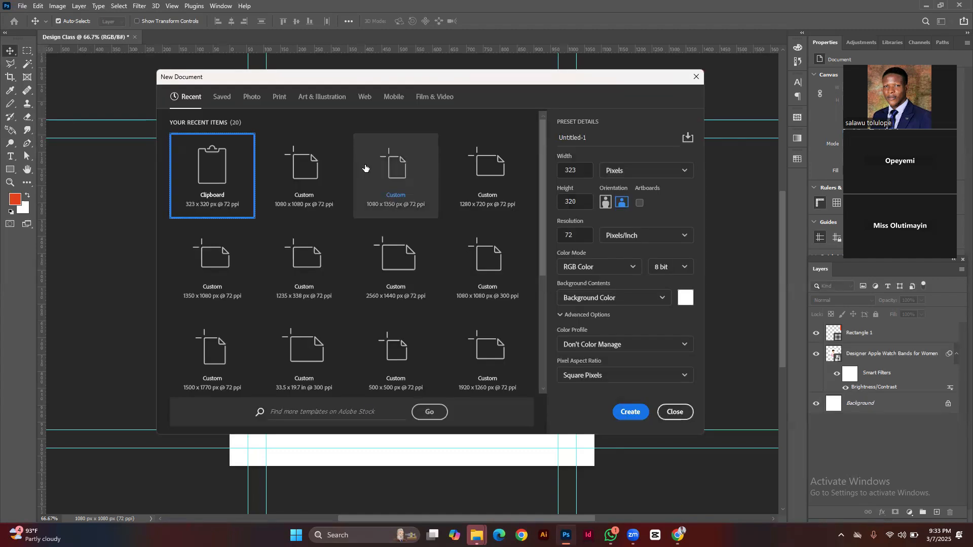
pyautogui.click(313, 188)
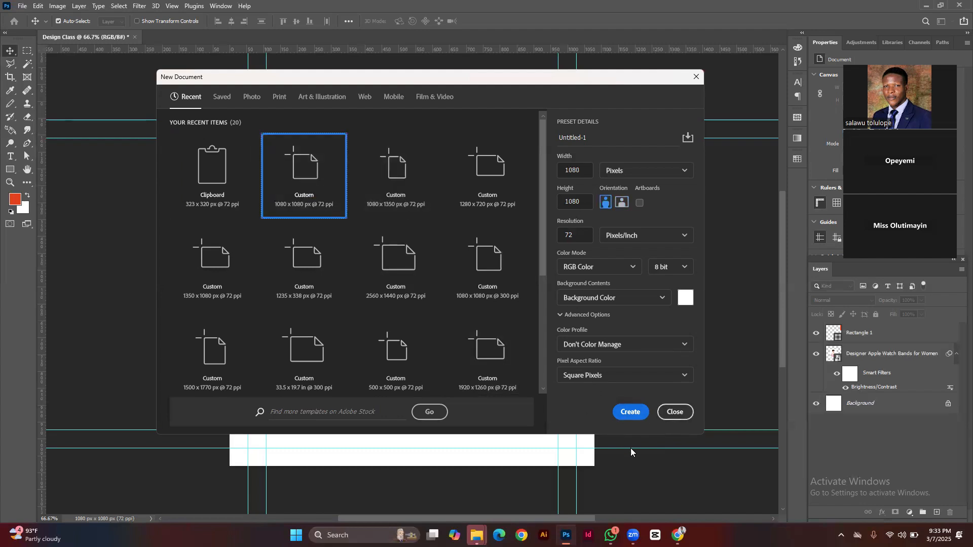
pyautogui.click(631, 413)
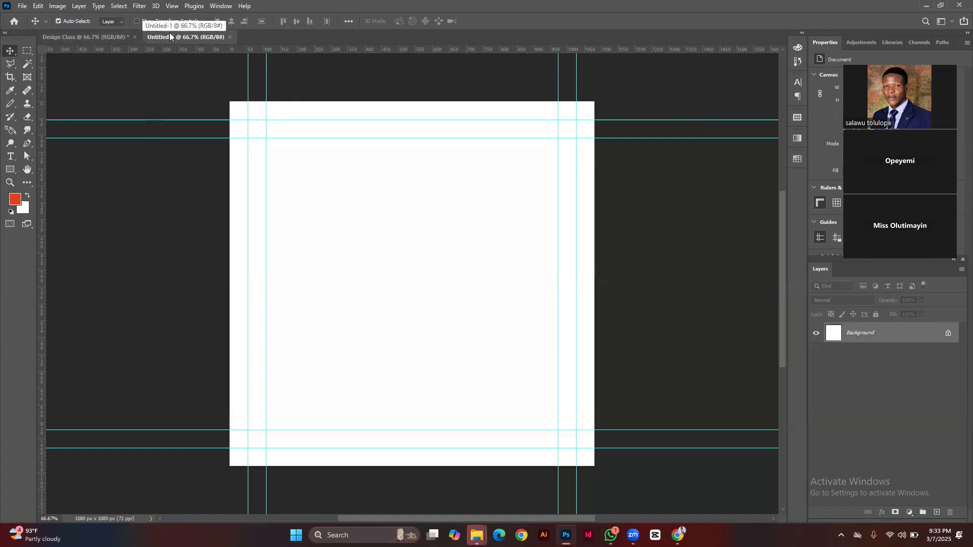
# Return to the Design Class document, select the woman's photo layer, and hide and show it again
pyautogui.click(91, 35)
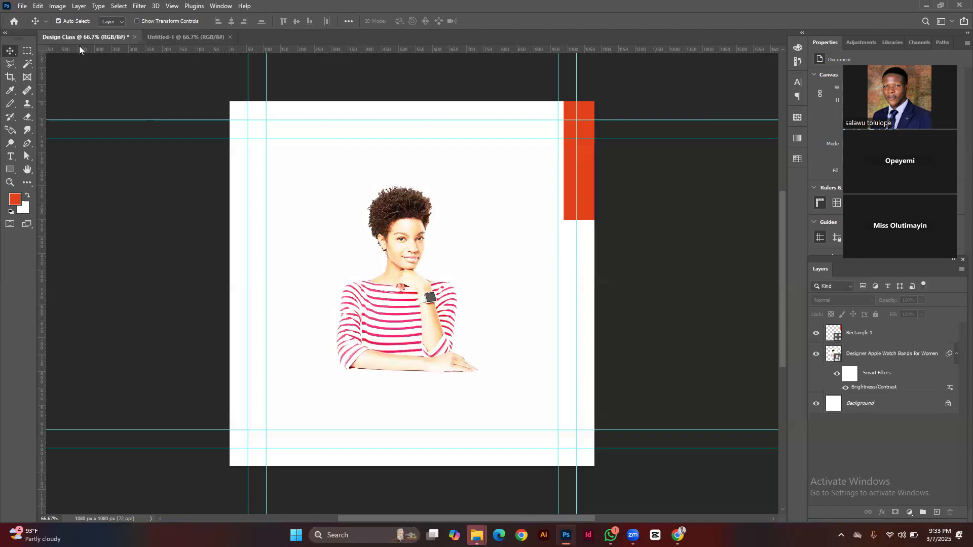
pyautogui.click(937, 353)
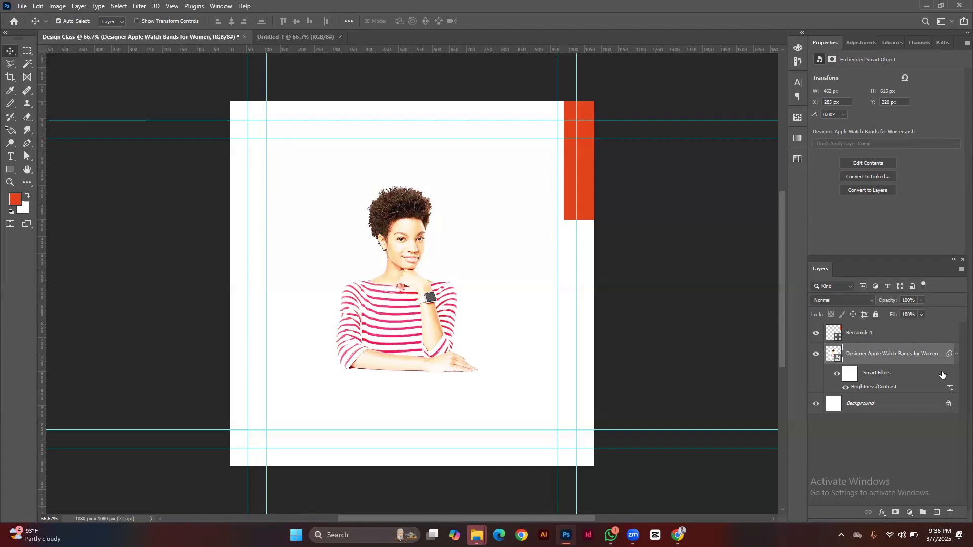
pyautogui.click(816, 354)
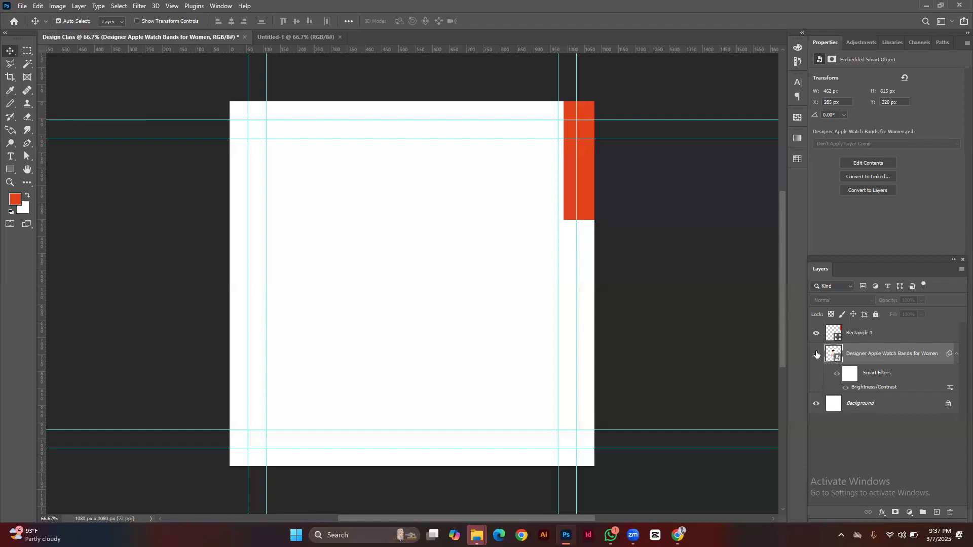
pyautogui.click(817, 354)
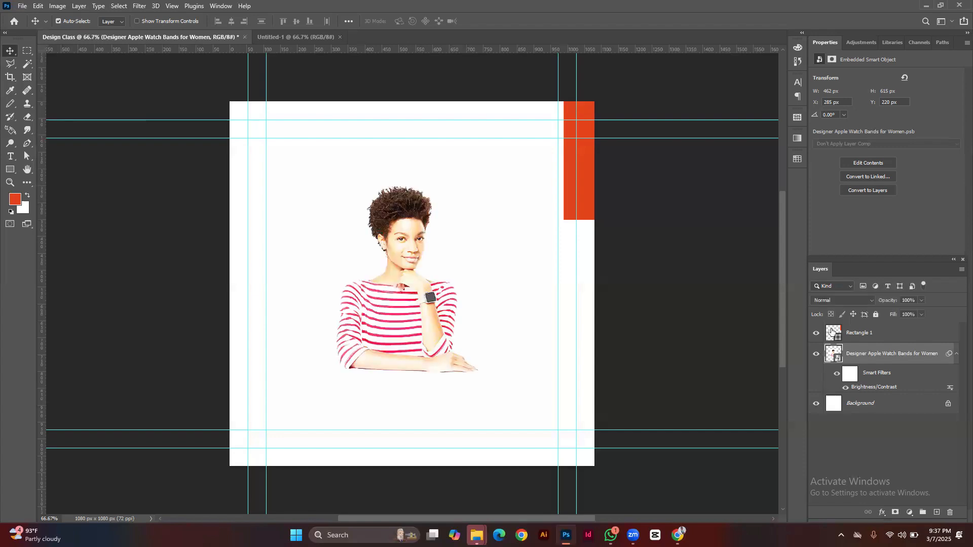
# Move the rectangle over the woman's lower body to about X 273 px, Y 556 px, and shift her photo slightly up and right
pyautogui.moveTo(584, 180); pyautogui.dragTo(374, 372)
pyautogui.moveTo(410, 248); pyautogui.dragTo(423, 222)
pyautogui.moveTo(433, 319); pyautogui.dragTo(398, 314)
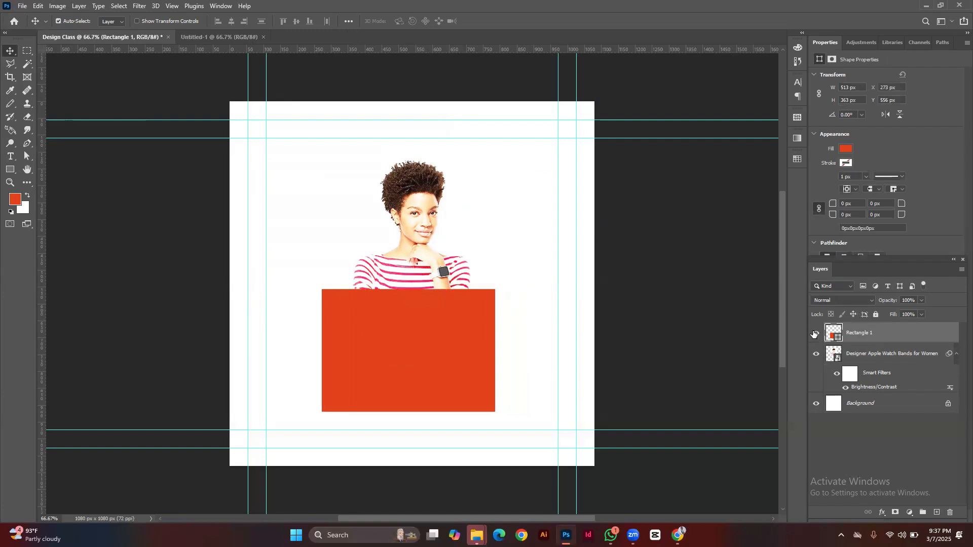
# Hide the rectangle shape layer and show it again to compare the canvas with and without it
pyautogui.click(815, 333)
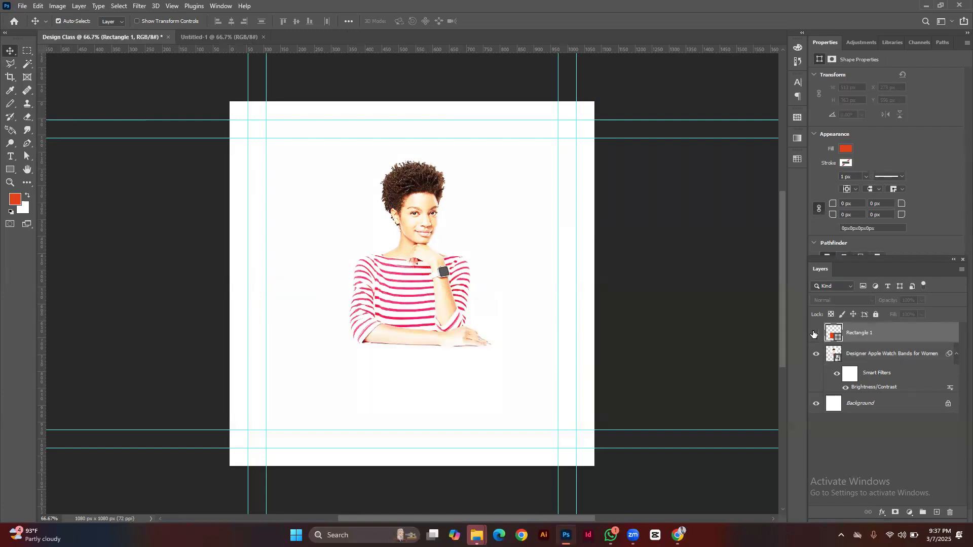
pyautogui.click(814, 334)
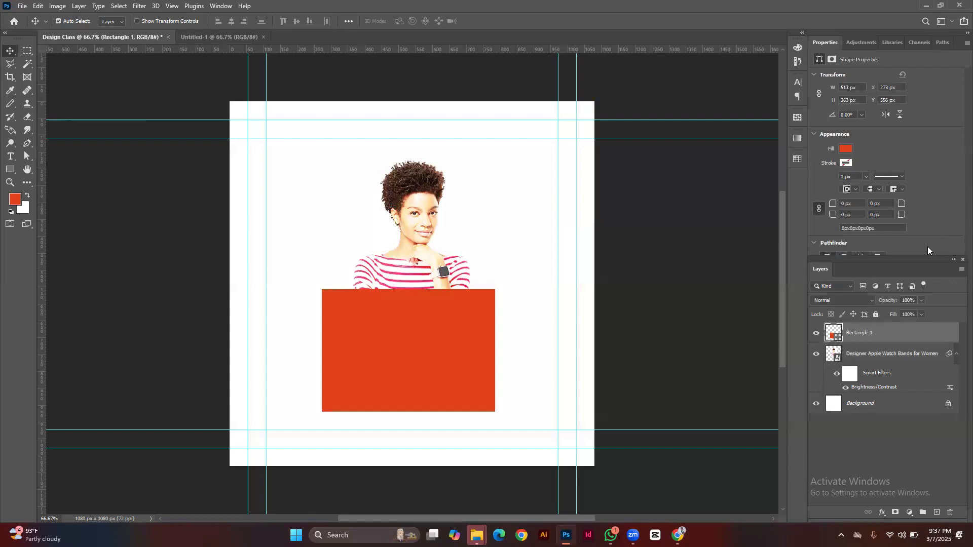
pyautogui.moveTo(915, 256)
pyautogui.mouseDown()
pyautogui.moveTo(917, 333)
pyautogui.moveTo(921, 233)
pyautogui.moveTo(921, 355)
pyautogui.moveTo(920, 127)
pyautogui.moveTo(913, 252)
pyautogui.mouseUp()
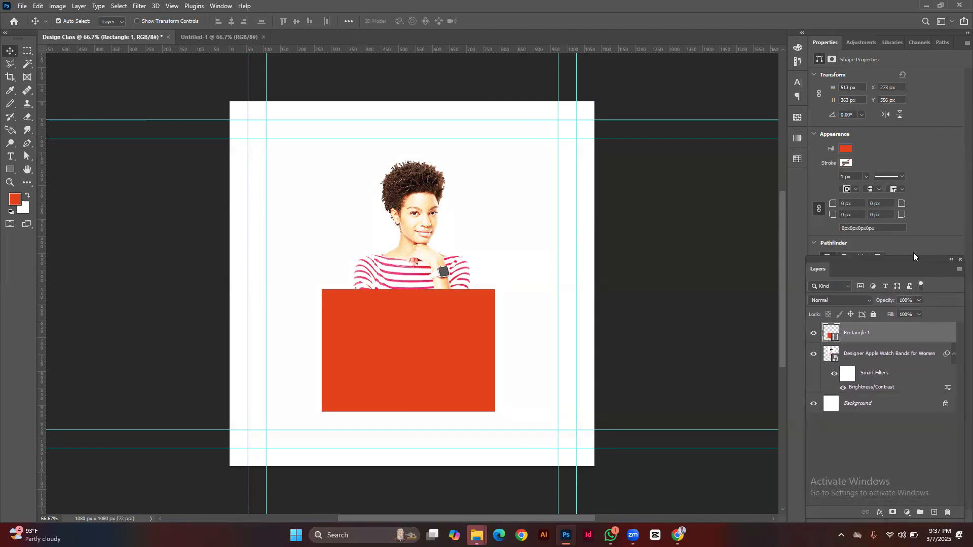